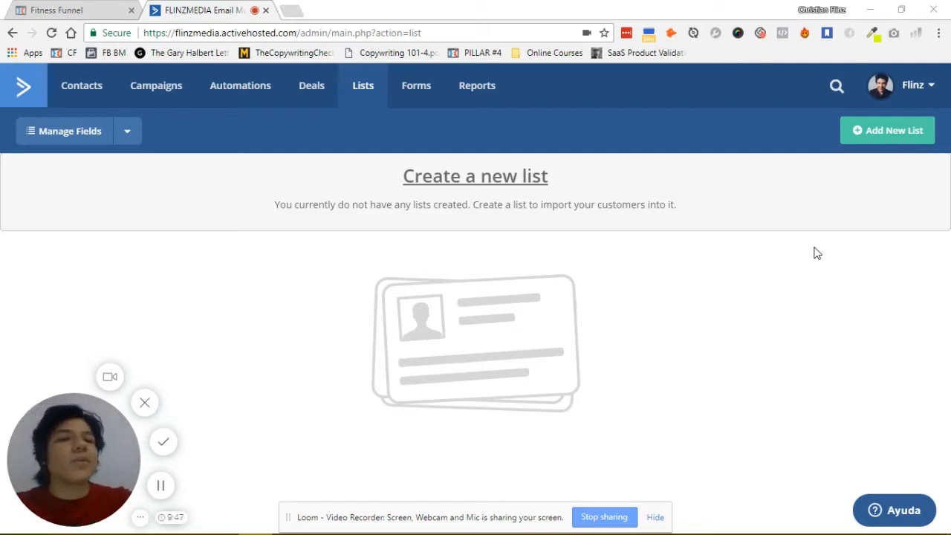
- Start a new contact list and name it "Workouts for shoulders"
left_click(889, 131)
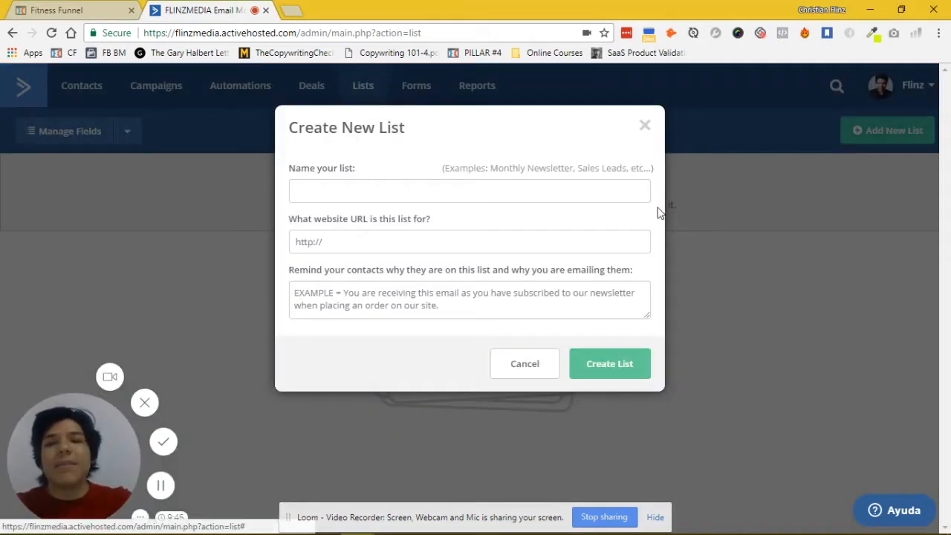
left_click(360, 190)
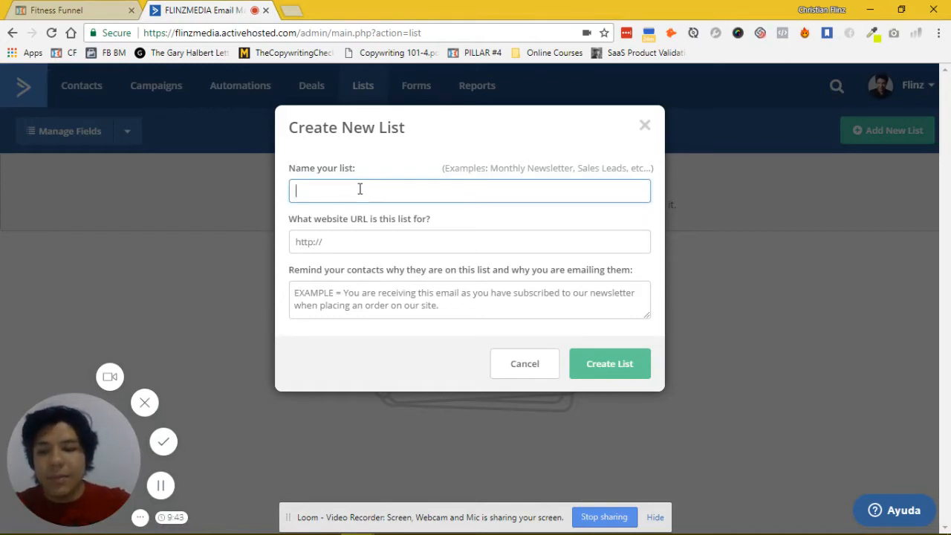
type("Worko")
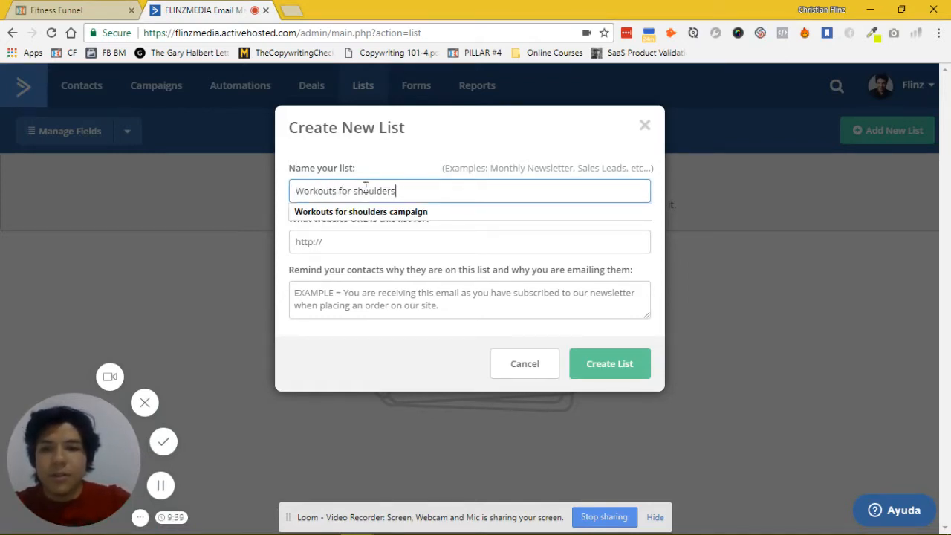
type("uts for shoulders")
left_click(367, 245)
left_click(368, 245)
left_click(377, 264)
left_click(381, 240)
key("ctrl+a")
key("BackSpace")
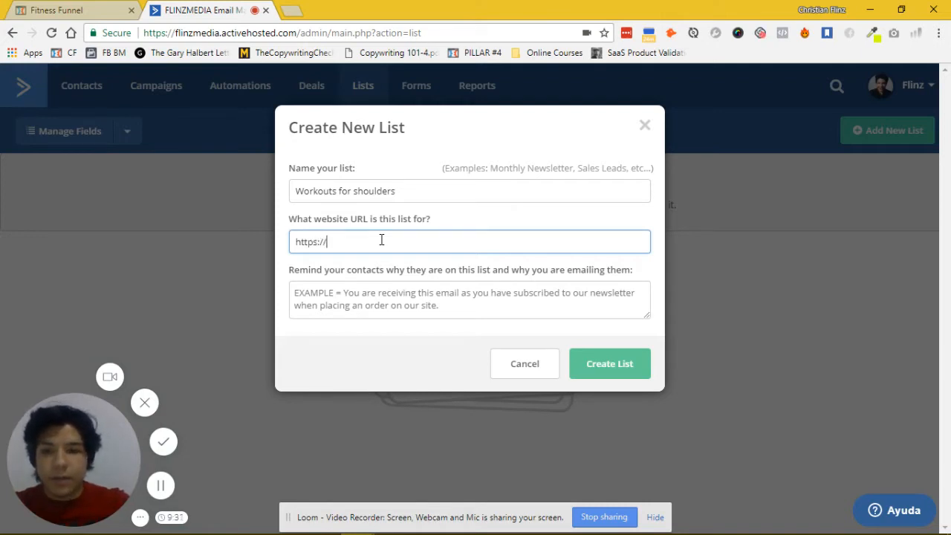
type("https://www.flinzmedia.com")
key("Tab")
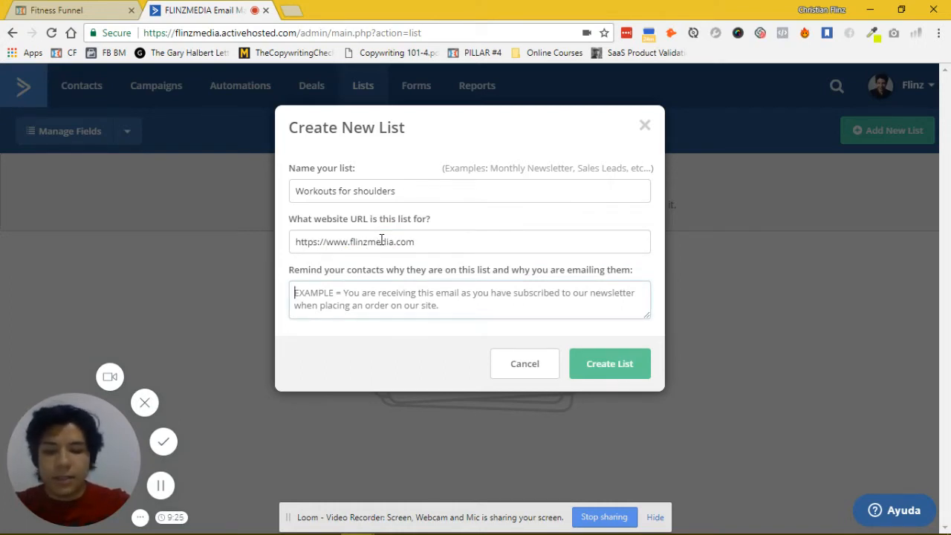
- Enter the reminder "You're getting this emails because you got my shoulder workouts guide!", put "Super" before the list name and create the list
type("Y")
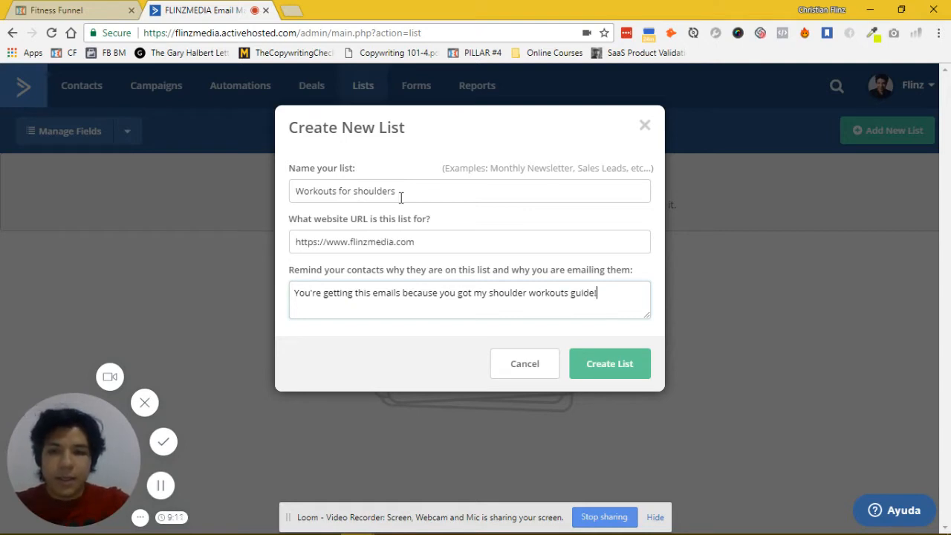
left_click(297, 191)
type("Super")
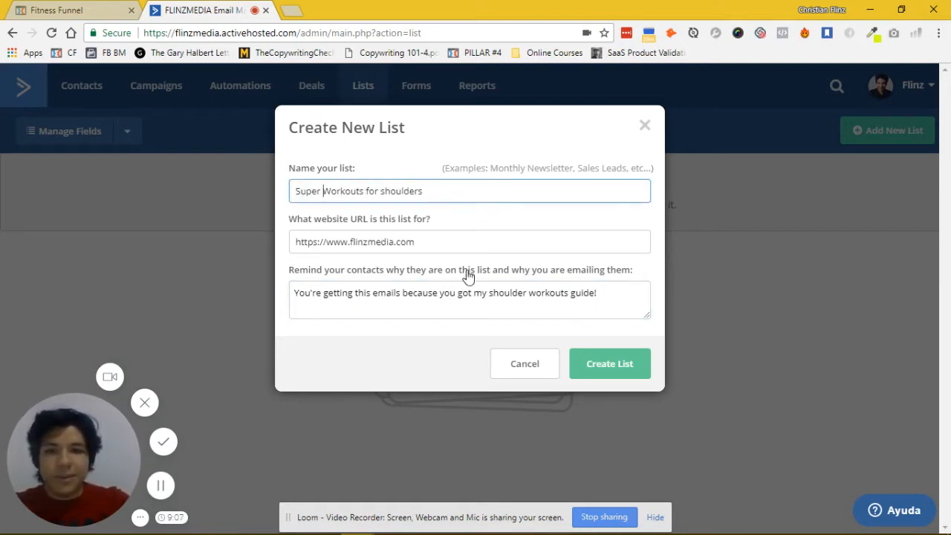
left_click(597, 362)
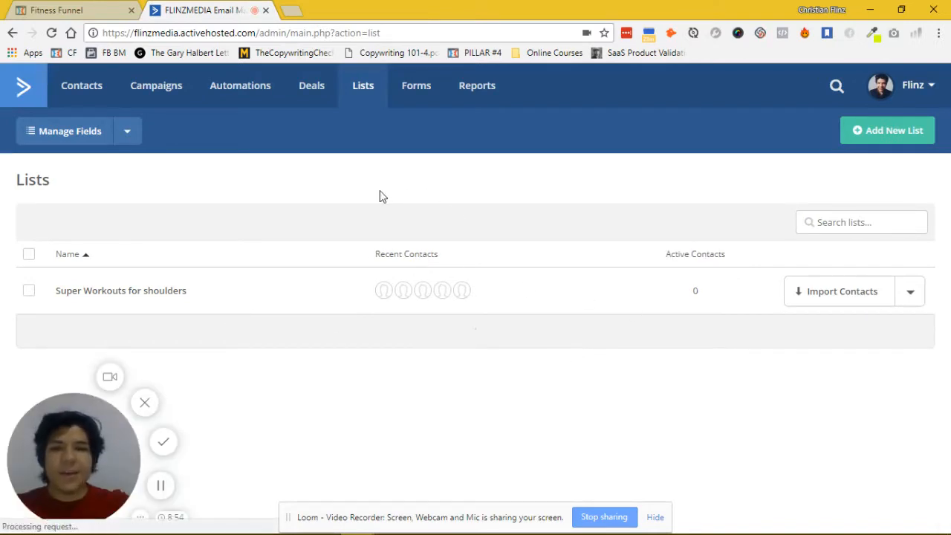
- Start a new email campaign and name it "Super workouts for shoulders"
left_click(149, 92)
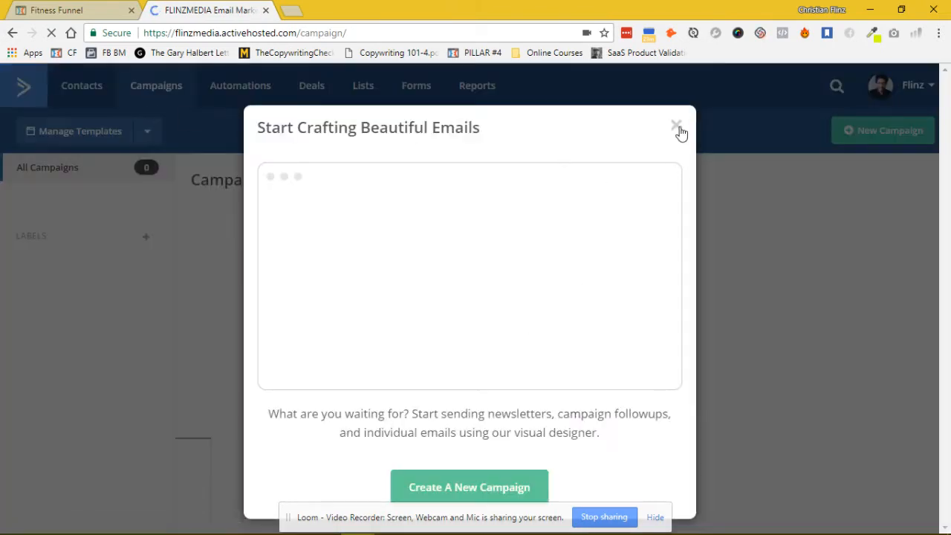
left_click(676, 126)
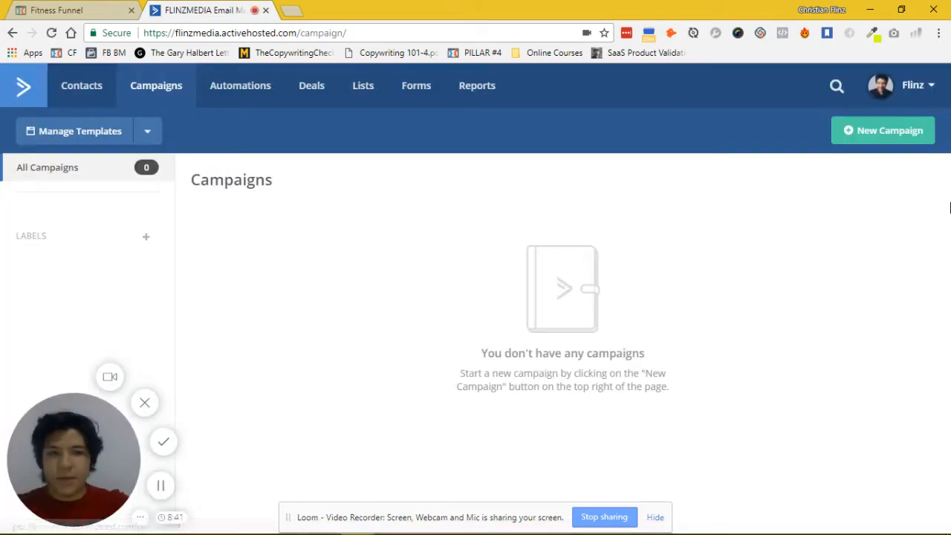
left_click(886, 133)
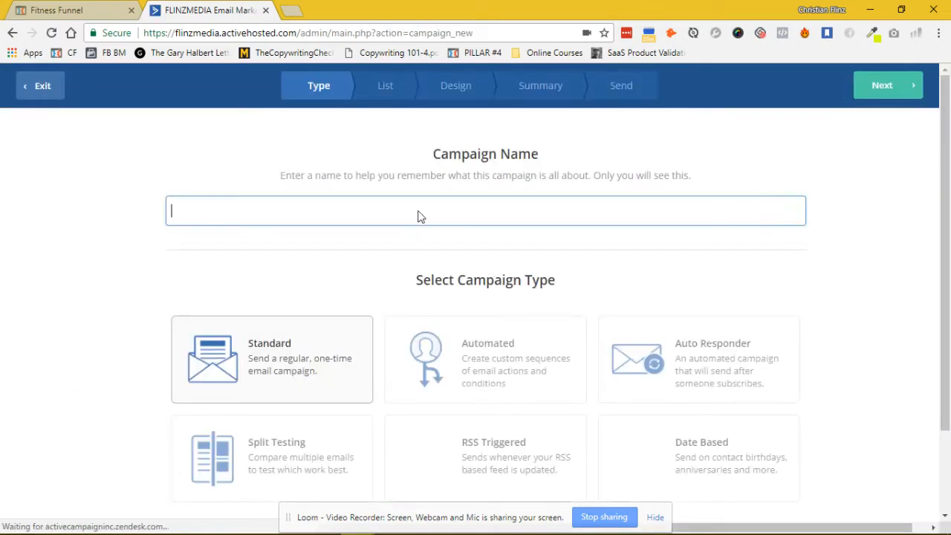
type("Super worko")
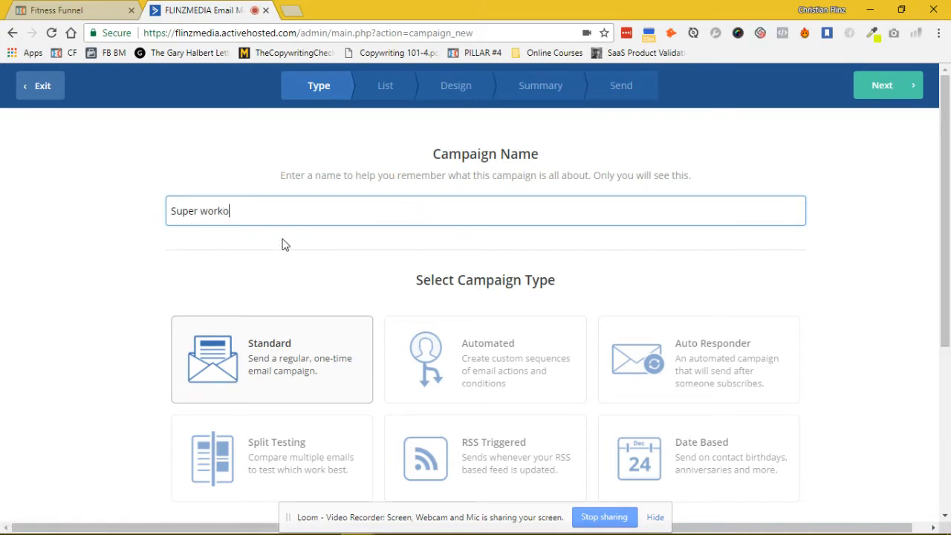
type("uts for shoulders")
- Make the campaign an Auto Responder and assign it to the "Super Workouts for shoulders" list
scroll(250, 251, "down", 1)
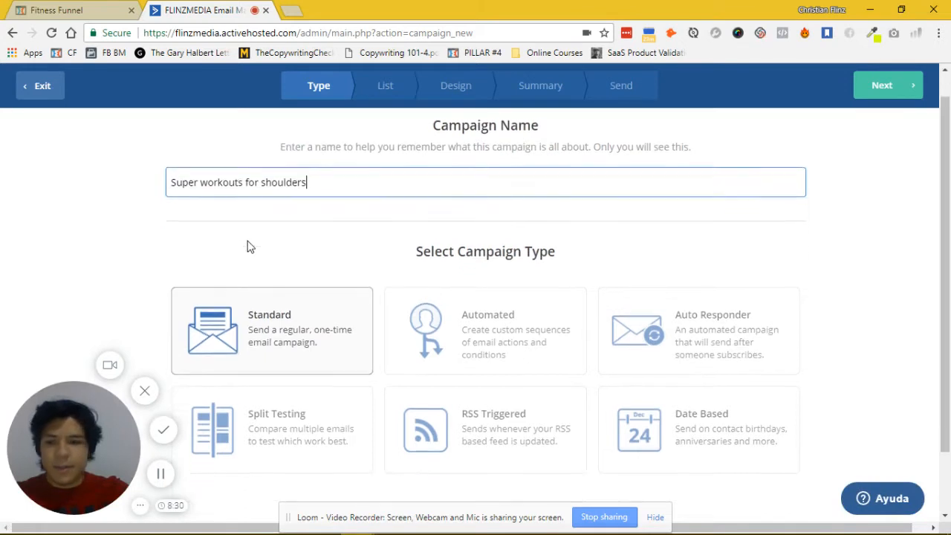
scroll(251, 251, "down", 1)
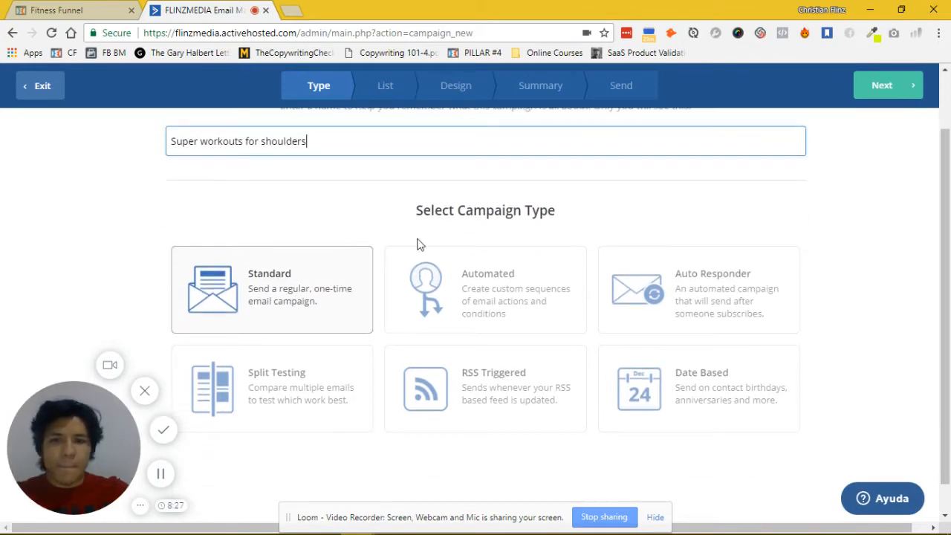
left_click(730, 322)
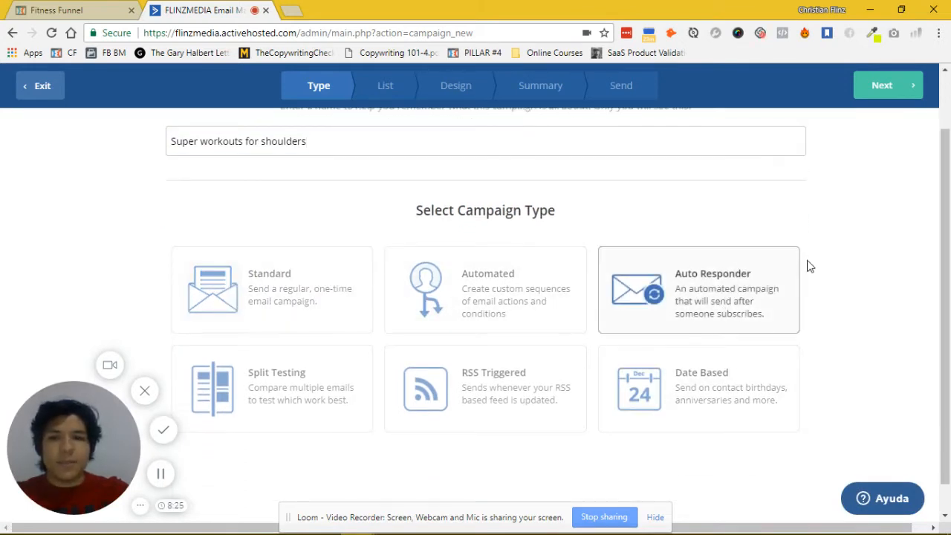
scroll(810, 266, "up", 1)
left_click(883, 93)
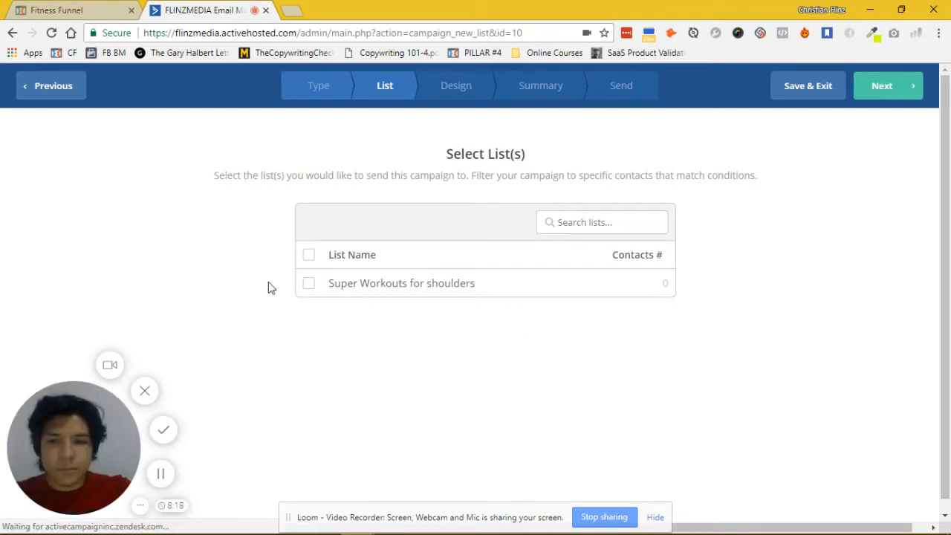
left_click(311, 288)
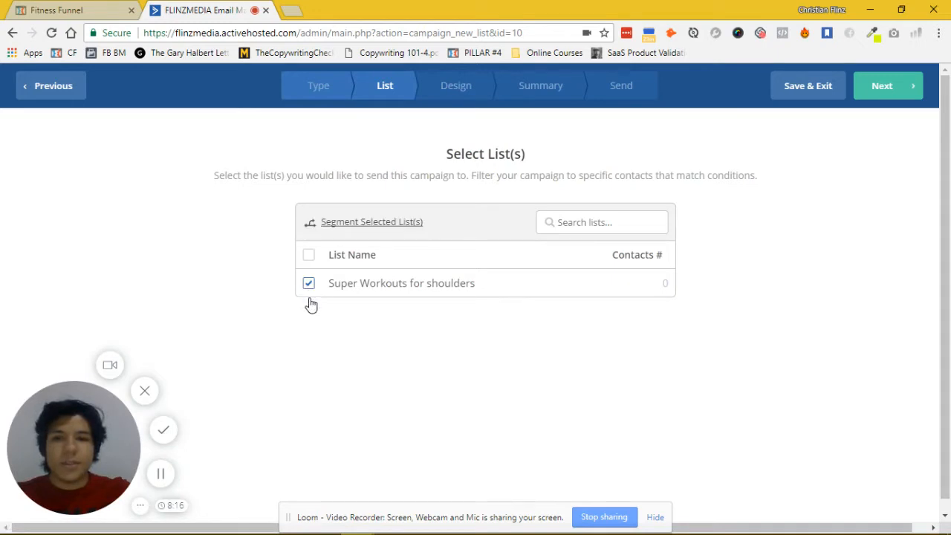
left_click(905, 85)
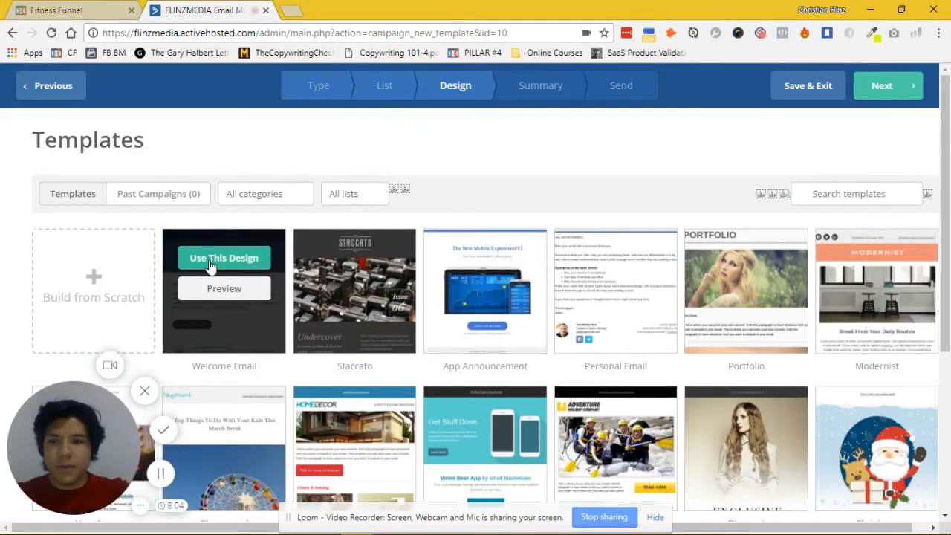
- Use the Welcome Email template for the campaign, with the email subject "Here's your guide!"
left_click(210, 264)
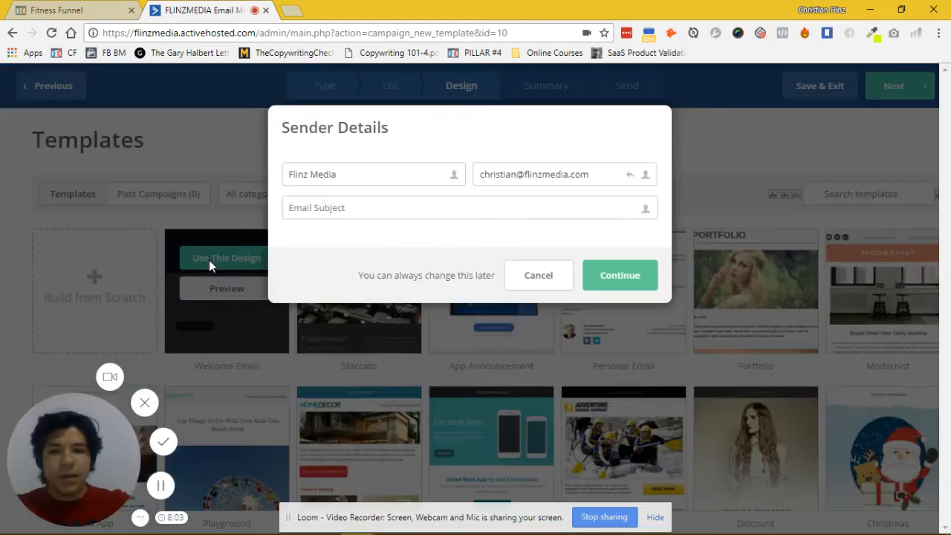
left_click(400, 211)
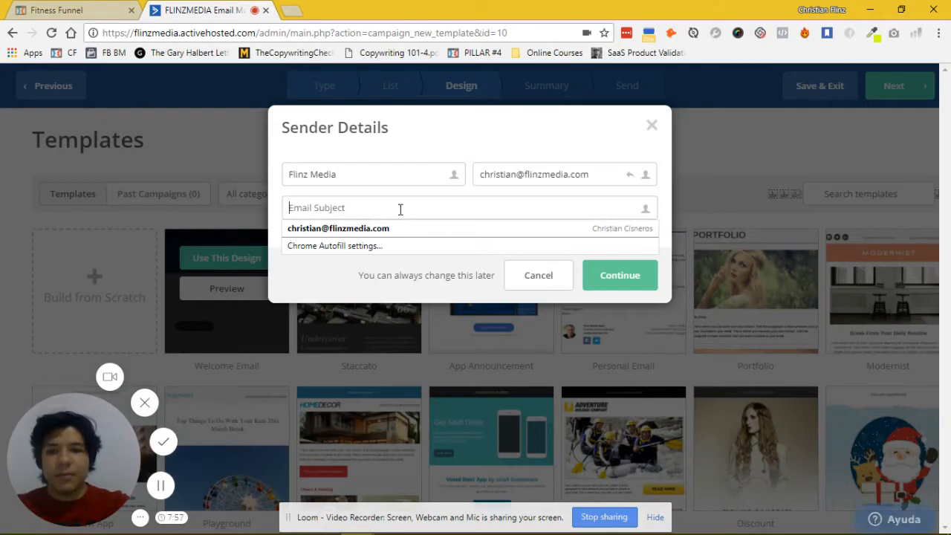
type("Here")
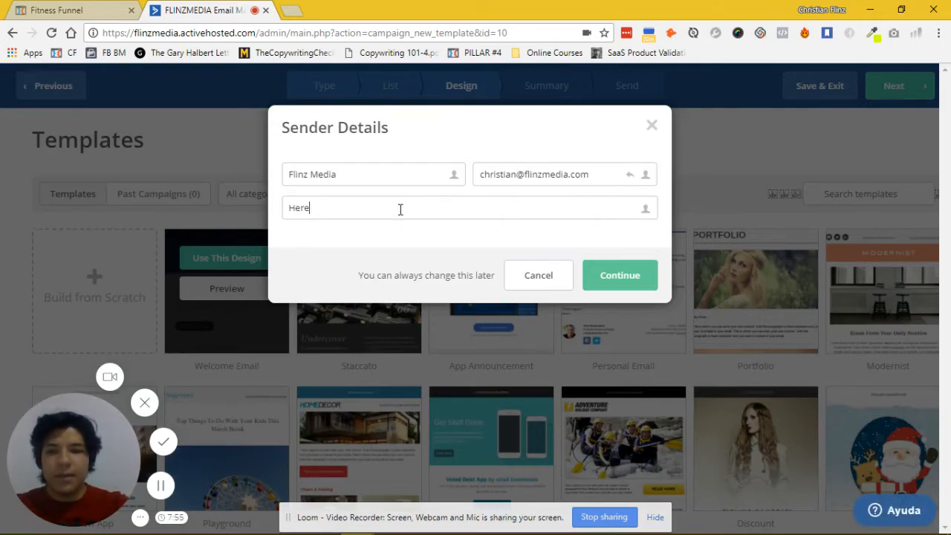
type("'s your guidel")
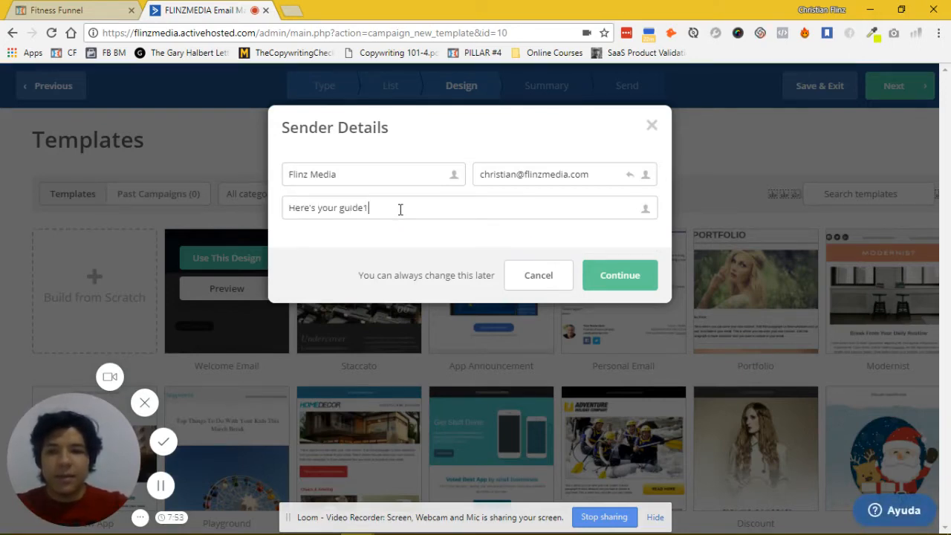
left_click(625, 284)
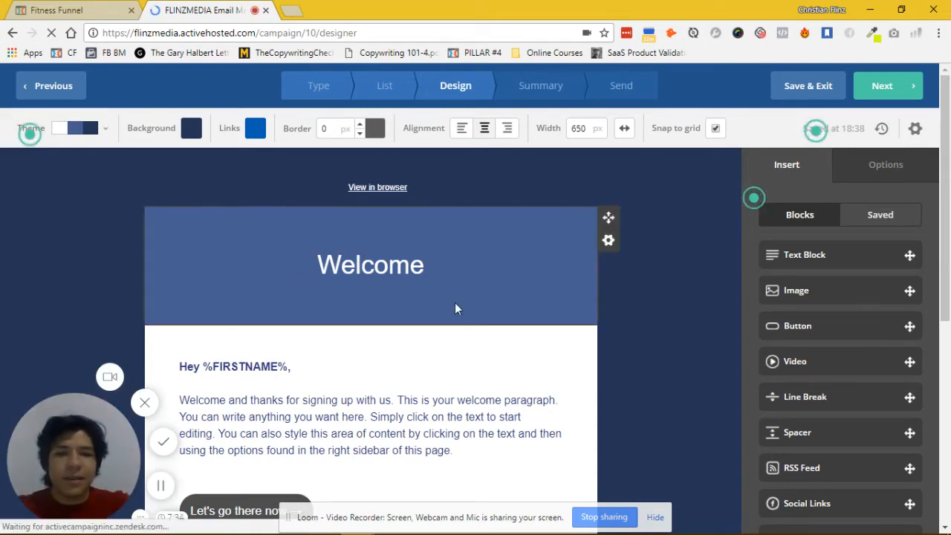
- Look over the welcome email's design and proceed to the campaign summary
scroll(460, 300, "down", 1)
scroll(460, 300, "down", 5)
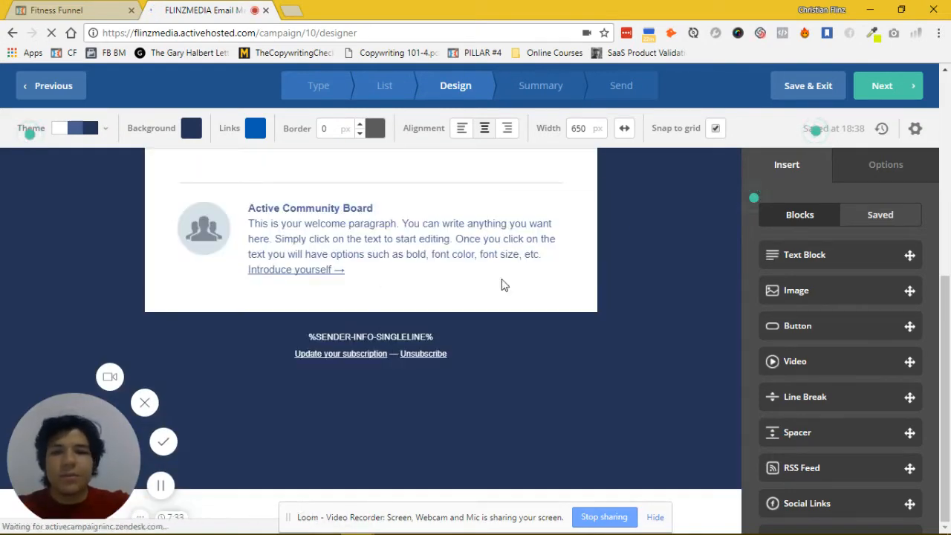
scroll(504, 294, "up", 6)
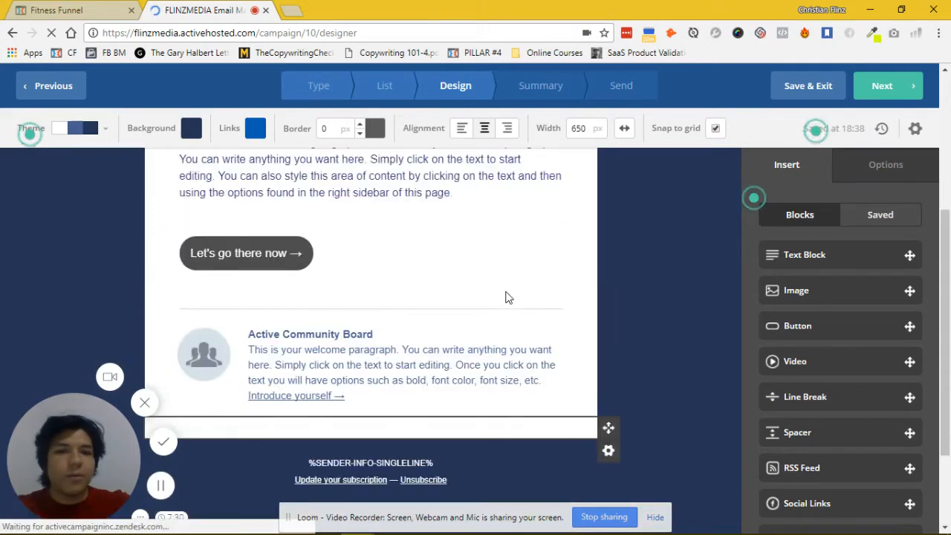
left_click(900, 89)
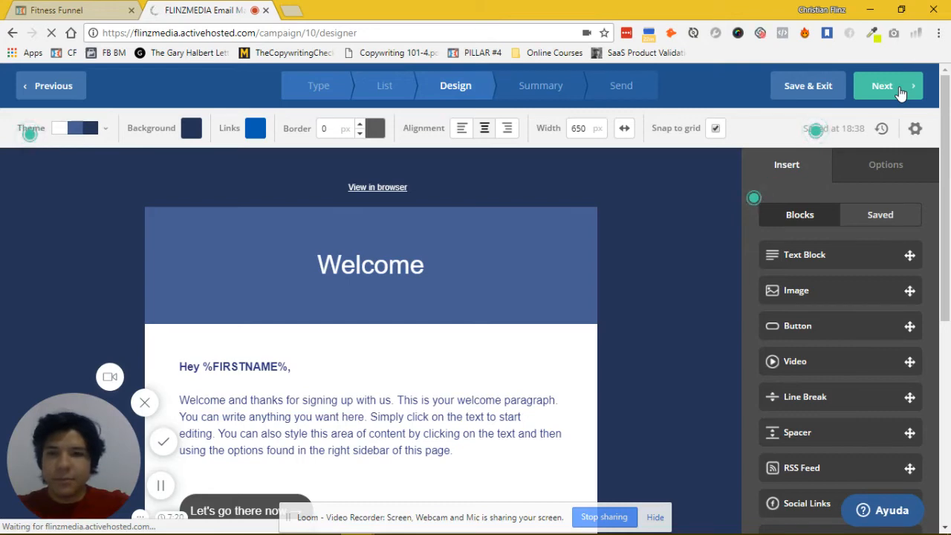
left_click(872, 95)
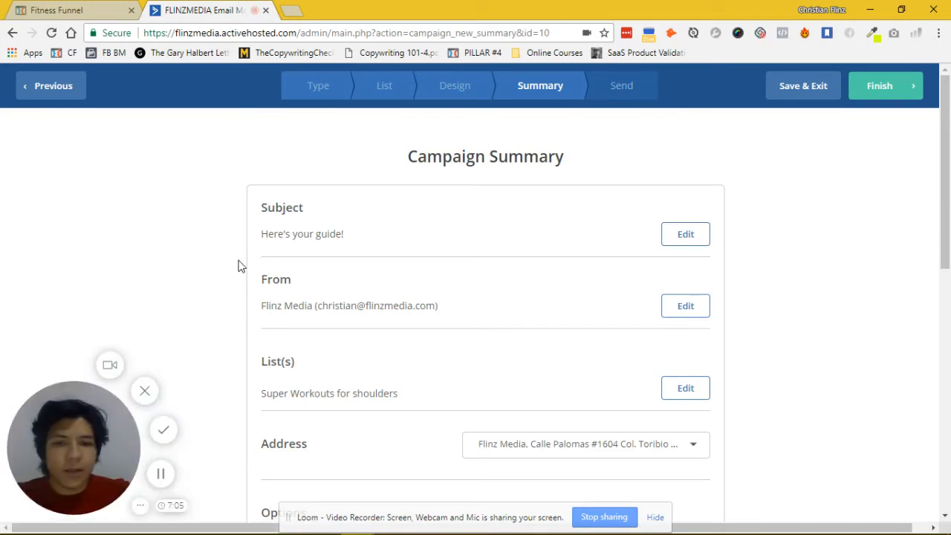
- Review the campaign summary, including the assigned list, tracking options, autoresponder timing and spam check
scroll(239, 266, "down", 1)
scroll(240, 266, "down", 3)
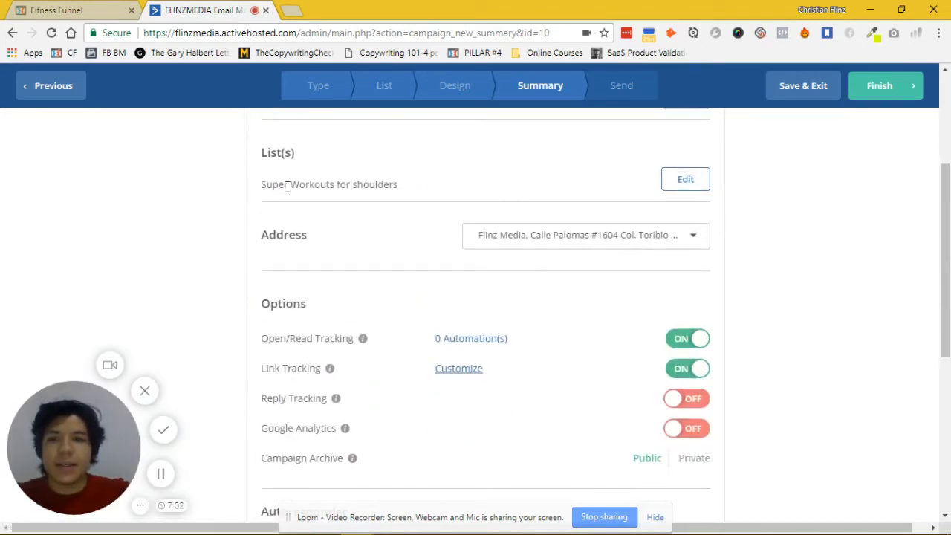
scroll(291, 187, "up", 1)
scroll(337, 232, "up", 1)
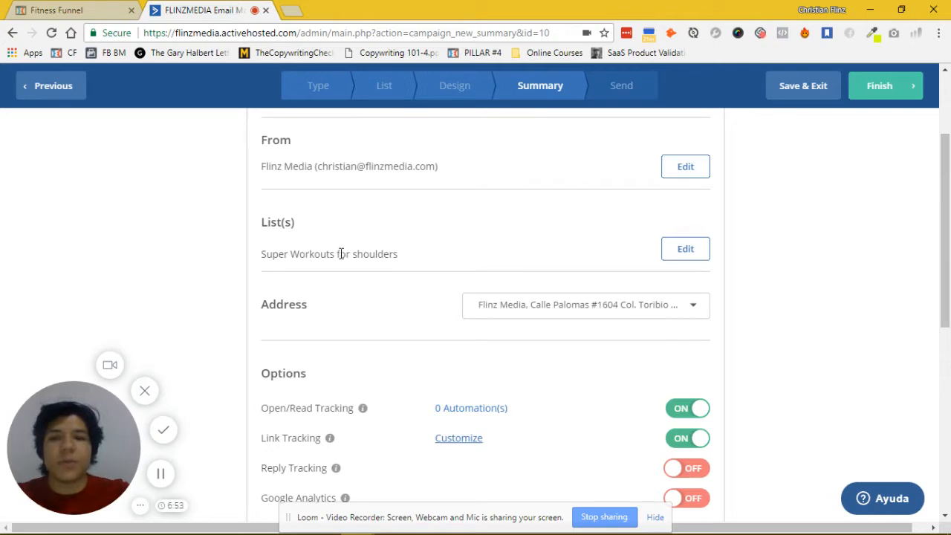
scroll(341, 254, "down", 4)
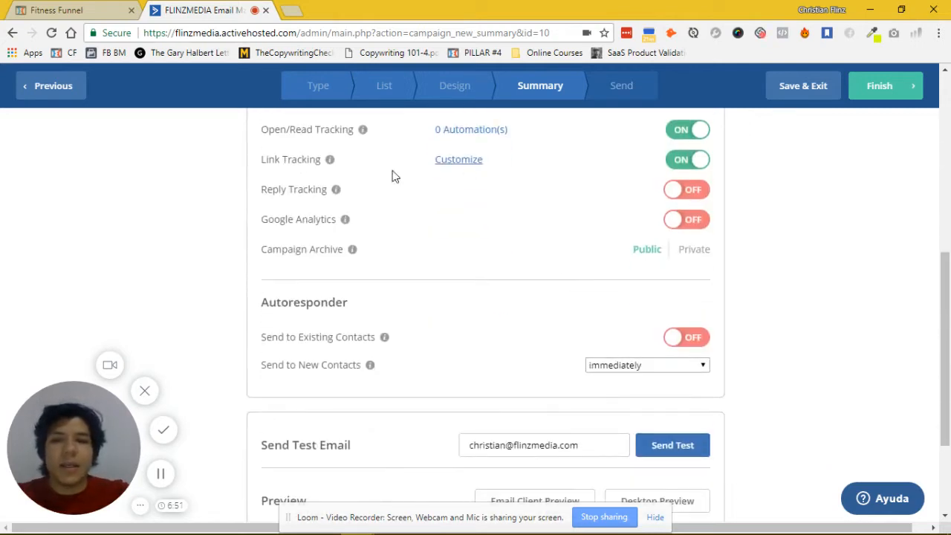
scroll(408, 174, "up", 1)
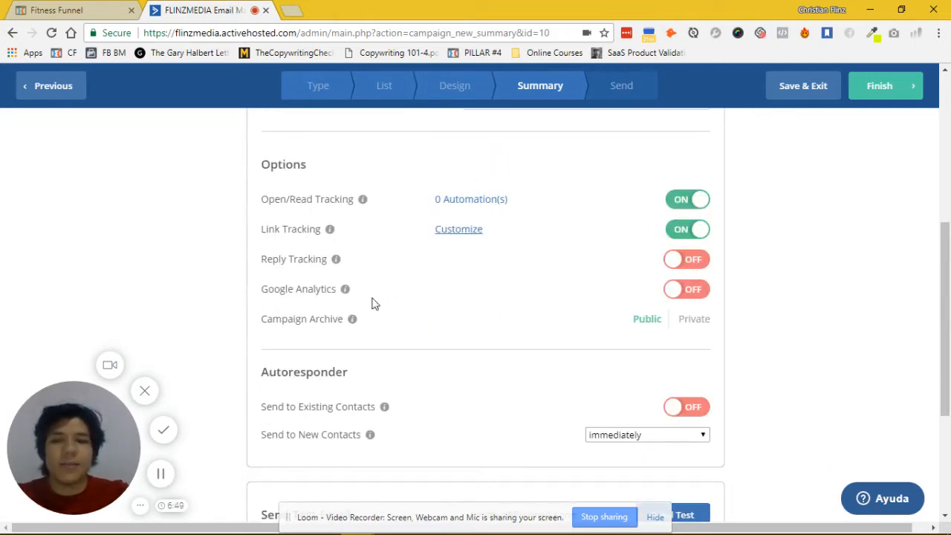
scroll(229, 296, "down", 1)
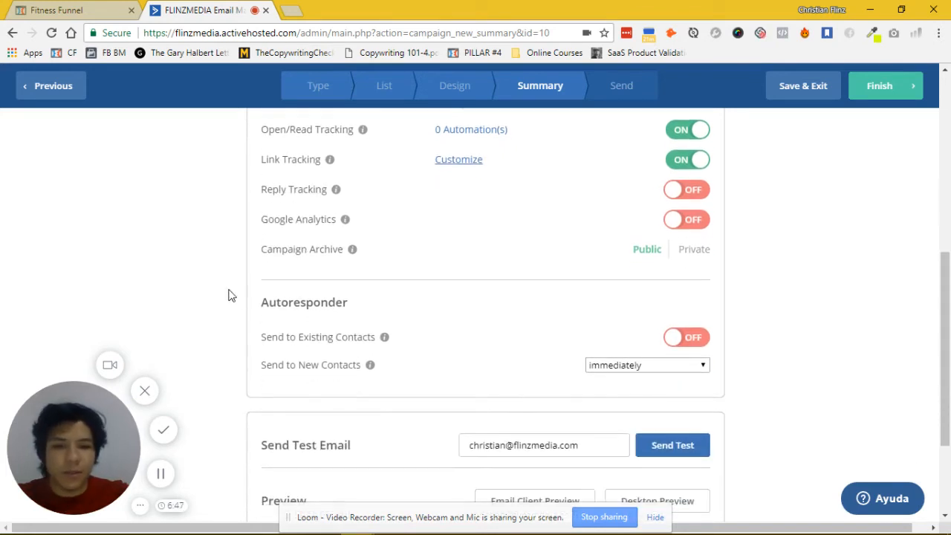
scroll(247, 298, "down", 2)
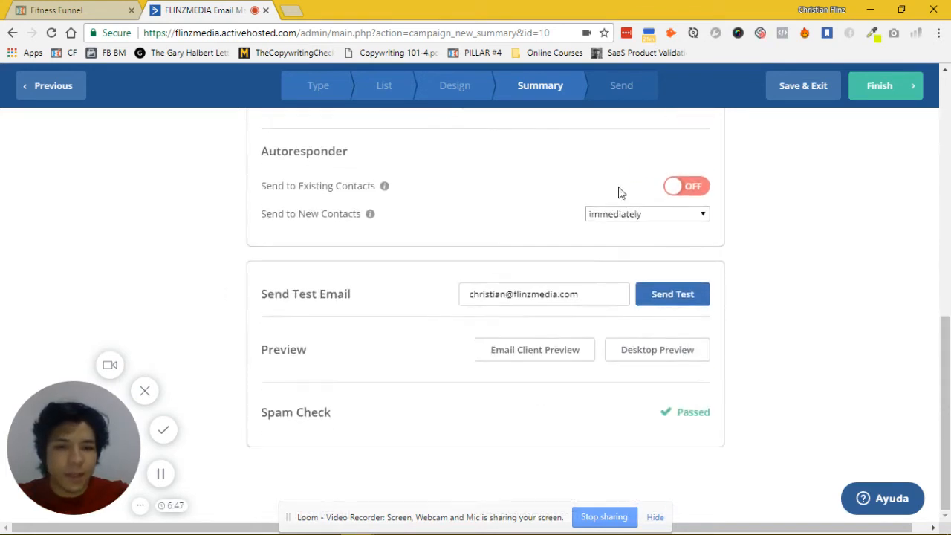
- Finish the autoresponder campaign and exit to the campaigns overview
left_click(873, 86)
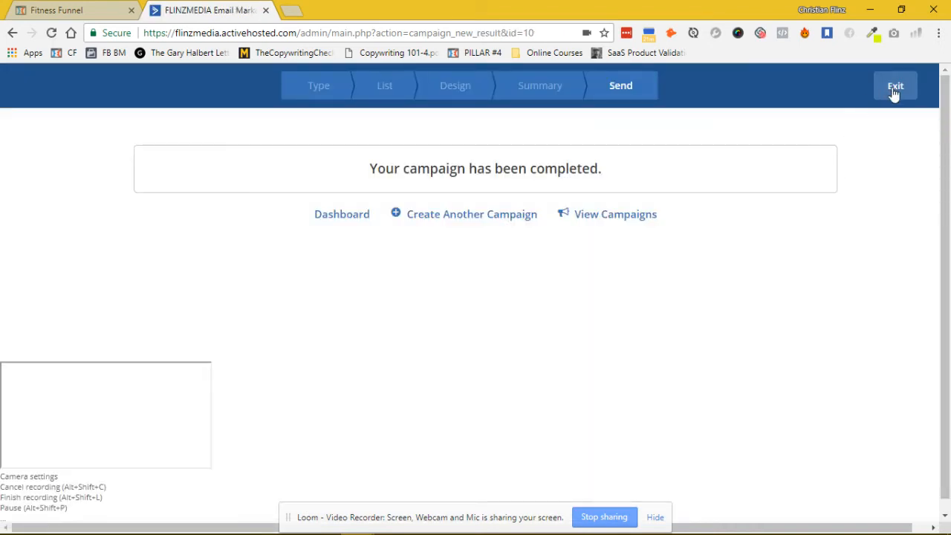
left_click(895, 87)
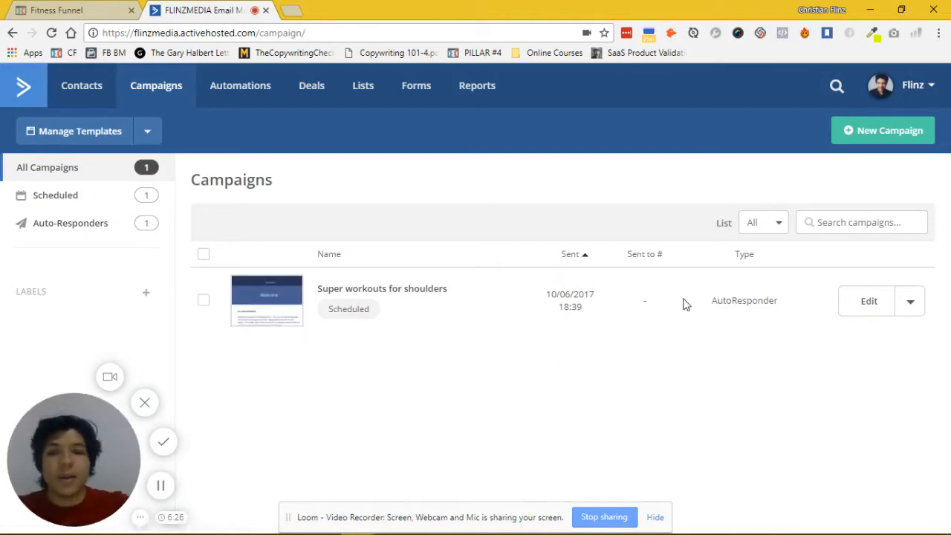
- Switch to the ClickFunnels Fitness Funnel editor and add an input element beneath the "Start Growing Your Shoulders Now" text
left_click(69, 7)
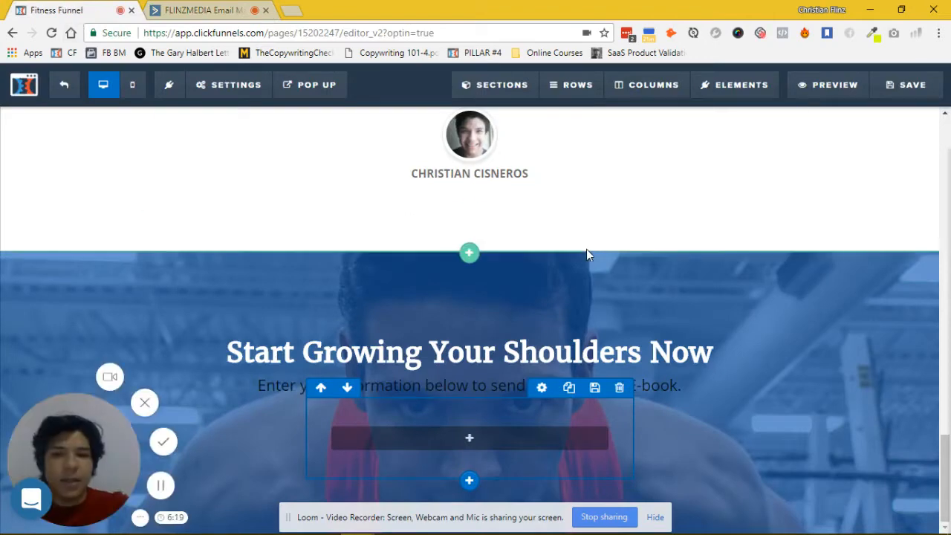
mouse_move(475, 439)
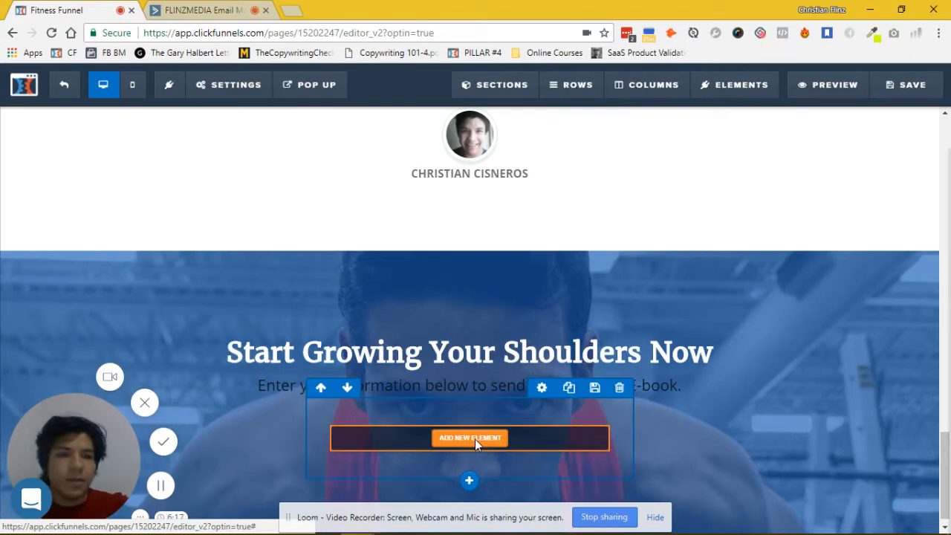
left_click(475, 439)
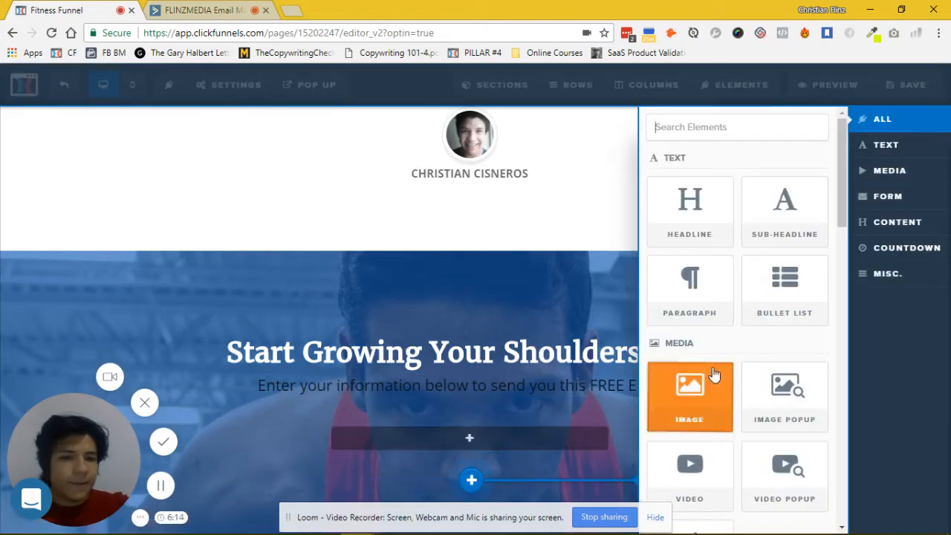
scroll(713, 375, "down", 5)
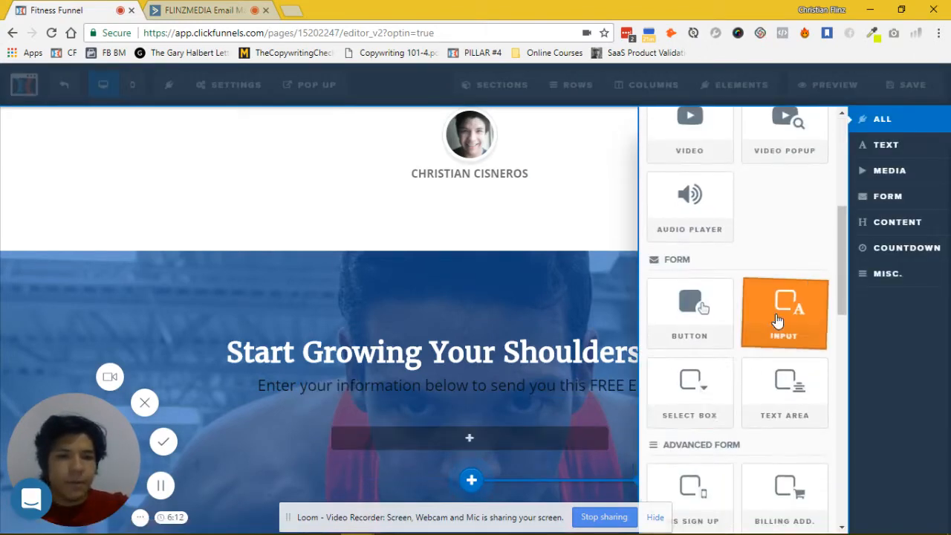
left_click(776, 320)
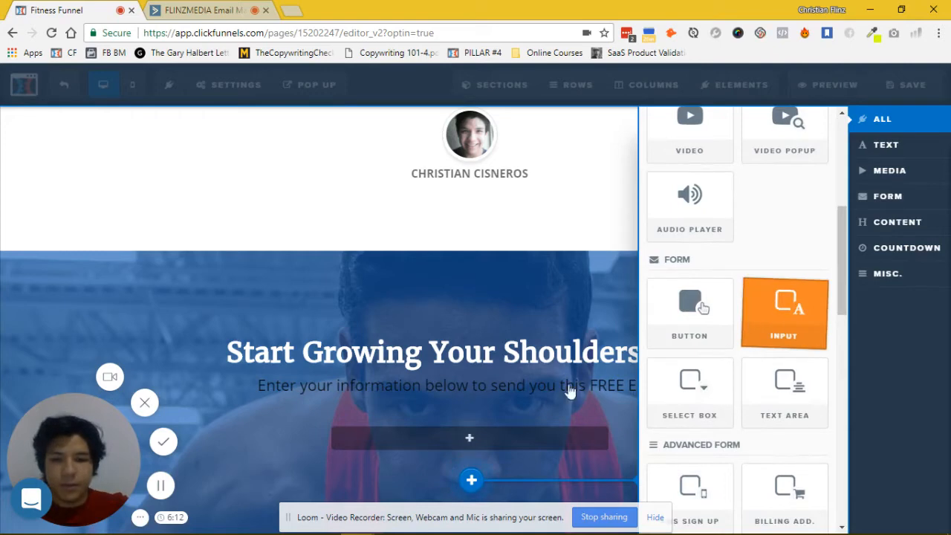
left_click(655, 518)
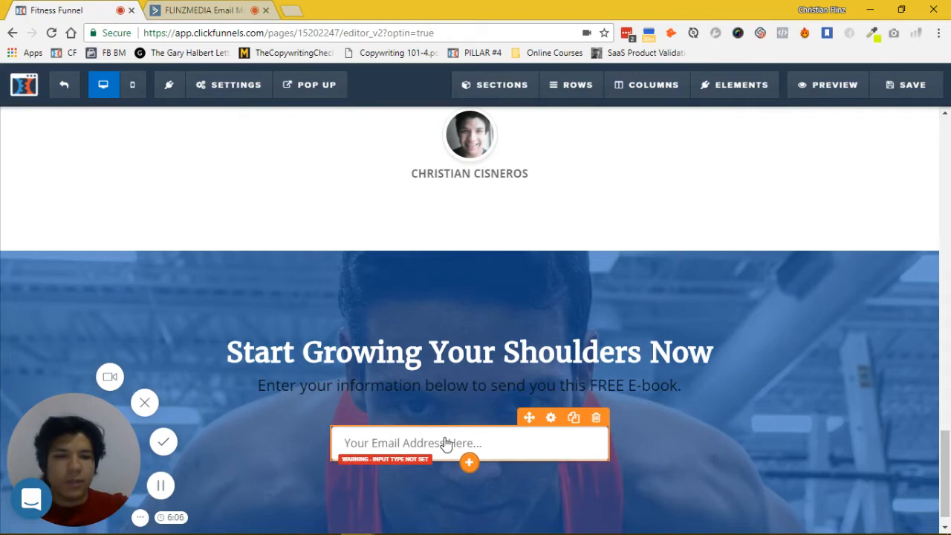
- Set the new input field's type to First Name
left_click(446, 443)
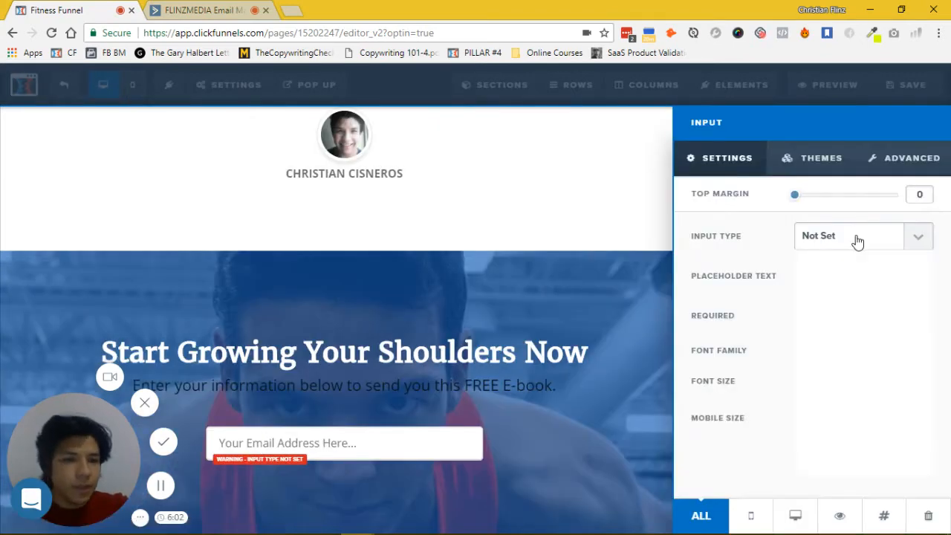
left_click(858, 240)
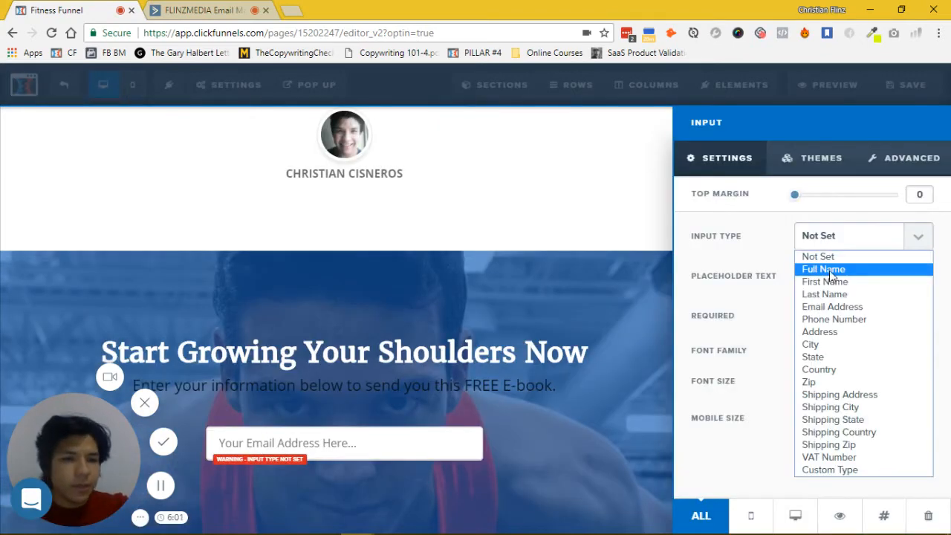
left_click(826, 282)
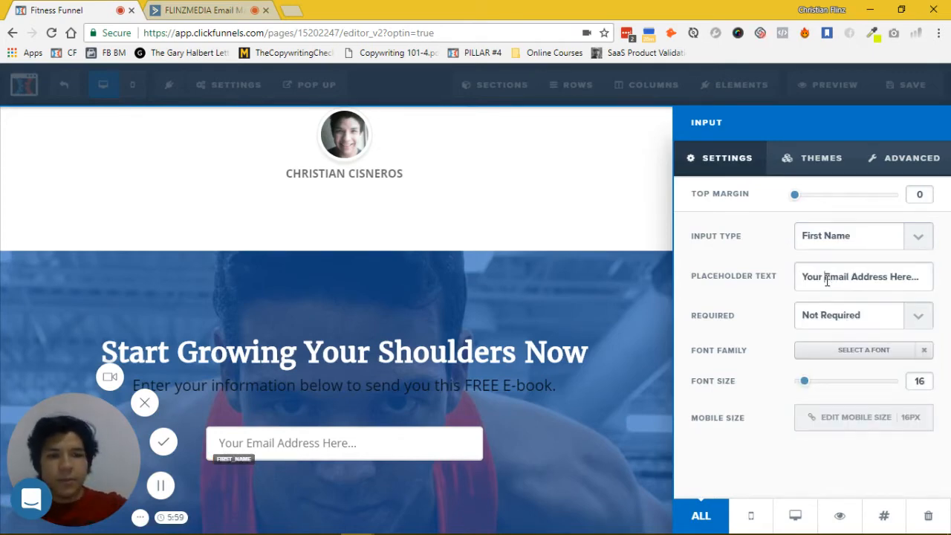
- Set the first name field's placeholder text to "What's Your First Name?" and make the field required
triple_click(827, 280)
type("Wha")
type("t's Upir")
key("BackSpace")
key("BackSpace")
key("BackSpace")
key("BackSpace")
key("BackSpace")
type("Your Fs")
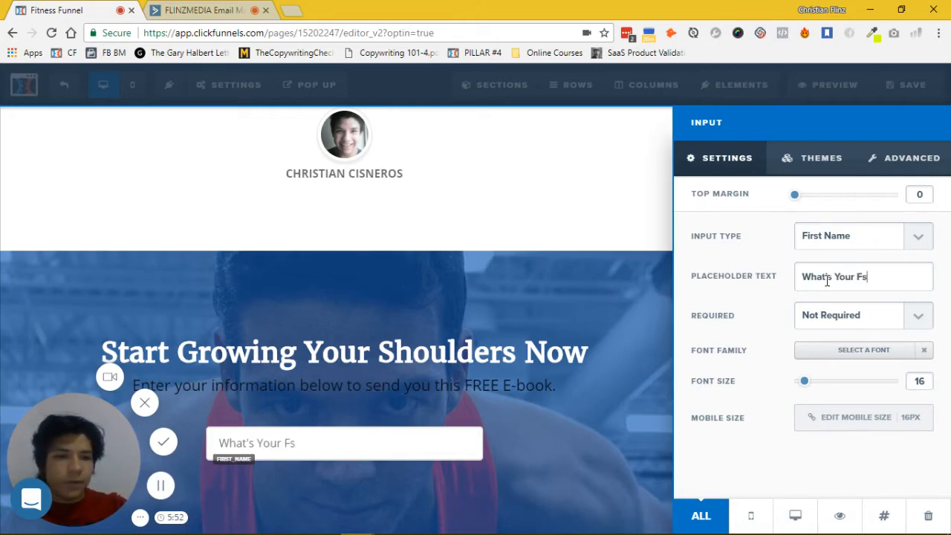
key("BackSpace")
key("BackSpace")
key("BackSpace")
key("BackSpace")
type("irst Name?")
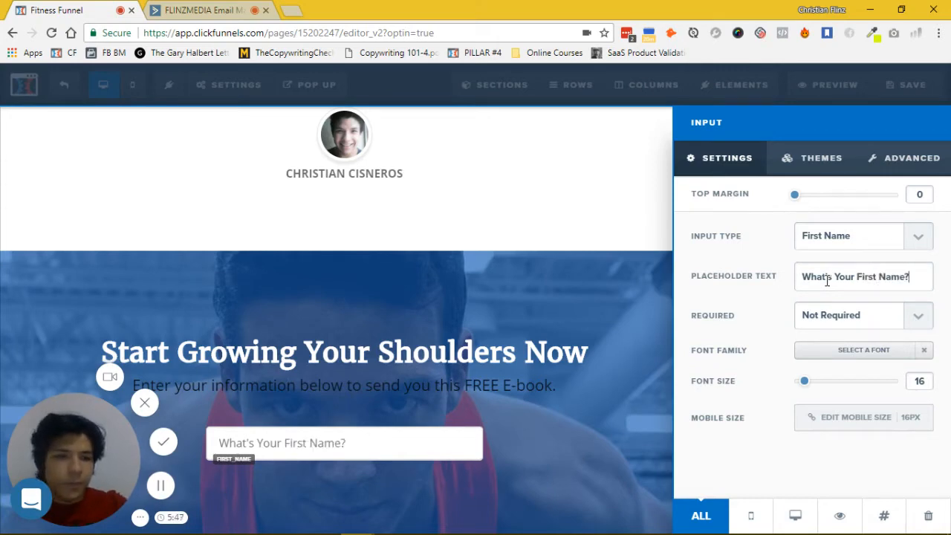
left_click(853, 324)
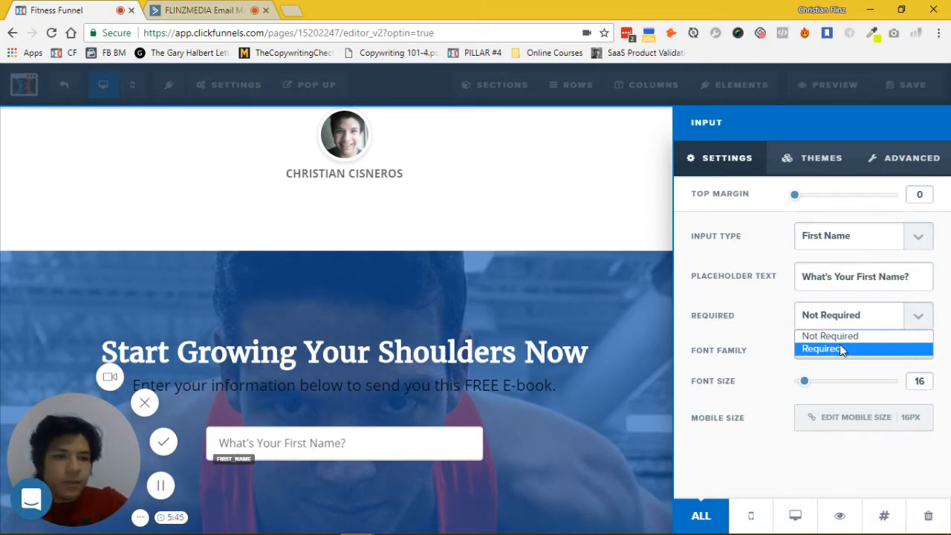
key("Return")
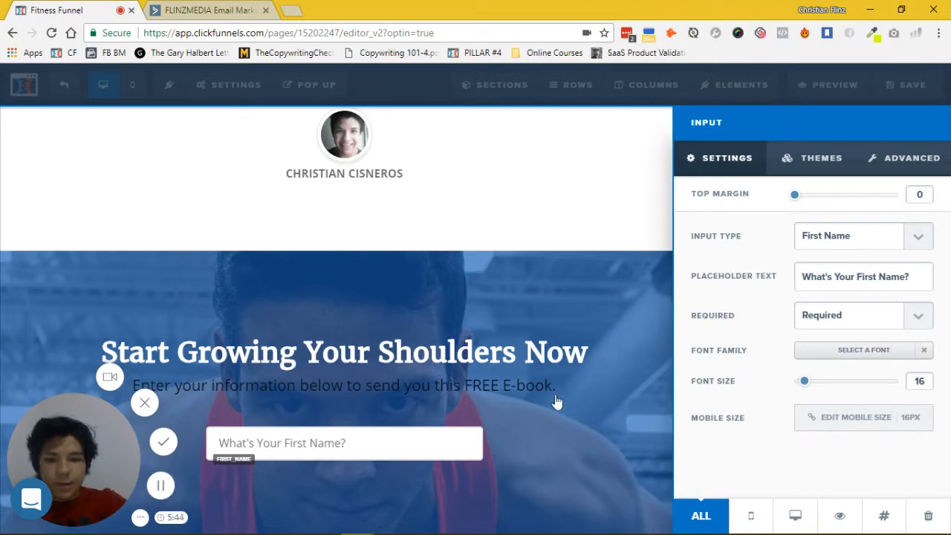
left_click(501, 453)
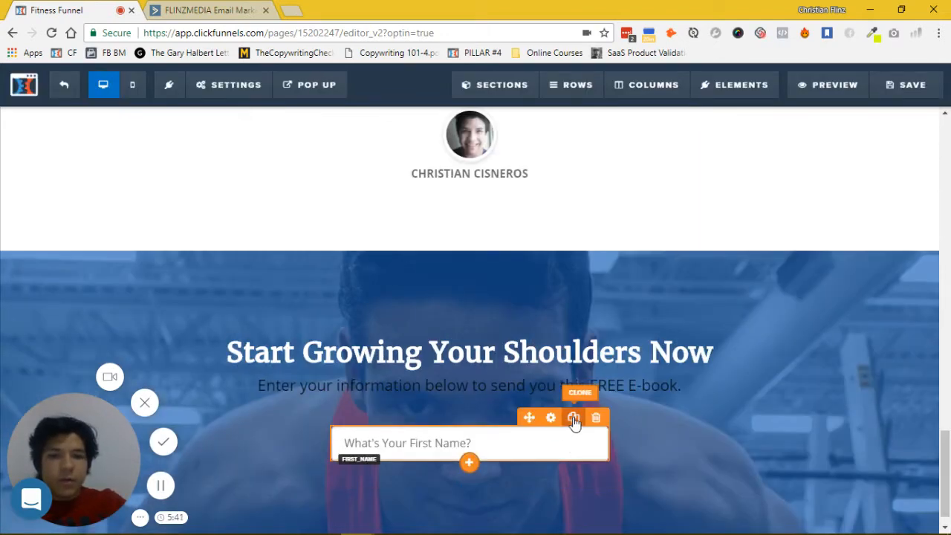
- Clone the first name field and set the copy's input type to Email Address
left_click(573, 419)
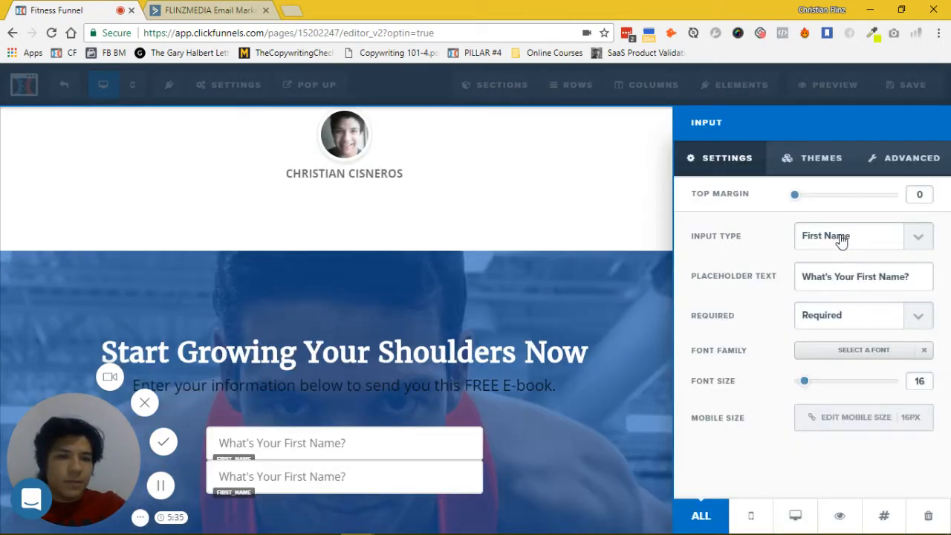
left_click(841, 238)
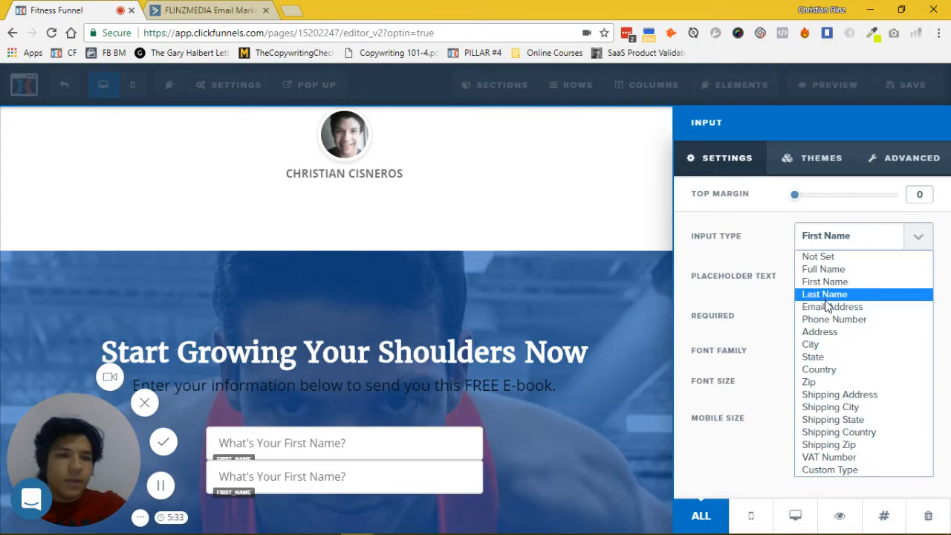
left_click(836, 307)
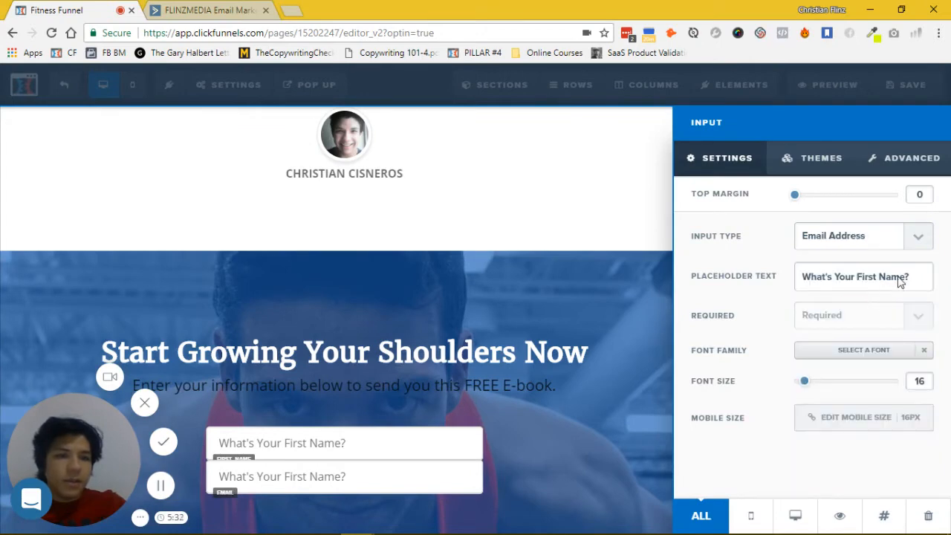
- Set the email field's placeholder text to "What's Your Email Address?" and its top margin to 15
double_click(899, 276)
key("BackSpace")
key("BackSpace")
key("BackSpace")
key("BackSpace")
key("BackSpace")
key("BackSpace")
type("Email Address")
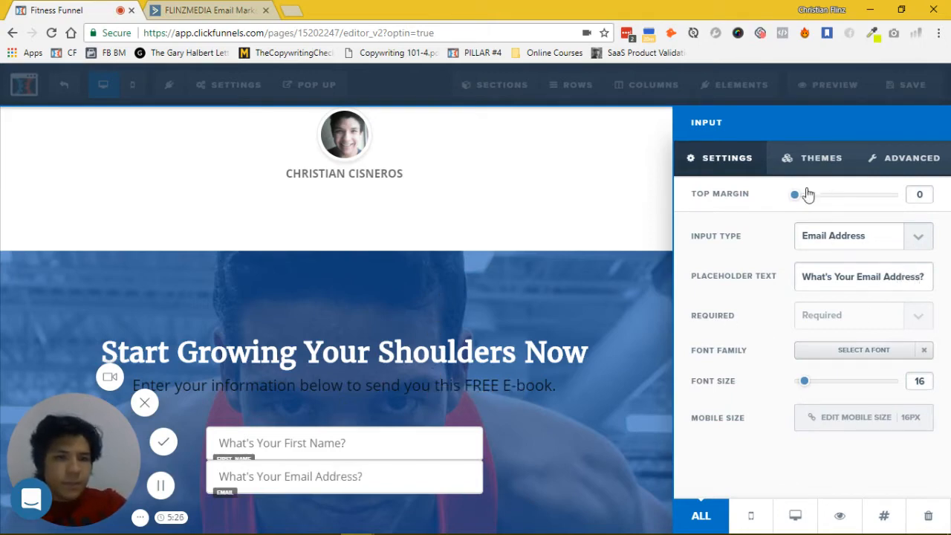
left_click_drag(796, 198, 813, 202)
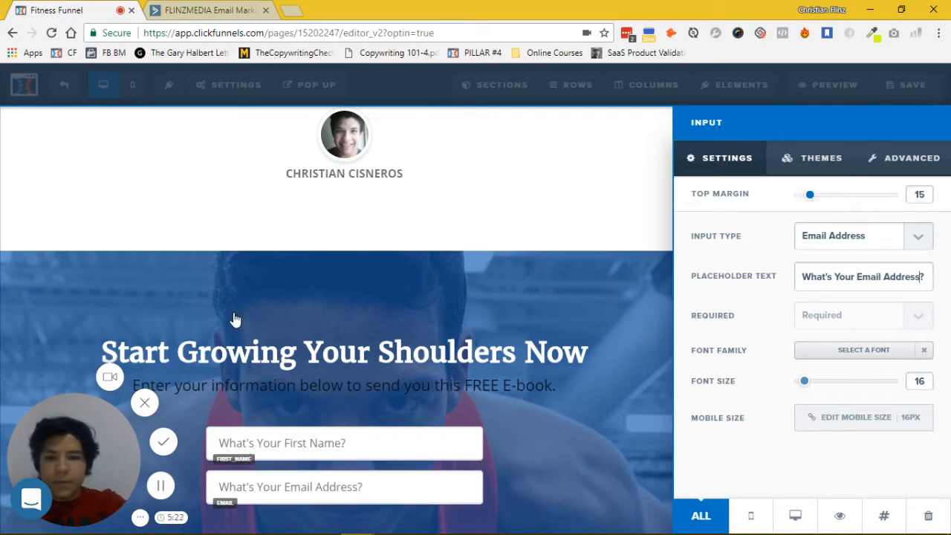
left_click(547, 467)
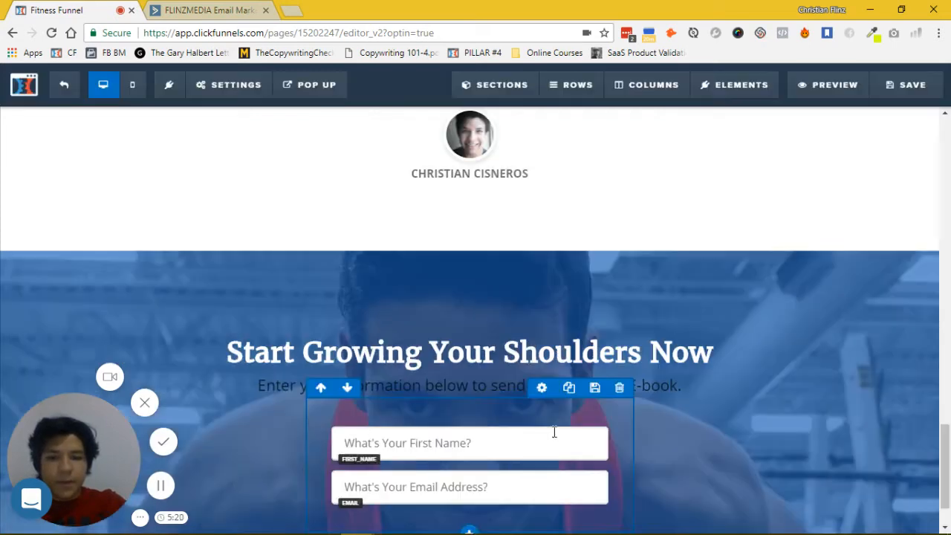
- Clone the email field and give the lower copy the input type Custom Type, named "workoutsperweek"
left_click(575, 396)
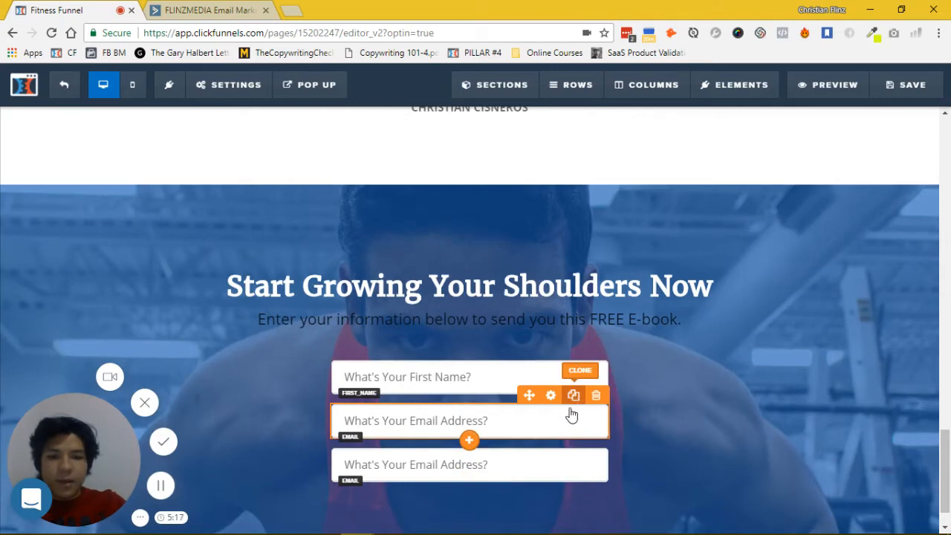
left_click(527, 476)
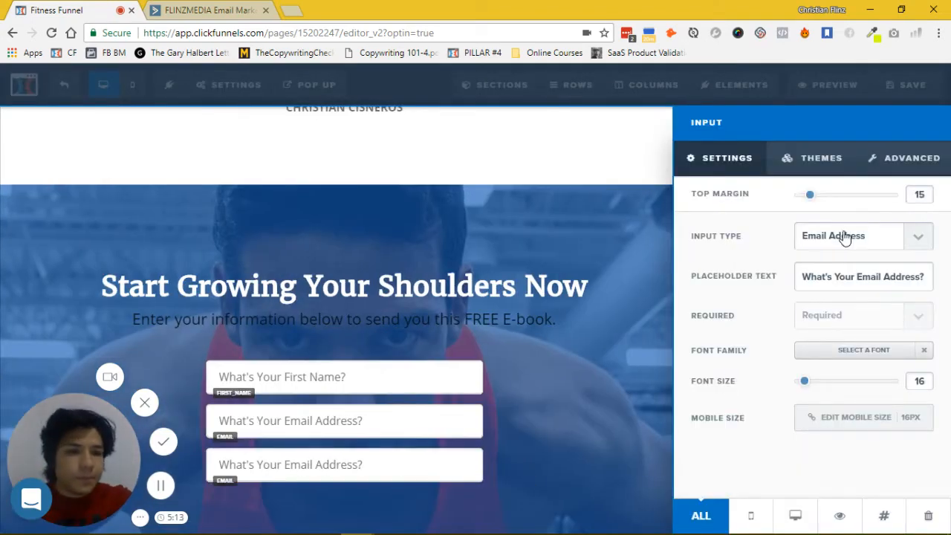
left_click(845, 236)
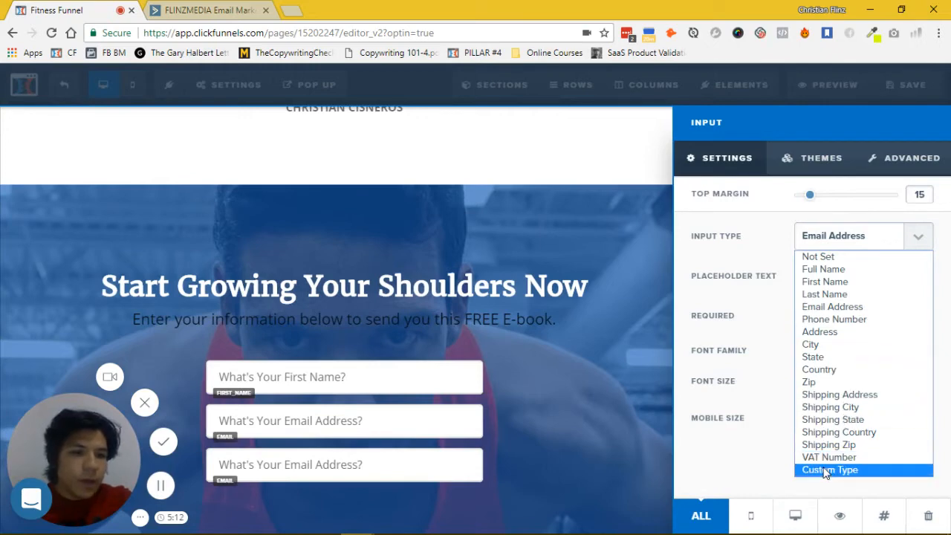
key("Return")
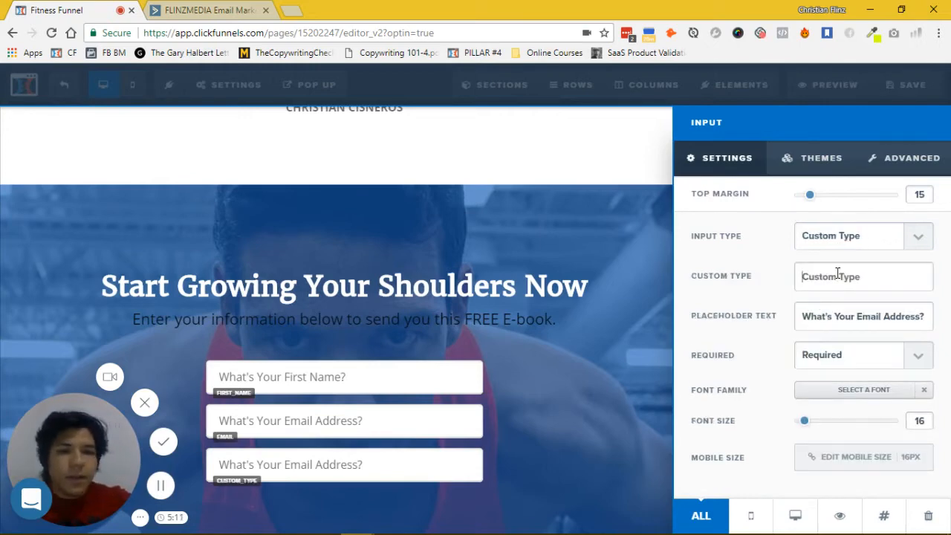
type("workoutsperweek")
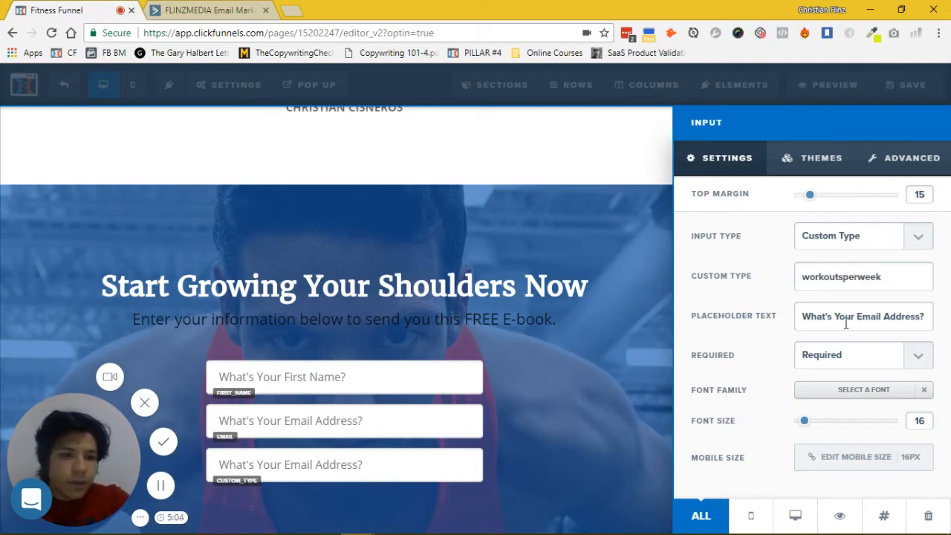
- Set the custom field's placeholder text to "How Many Workouts Per Week You Do?"
triple_click(845, 323)
type("How many")
key("BackSpace")
key("BackSpace")
key("BackSpace")
key("BackSpace")
type("Many Workouts")
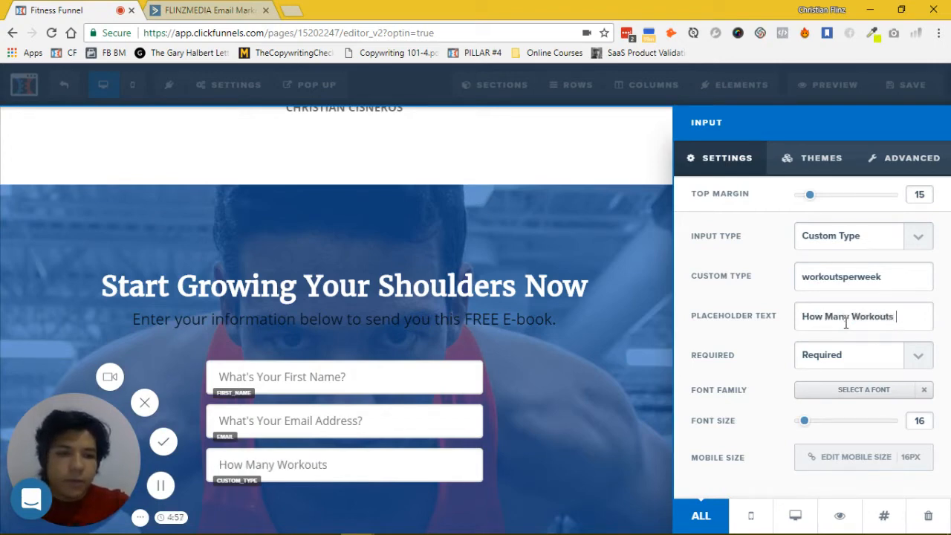
type(" Per We")
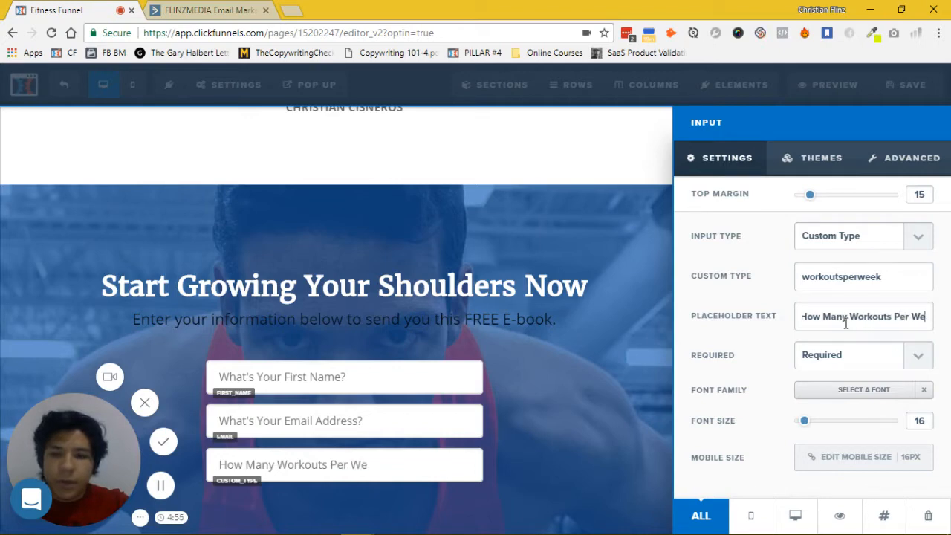
type("ek You Do?")
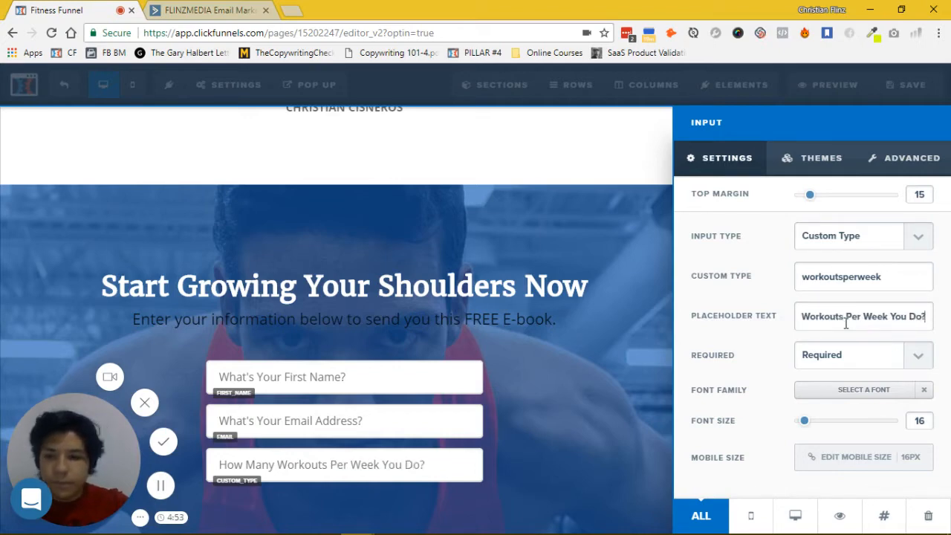
left_click(548, 320)
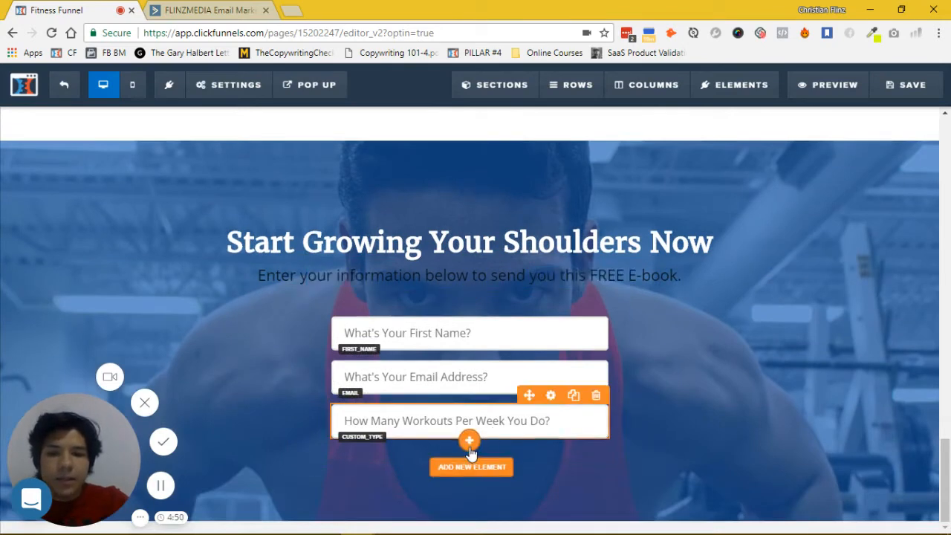
- Add a button element below the workouts field and set its top margin to 15
left_click(469, 446)
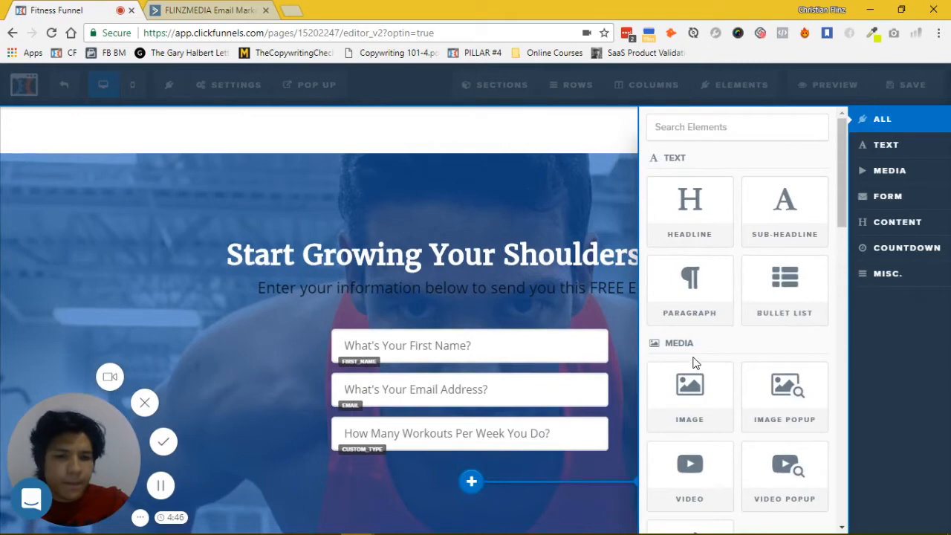
scroll(694, 361, "down", 4)
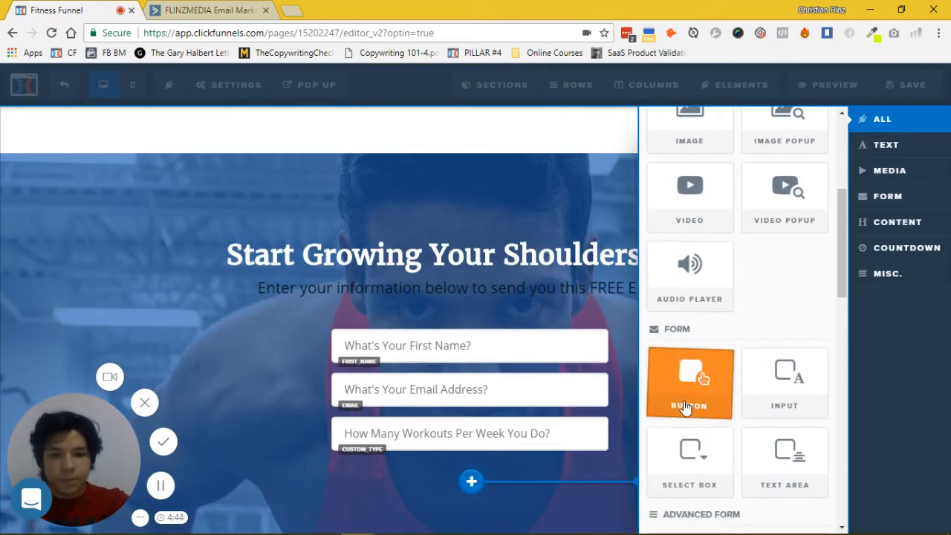
left_click_drag(683, 407, 532, 465)
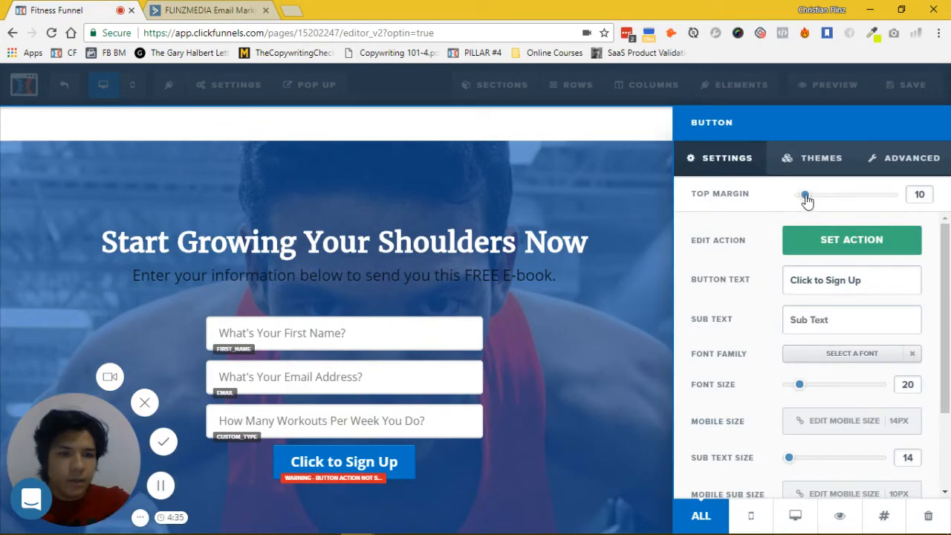
left_click_drag(807, 201, 813, 201)
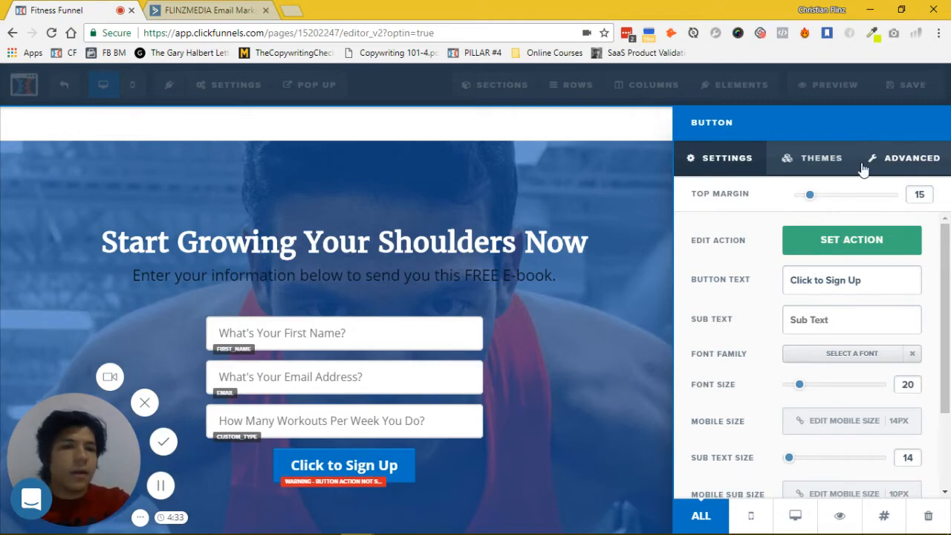
- Set the sign-up button's width to Fill Width
left_click(921, 158)
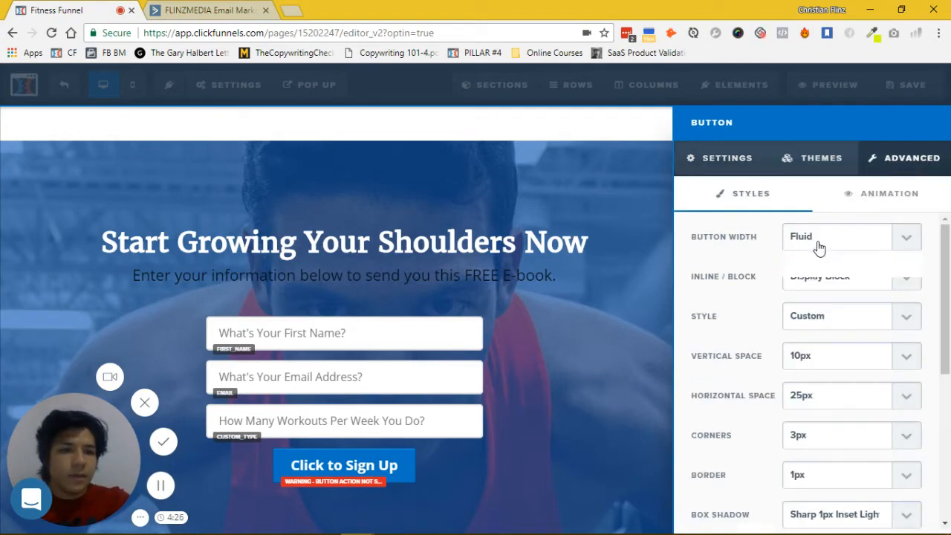
left_click(823, 238)
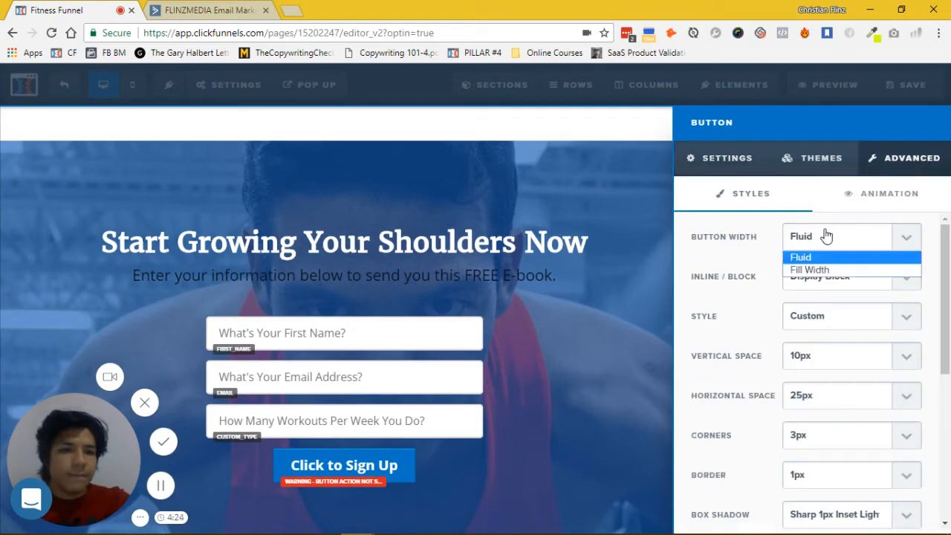
left_click(795, 270)
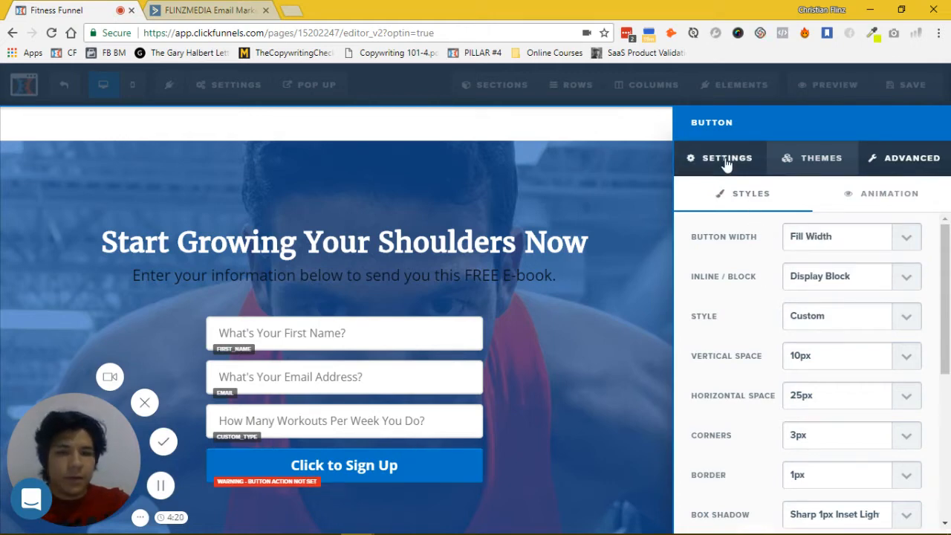
- Change the button text to "Get My Guide Now!"
left_click(727, 160)
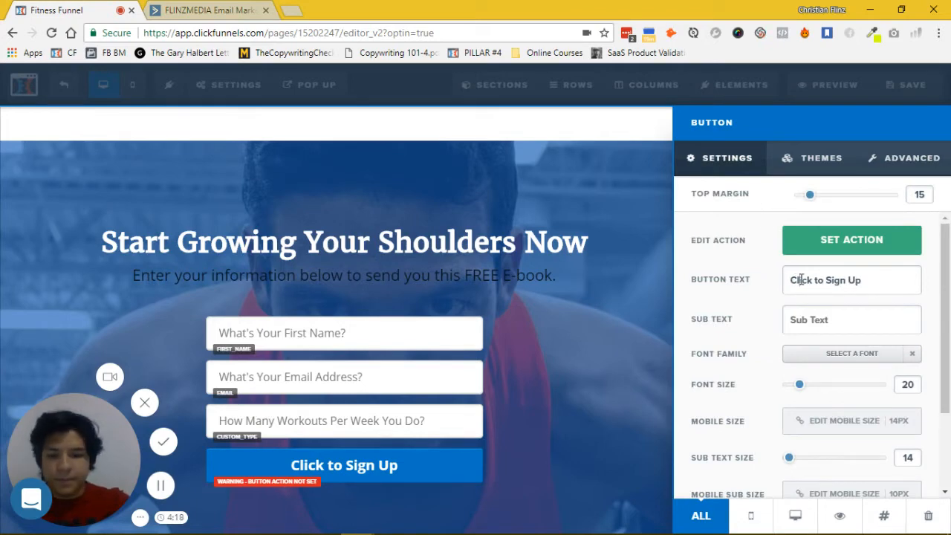
triple_click(801, 280)
type("Get My ")
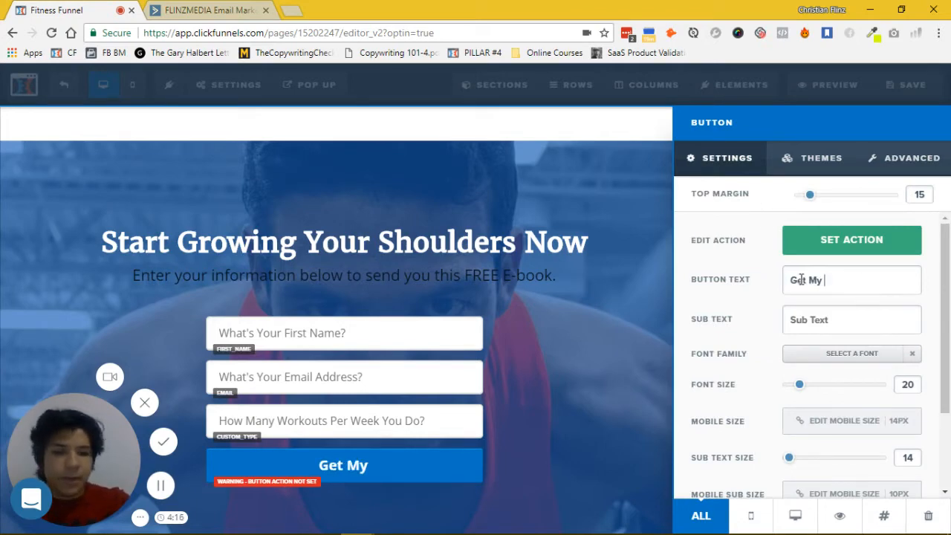
type("Guide now!")
key("BackSpace")
key("BackSpace")
key("BackSpace")
key("BackSpace")
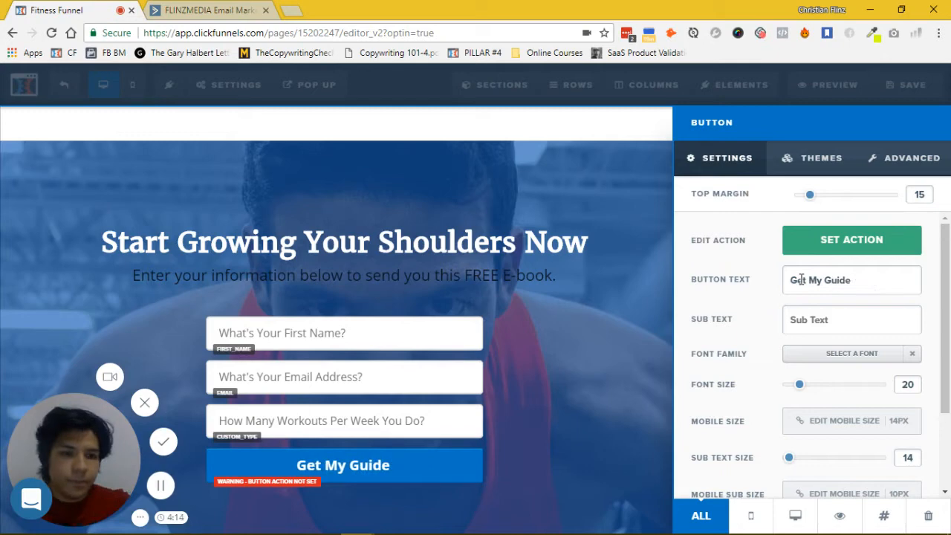
type("Now!")
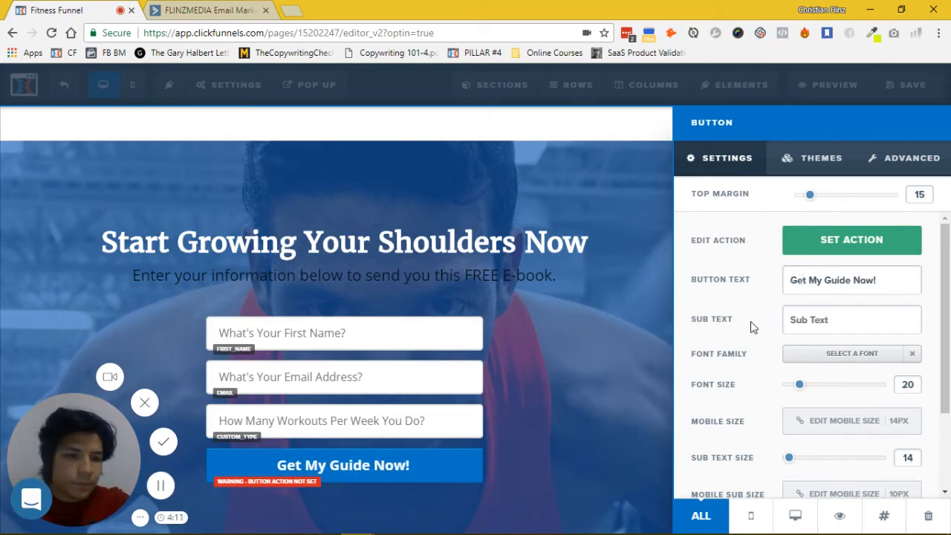
- Set the button's background color to the recently used orange
scroll(753, 329, "down", 3)
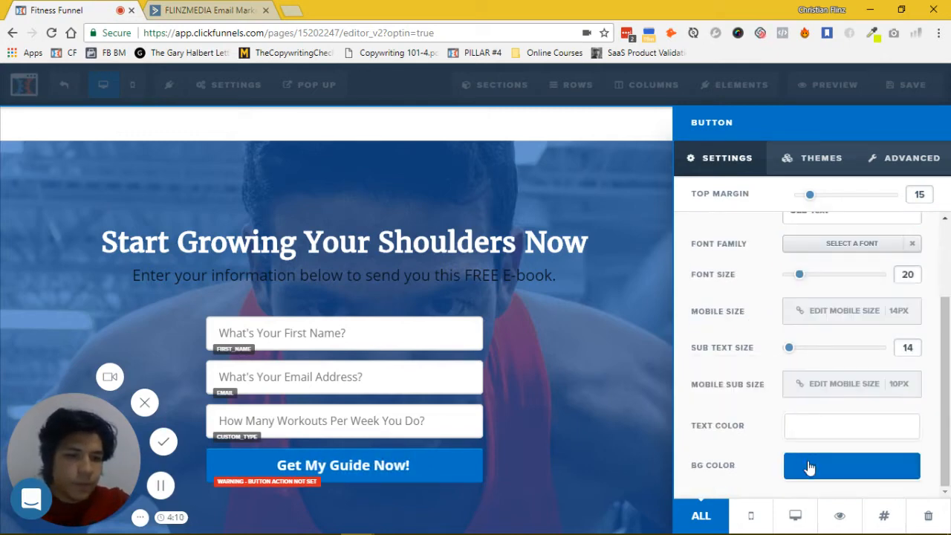
left_click(809, 467)
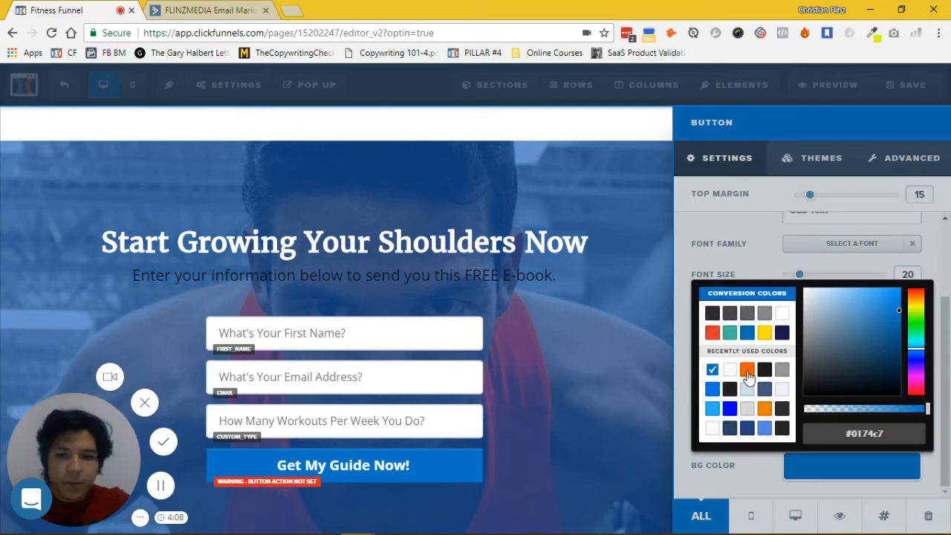
left_click(746, 369)
left_click(747, 274)
- Set the button's action to Submit the Form / Page and save the page
scroll(752, 256, "up", 3)
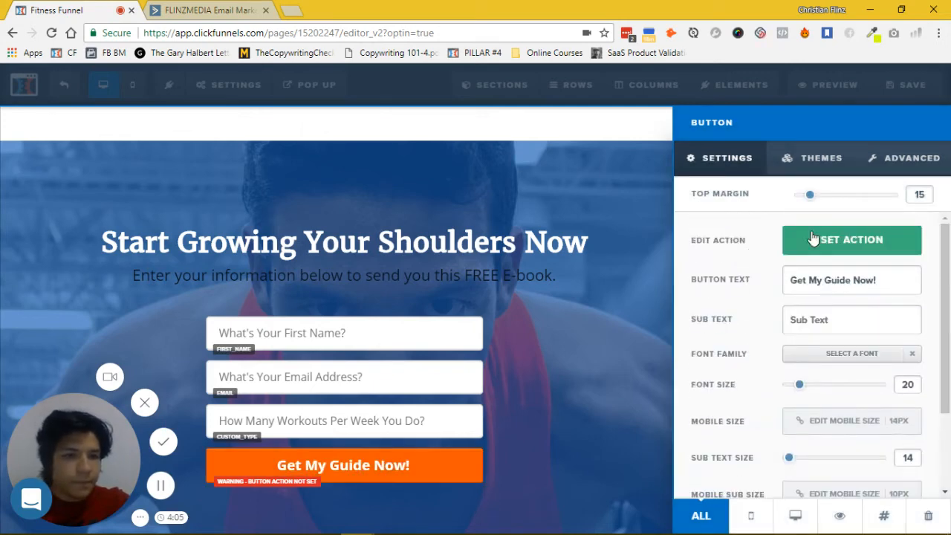
left_click(852, 252)
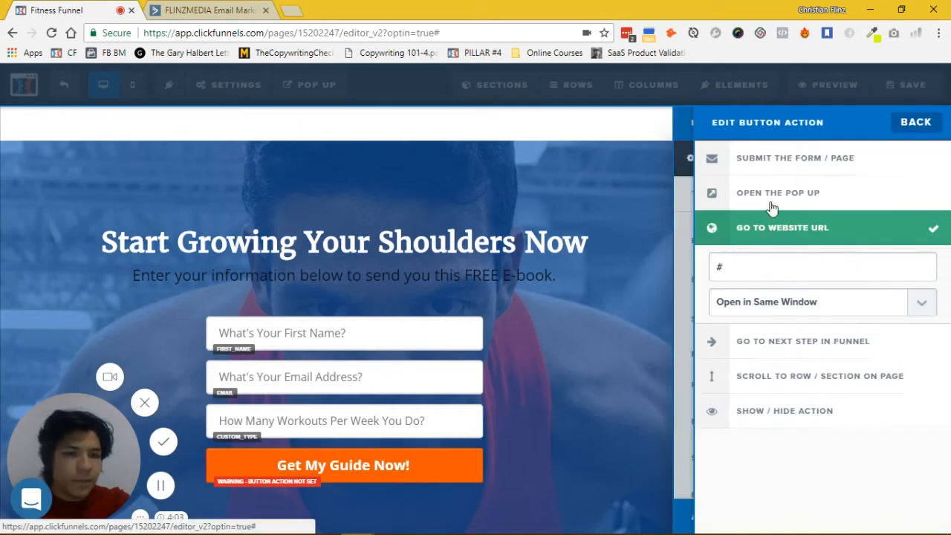
left_click(773, 163)
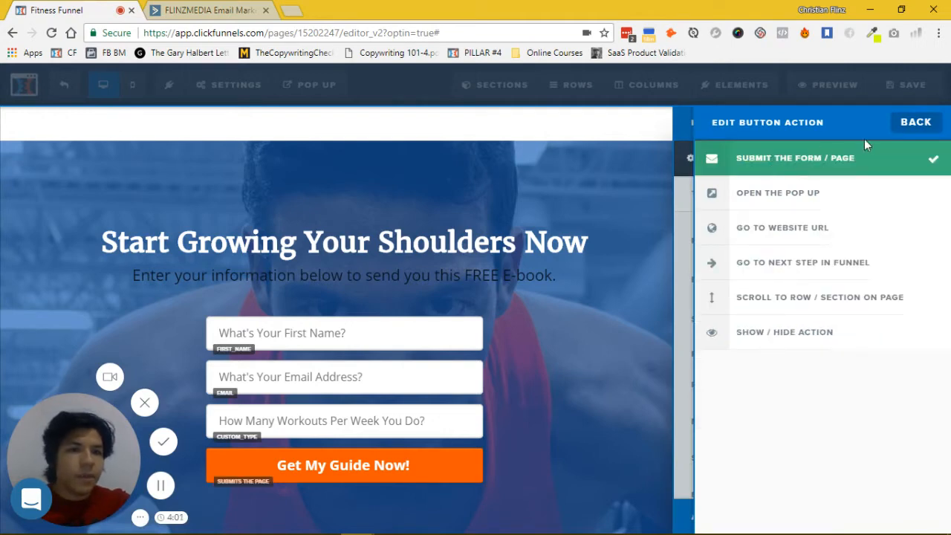
left_click(921, 123)
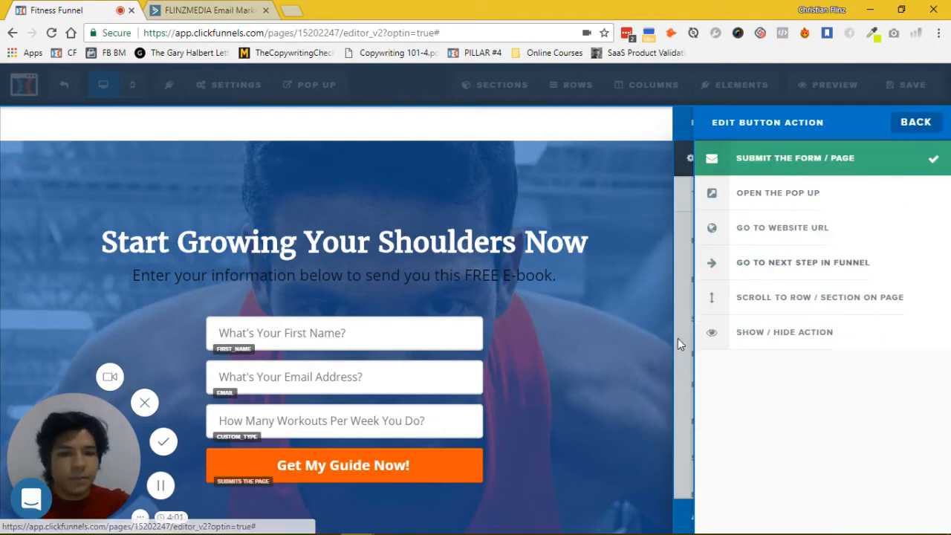
left_click(929, 89)
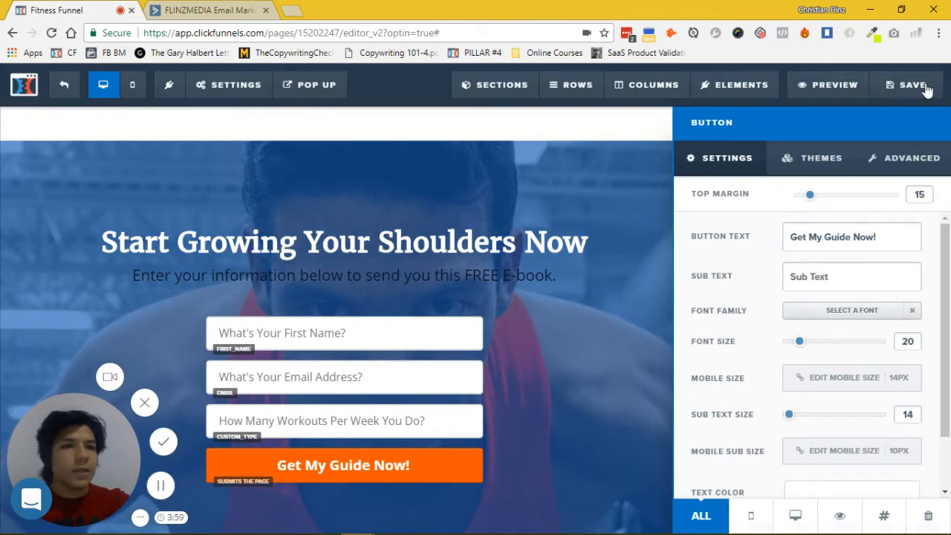
left_click(925, 90)
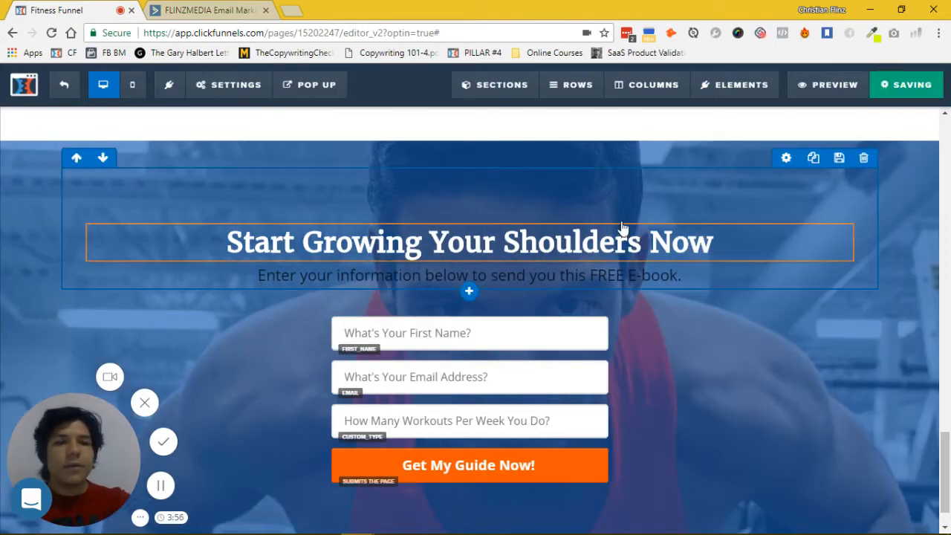
- Switch to ActiveCampaign and create an inline form named "Super Workouts for Shoulders" that subscribes contacts to the Super Workouts for shoulders list
left_click(189, 9)
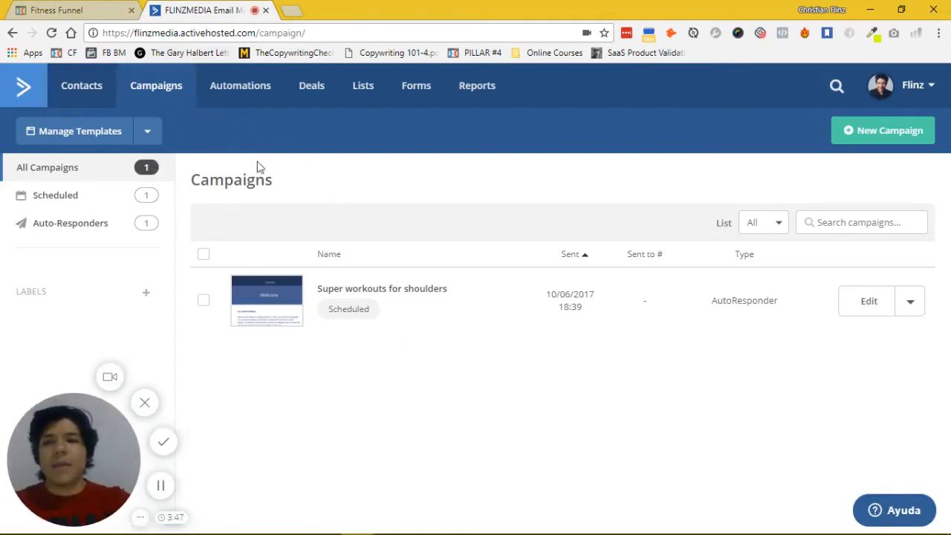
left_click(414, 100)
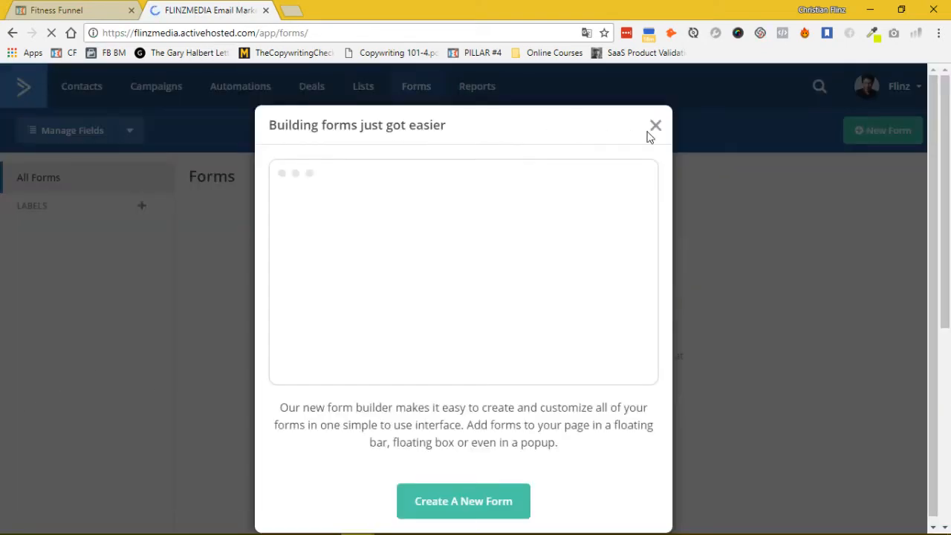
left_click(656, 128)
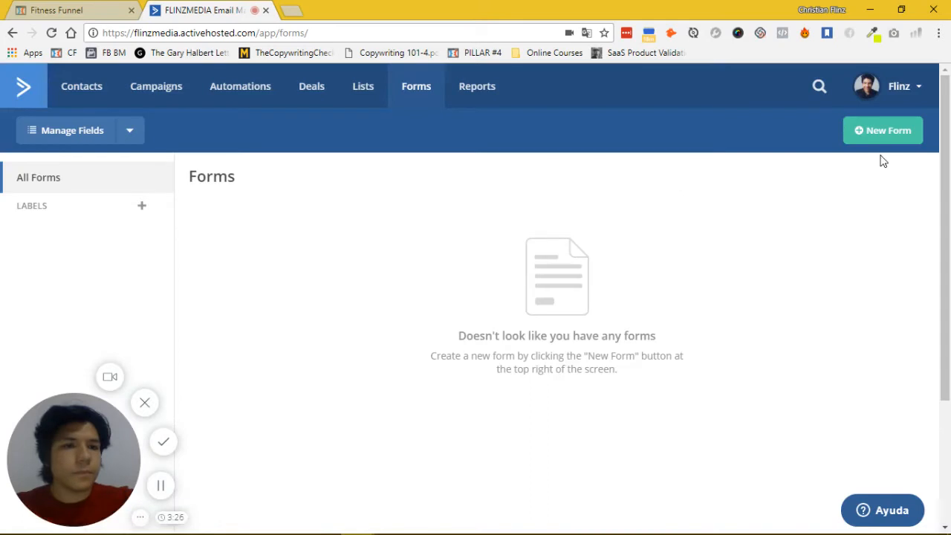
left_click(888, 132)
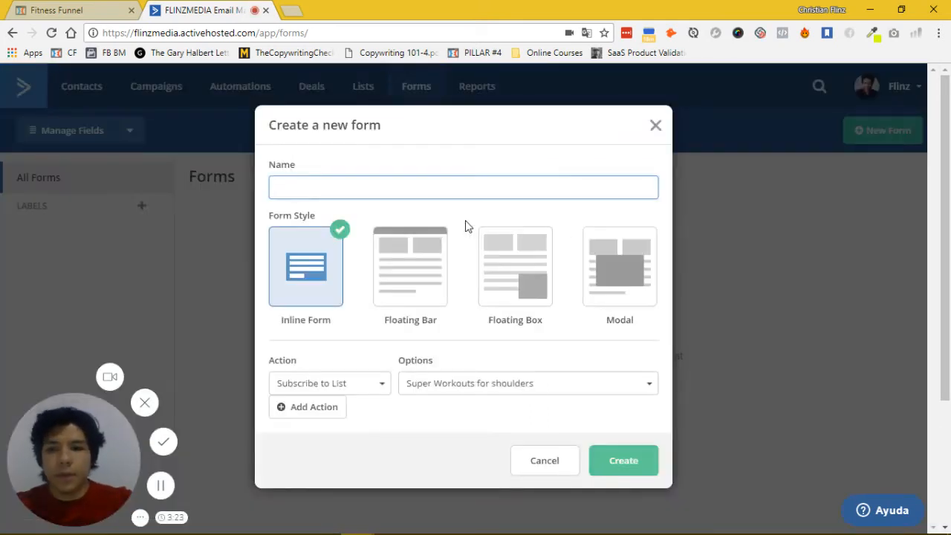
type("Super Workouts for Shoulders")
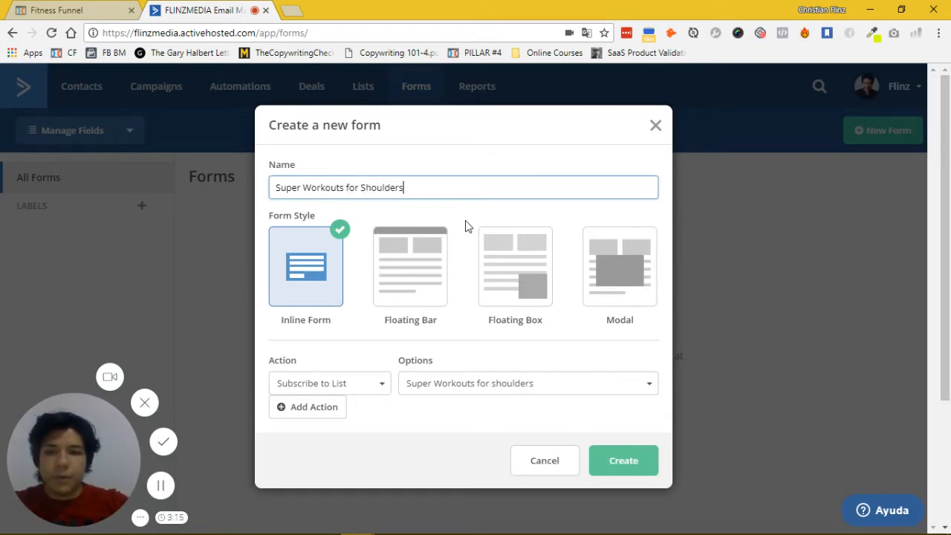
left_click(307, 280)
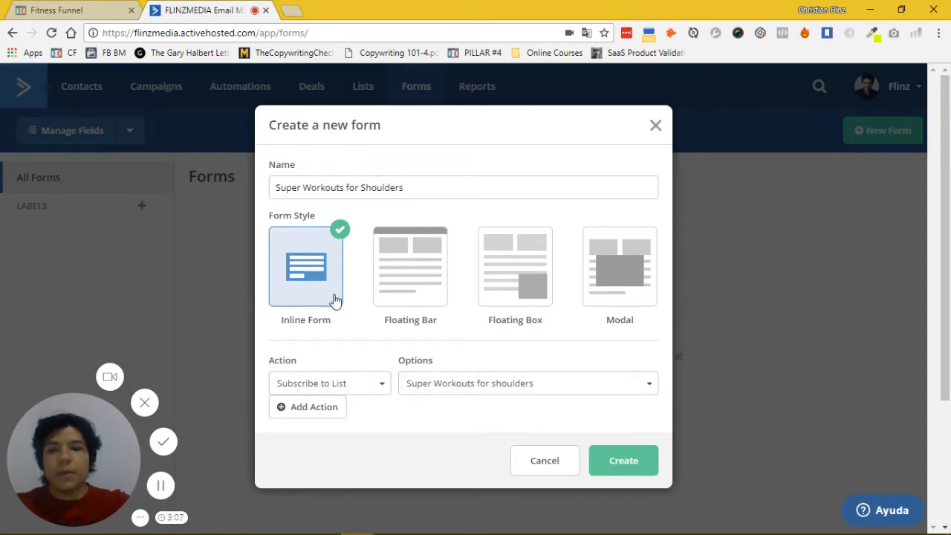
left_click(603, 456)
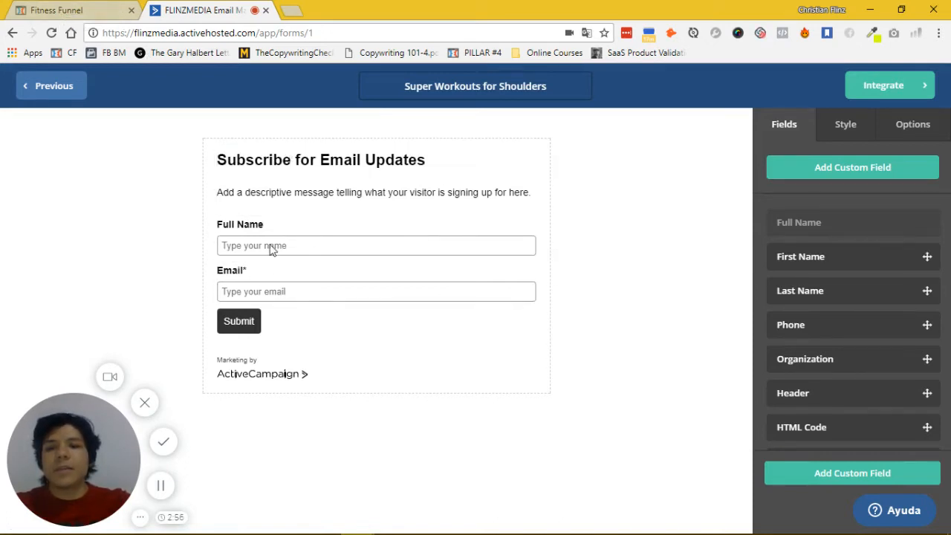
- Check the custom workouts field in ClickFunnels and replace the Full Name field with First Name in the ActiveCampaign form
left_click(95, 11)
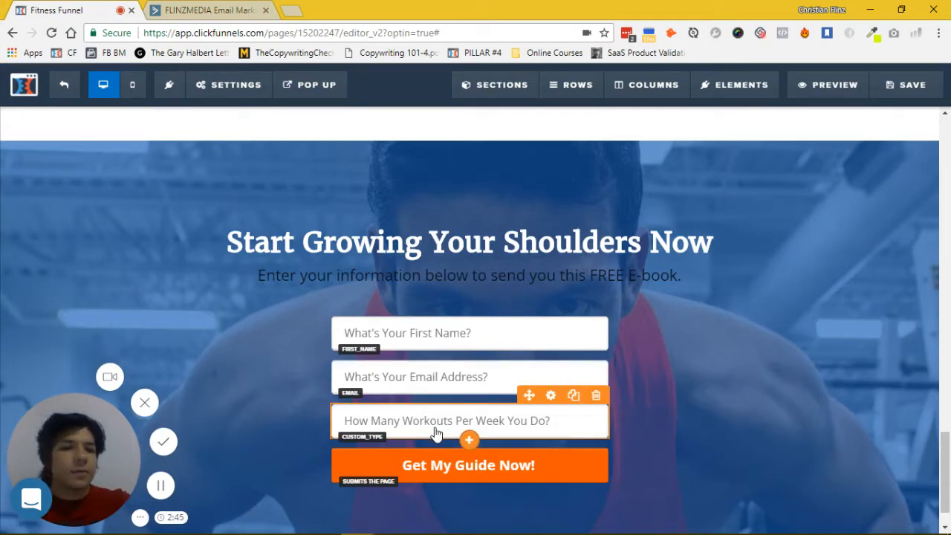
left_click(437, 433)
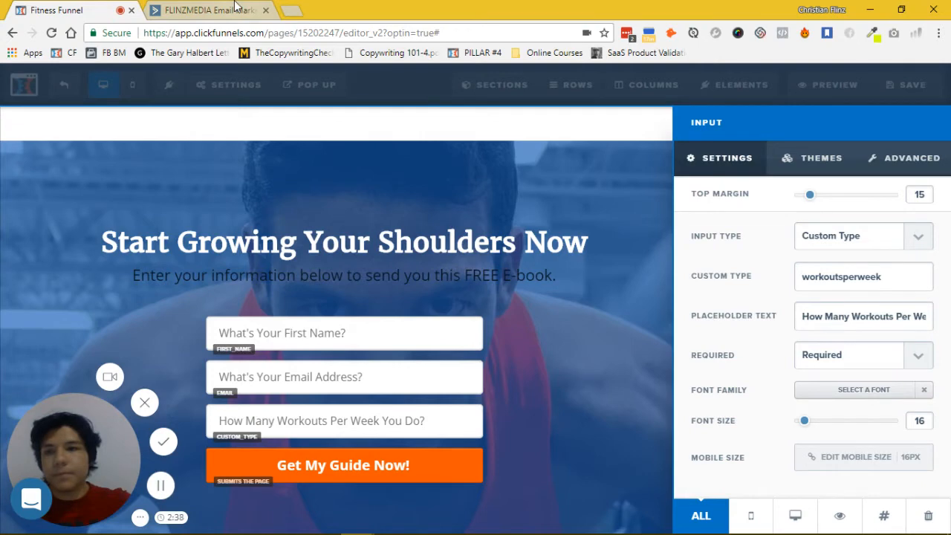
left_click(238, 10)
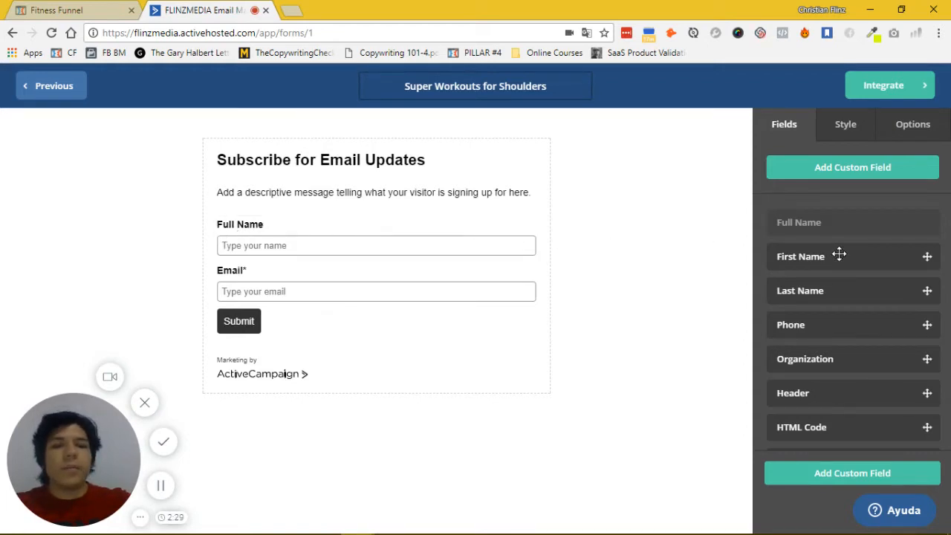
left_click_drag(834, 256, 295, 234)
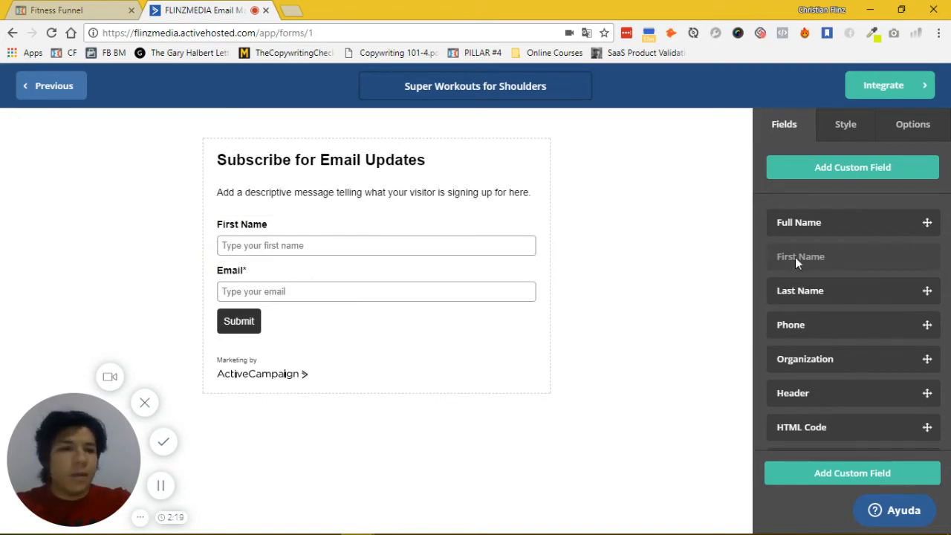
- Create a text input custom field named "Workouts per week" and place it below the form's Email field
left_click(860, 170)
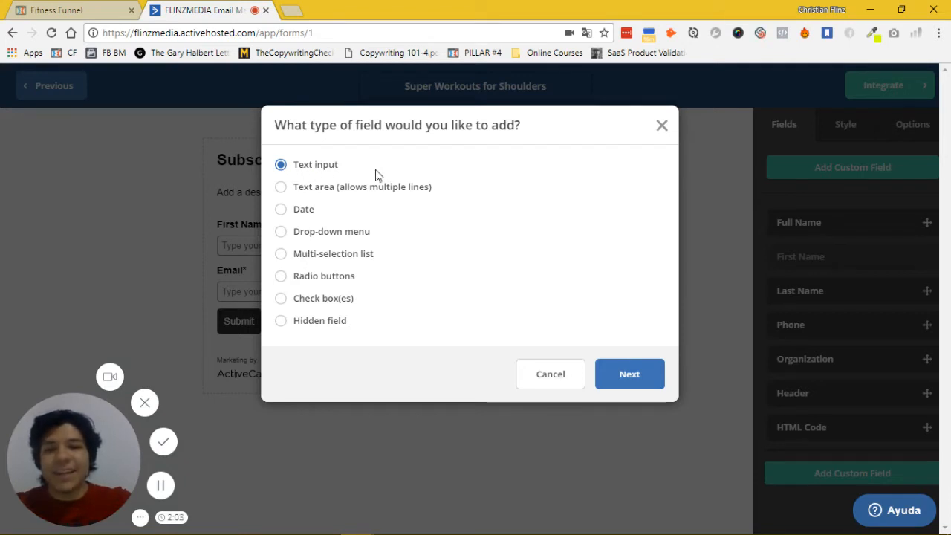
left_click(629, 376)
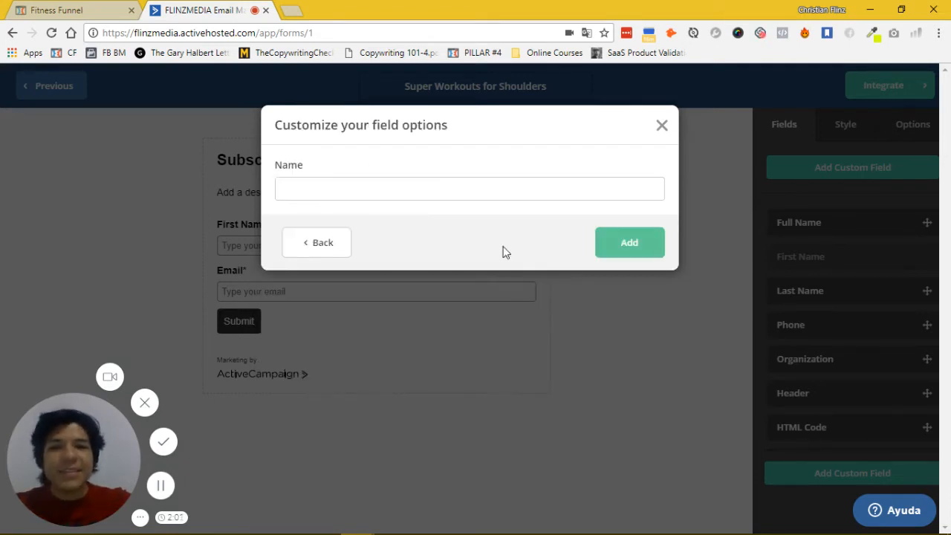
left_click(511, 192)
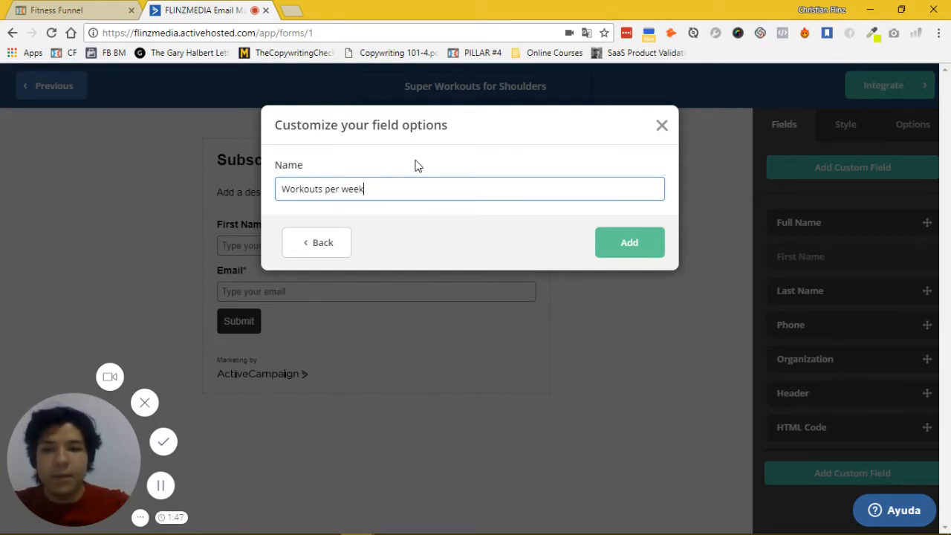
left_click(638, 251)
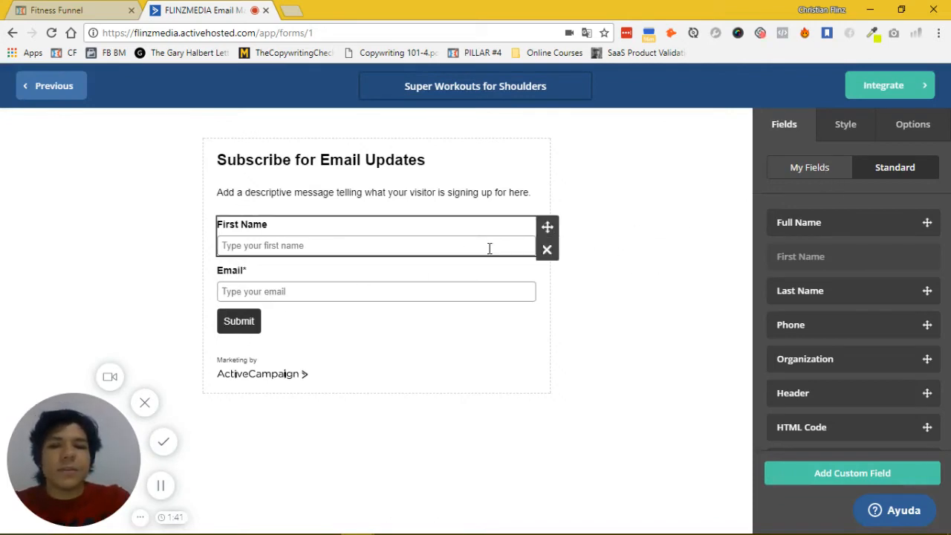
left_click(822, 169)
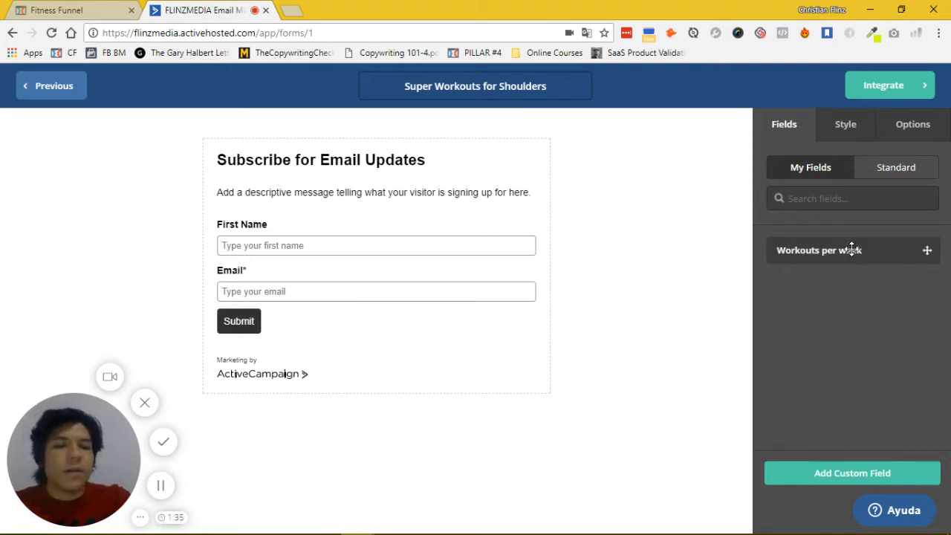
left_click_drag(852, 250, 382, 307)
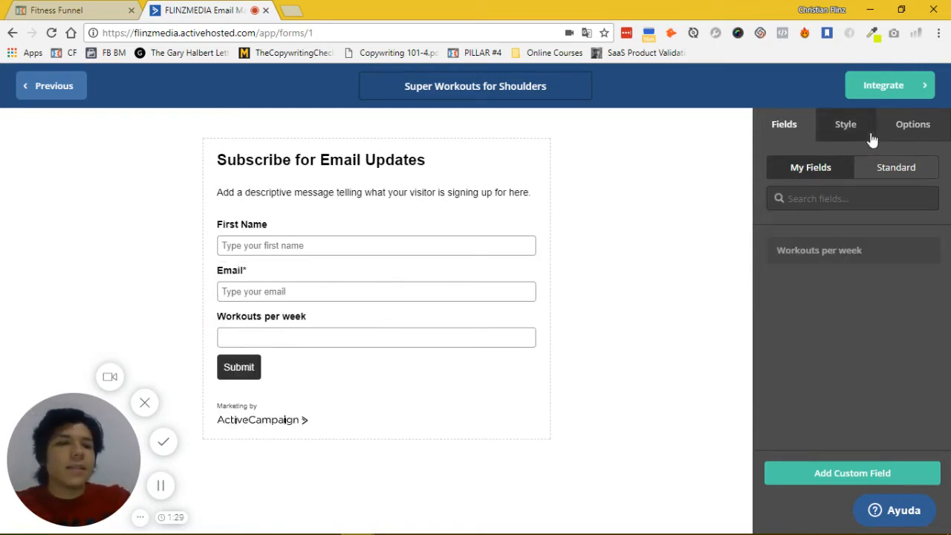
- Open the form's integration options and find the opening <form> tag in the Full Embed code
left_click(896, 88)
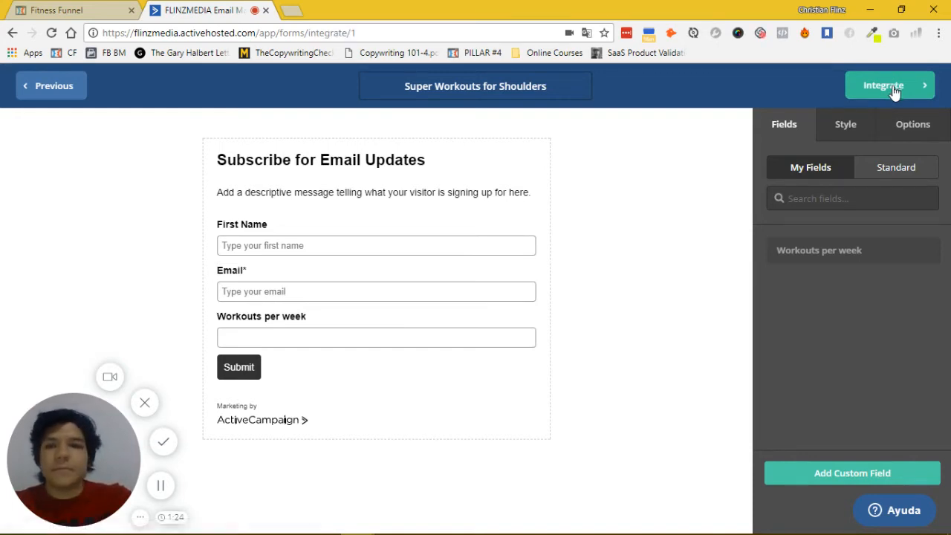
scroll(208, 252, "down", 1)
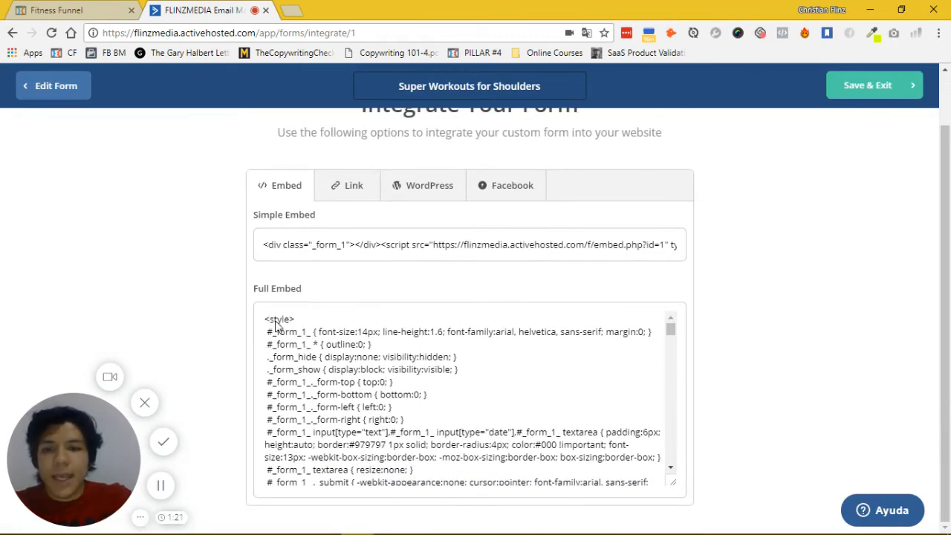
scroll(303, 334, "down", 1)
scroll(303, 336, "down", 2)
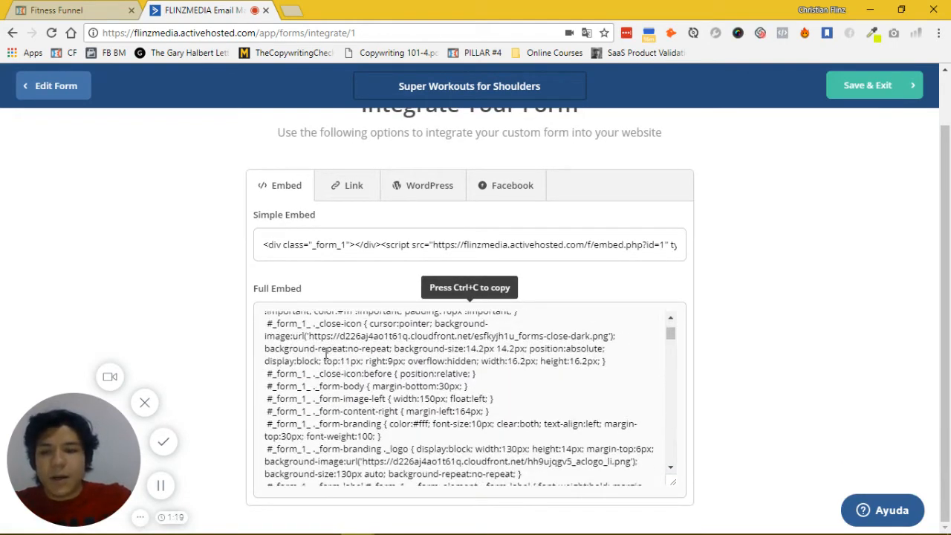
scroll(334, 363, "down", 8)
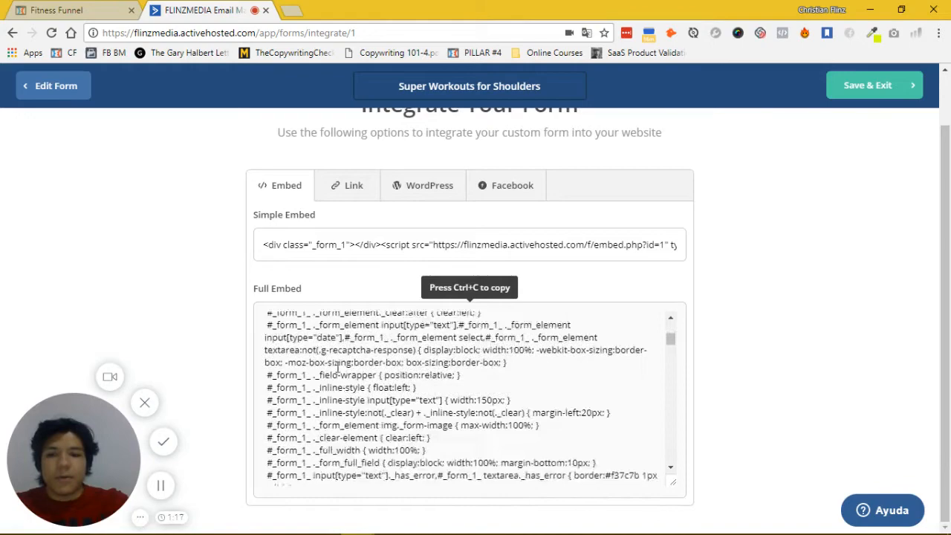
scroll(338, 368, "down", 8)
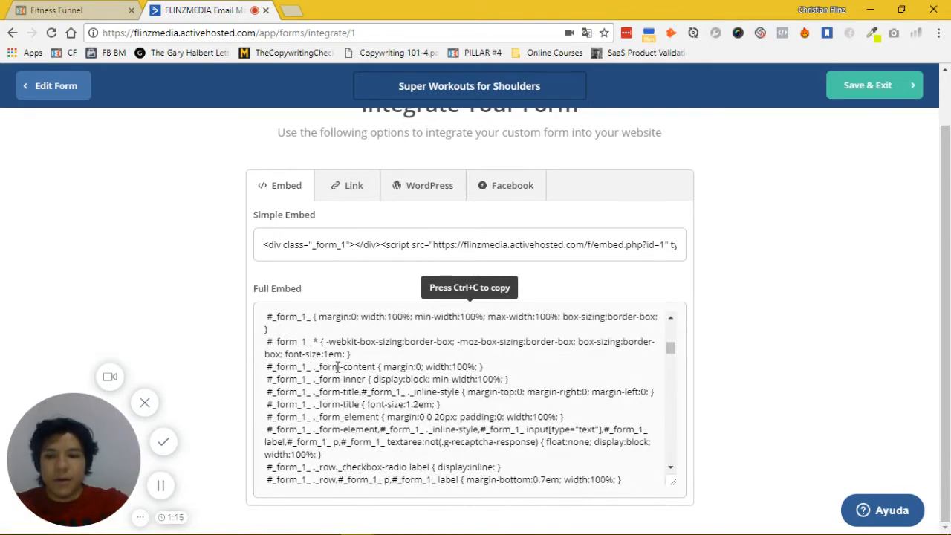
scroll(338, 368, "down", 8)
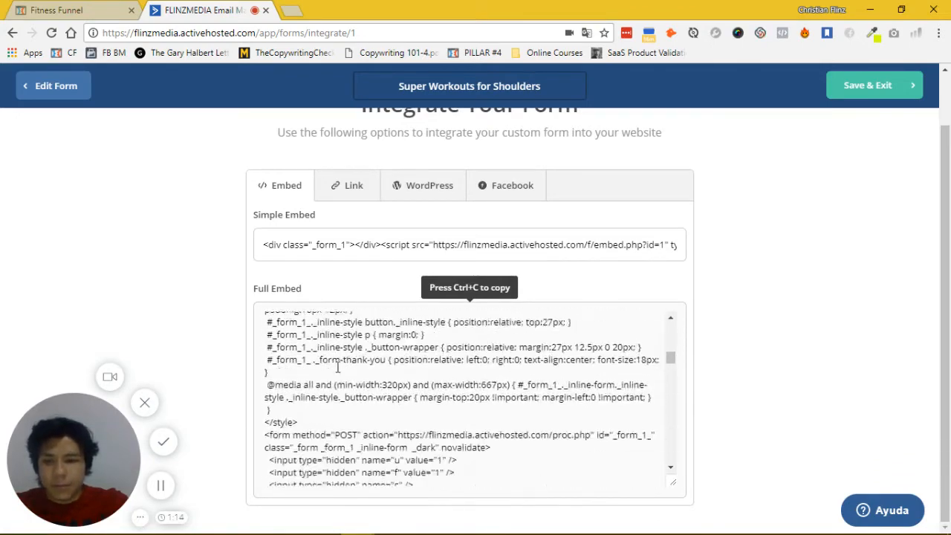
scroll(338, 367, "down", 2)
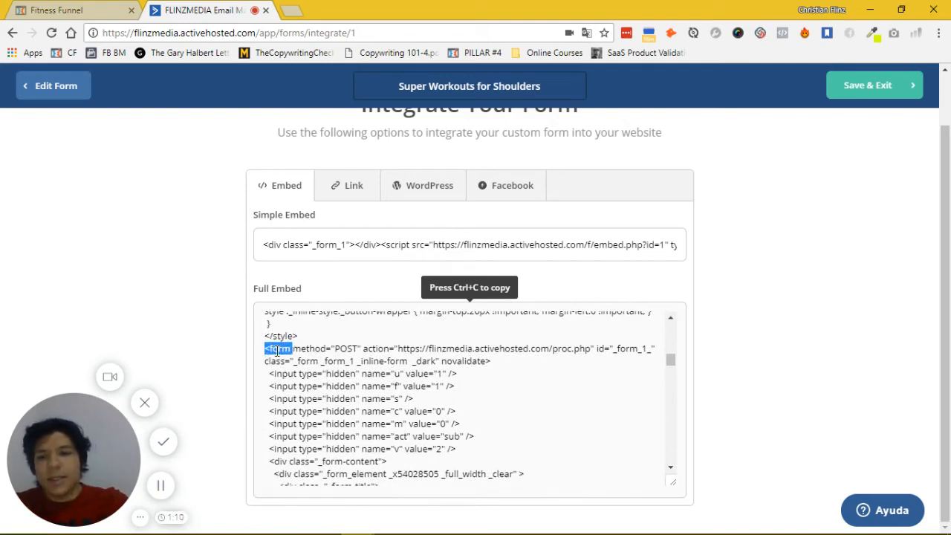
- Try to copy the Full Embed code from the opening <form> tag to the closing </form> tag
mouse_move(291, 347)
left_mouse_down()
mouse_move(344, 348)
mouse_move(267, 360)
mouse_move(267, 349)
mouse_move(314, 374)
mouse_move(314, 384)
mouse_move(362, 381)
mouse_move(363, 355)
mouse_move(342, 354)
mouse_move(357, 363)
mouse_move(293, 360)
left_mouse_up()
left_click(266, 349)
scroll(314, 379, "down", 5)
scroll(362, 375, "down", 10)
scroll(363, 355, "up", 4)
scroll(342, 354, "down", 2)
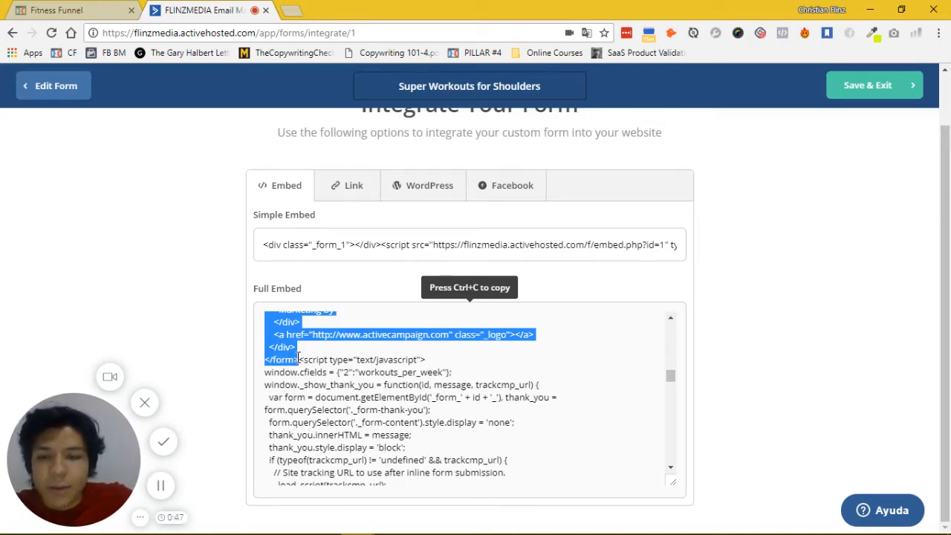
key("ctrl+a")
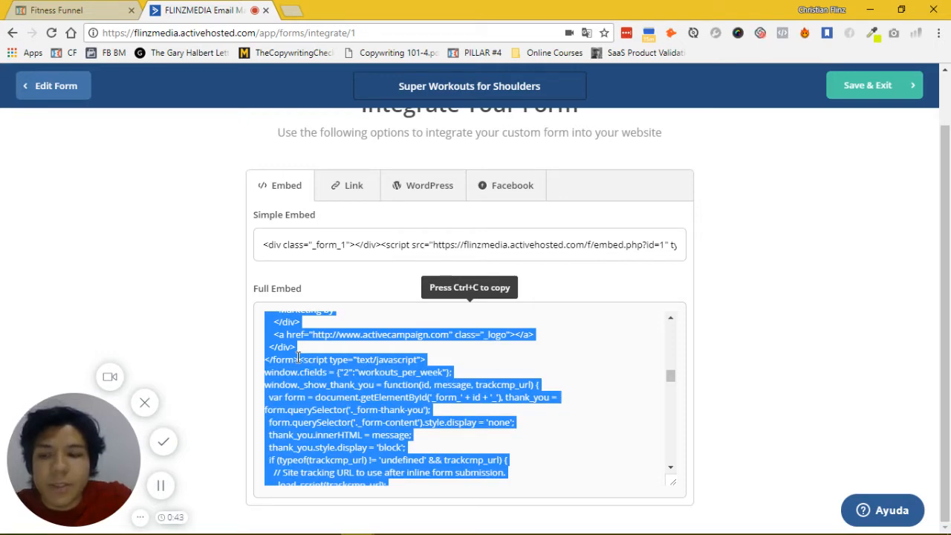
scroll(393, 330, "down", 2)
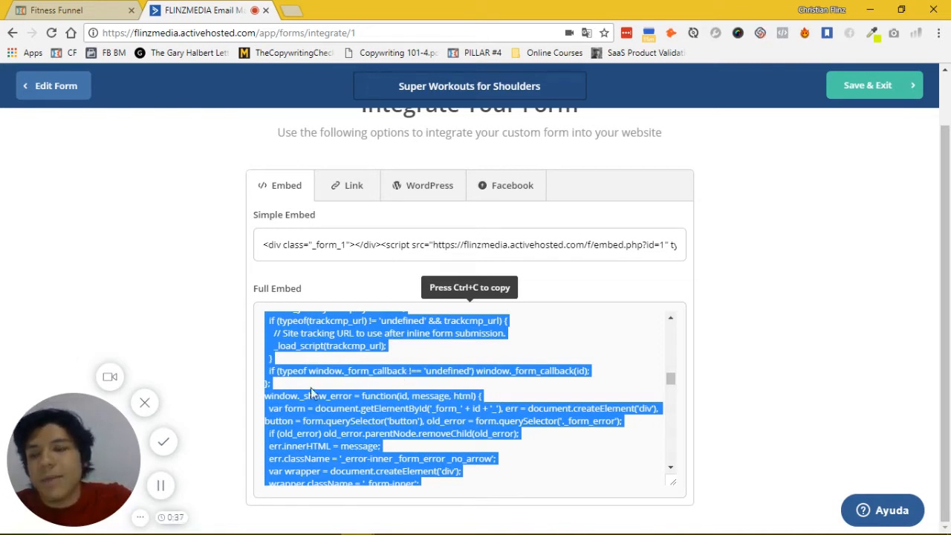
key("ctrl+c")
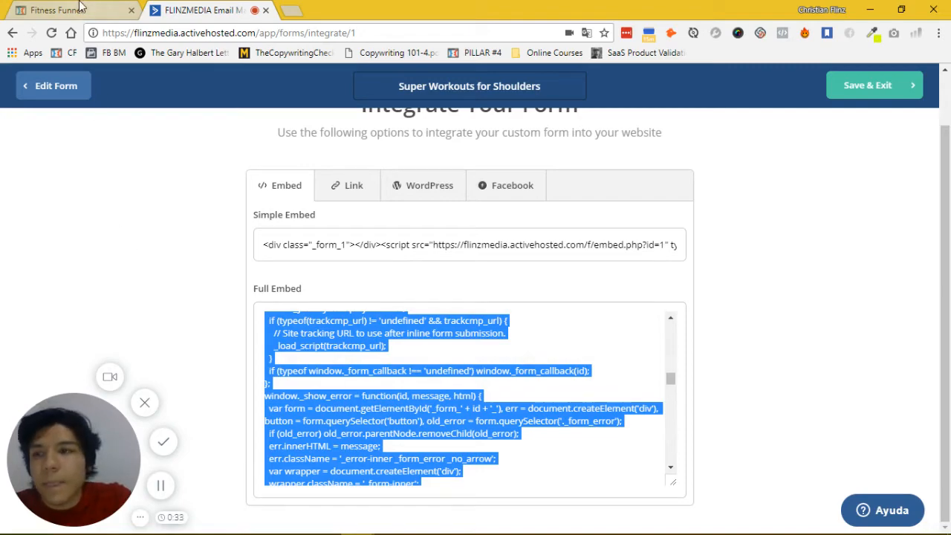
- Reselect the Full Embed code from the <form> tag through </form>, leaving out styles and script, and copy it
left_click(140, 203)
scroll(295, 327, "up", 5)
scroll(295, 327, "up", 10)
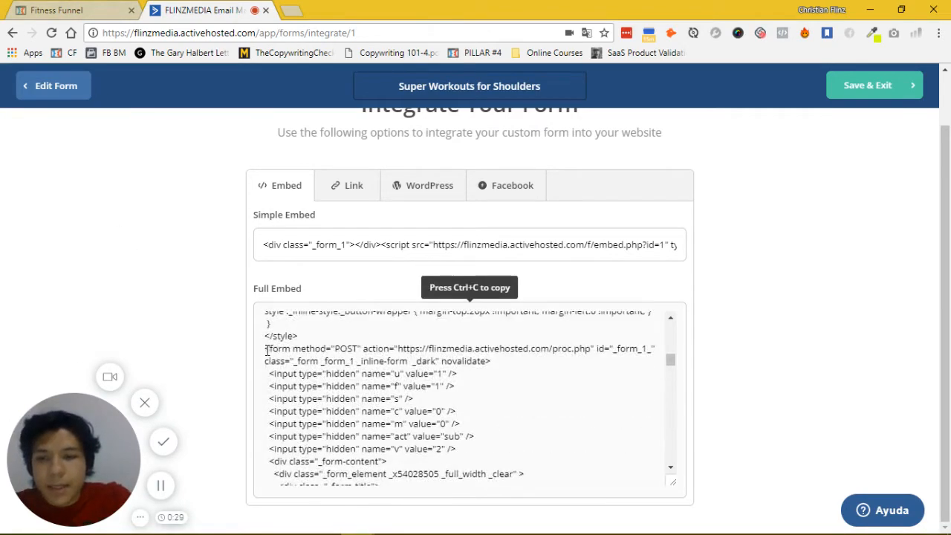
left_click_drag(266, 347, 300, 361)
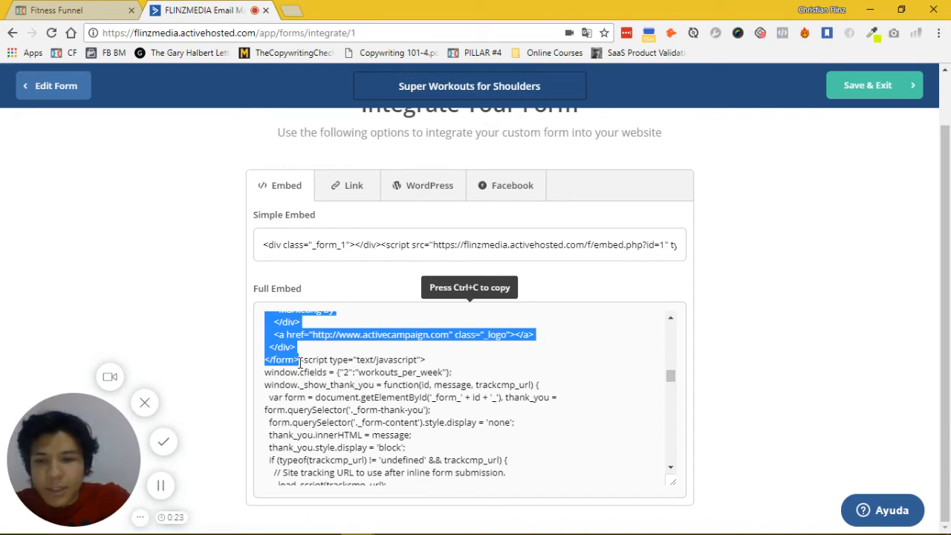
key("ctrl+a")
key("ctrl+c")
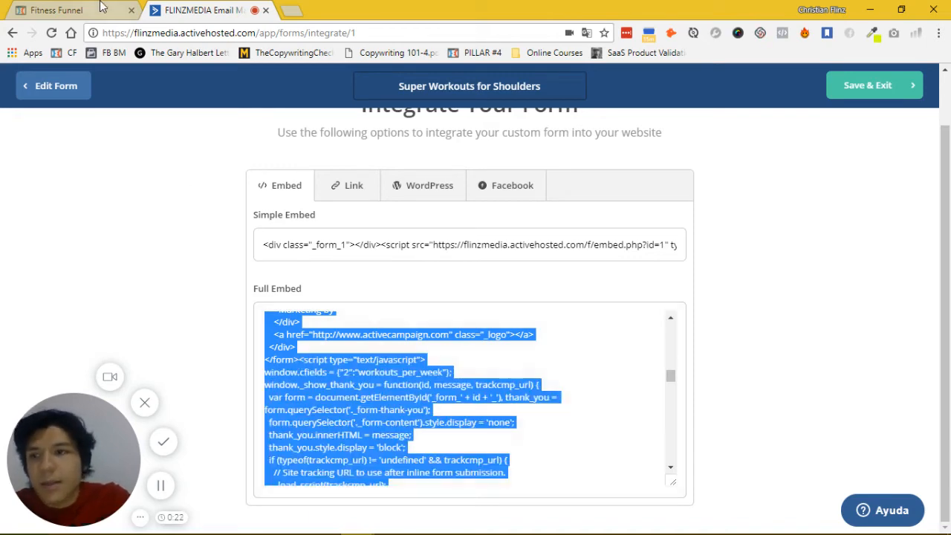
- Switch to ClickFunnels, open the page's email integration settings and remove the existing integration
left_click(102, 7)
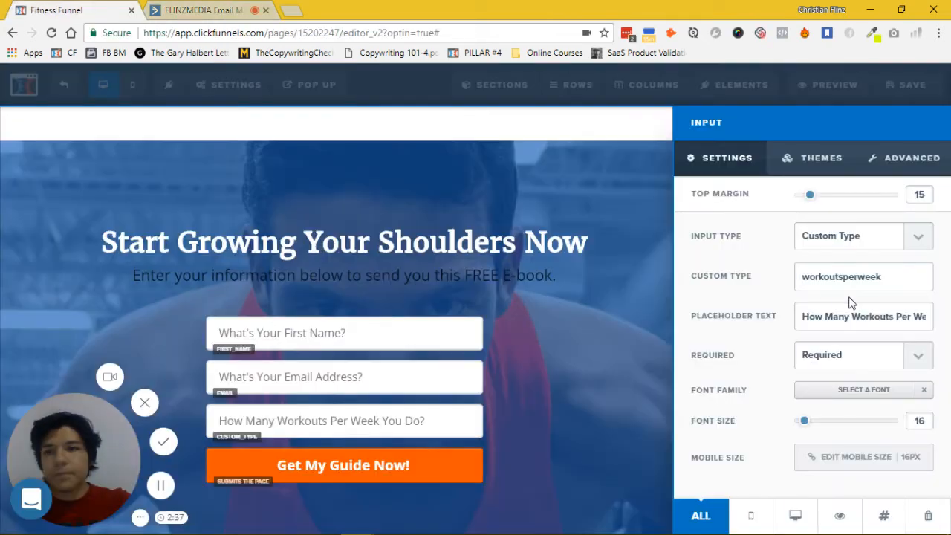
left_click(220, 85)
left_click(236, 122)
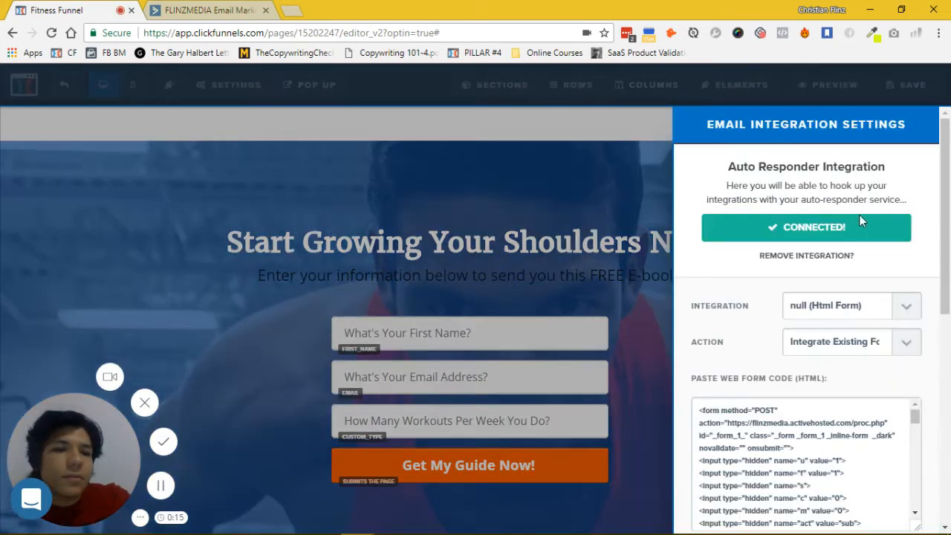
left_click(807, 256)
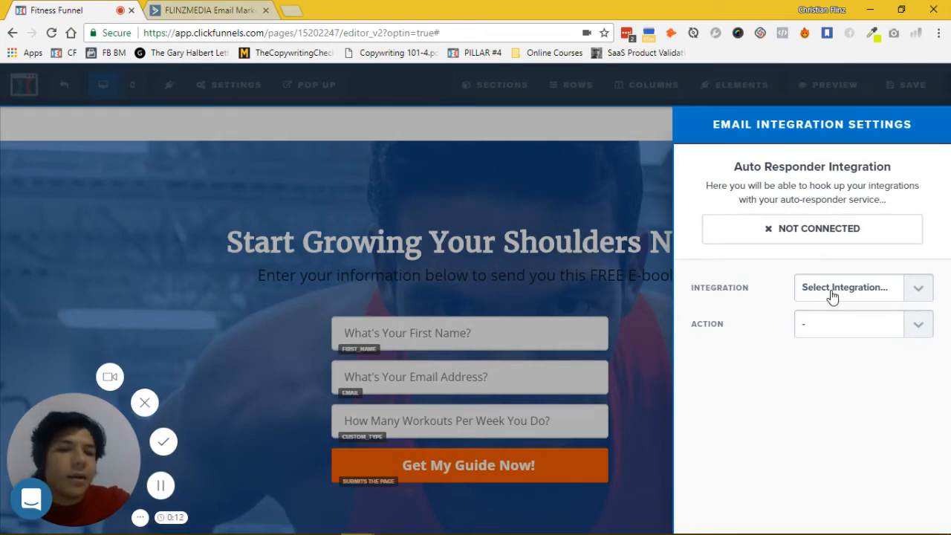
- Set the integration to null (Html Form) with the action Integrate Existing Form (Add HTML Below)
left_click(831, 295)
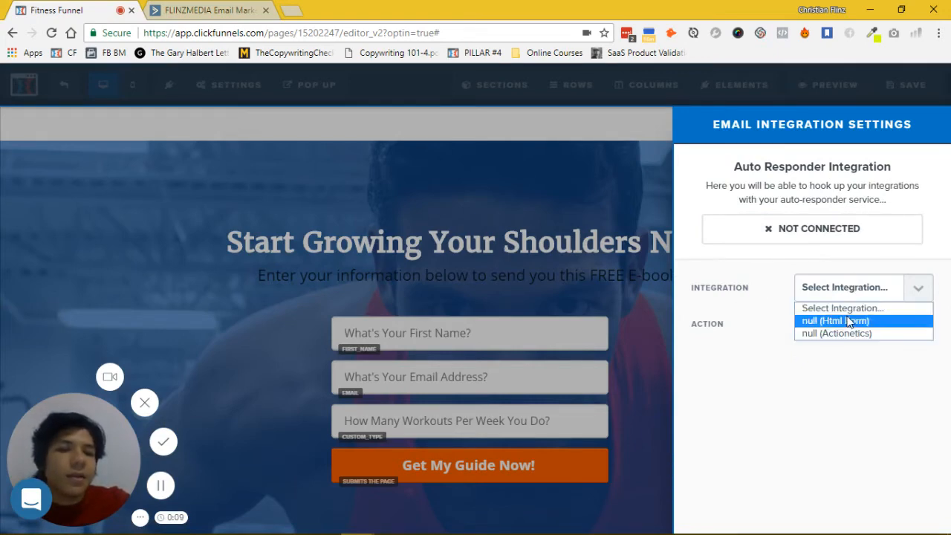
left_click(847, 321)
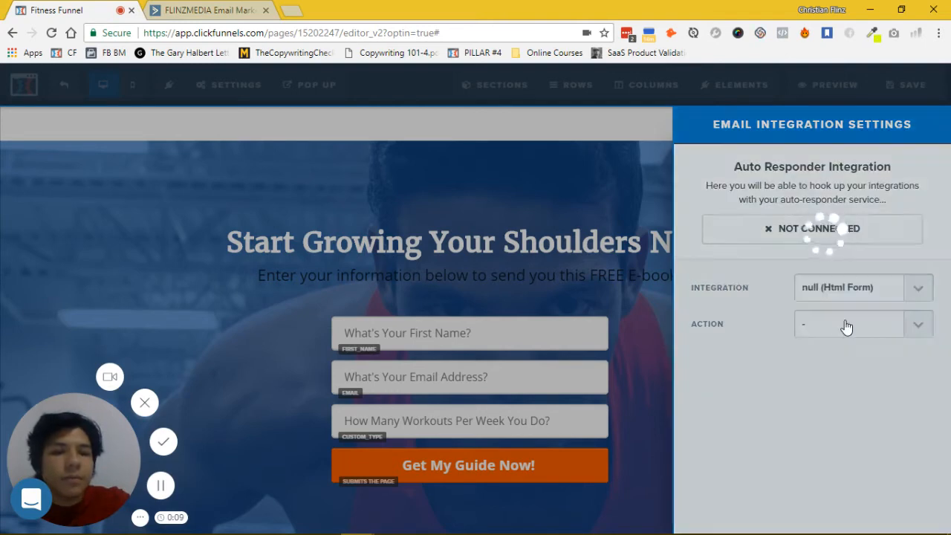
left_click(845, 325)
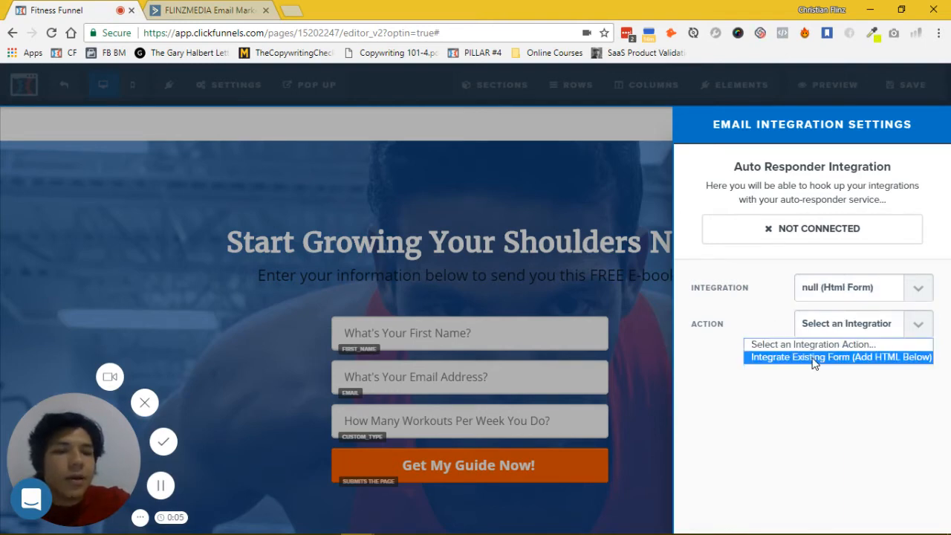
left_click(812, 357)
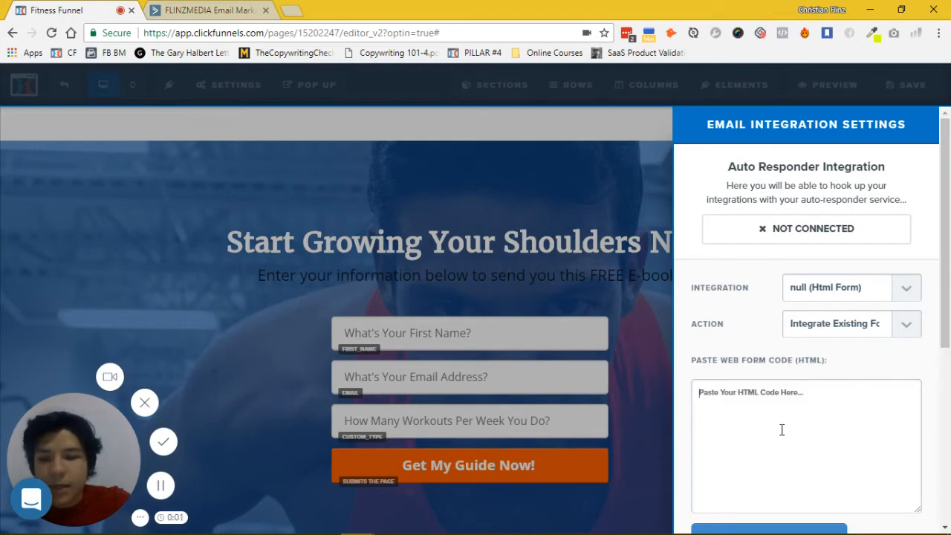
- Paste the copied form HTML as the web form code, then parse and save the web form
key("ctrl+v")
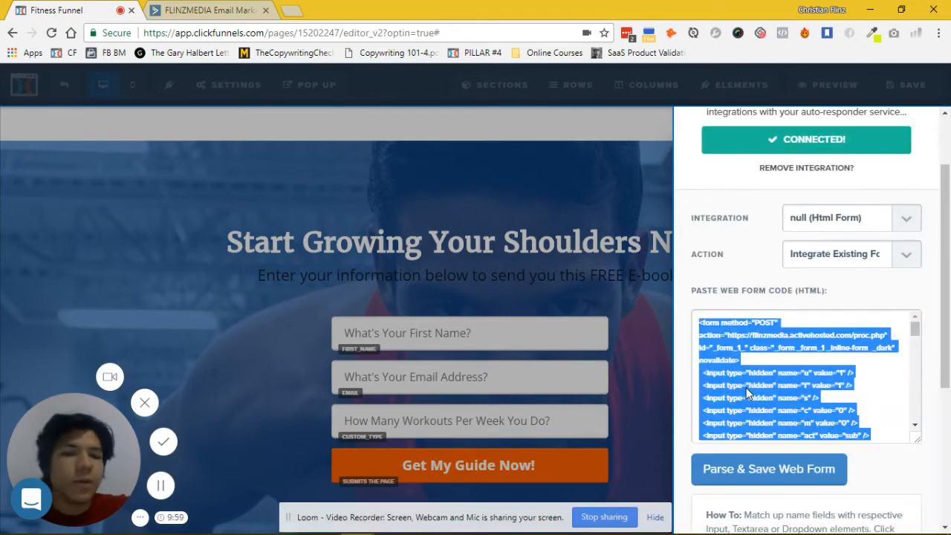
scroll(778, 394, "down", 1)
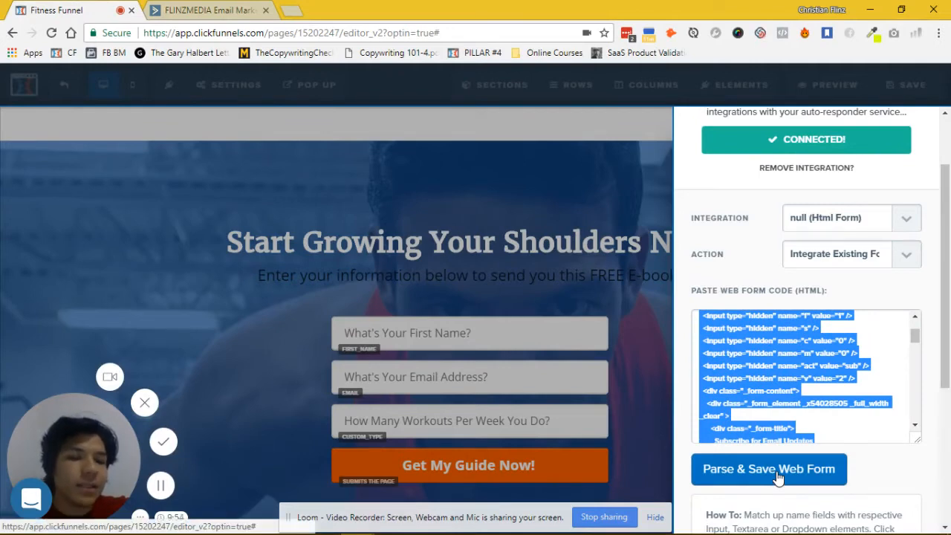
left_click(778, 478)
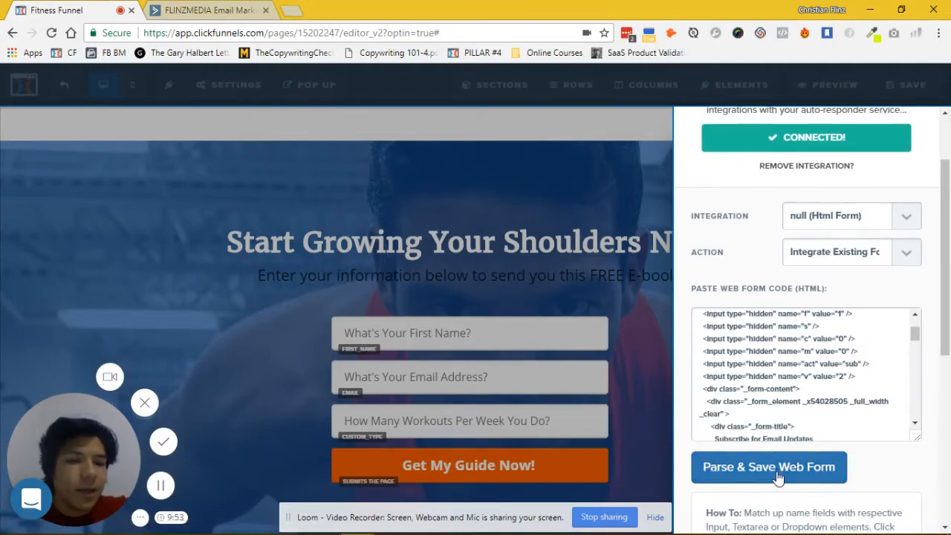
- Match the web form fields: firstname to first_name, email to email and field[2] to workoutsperweek
scroll(768, 421, "down", 2)
scroll(758, 401, "down", 1)
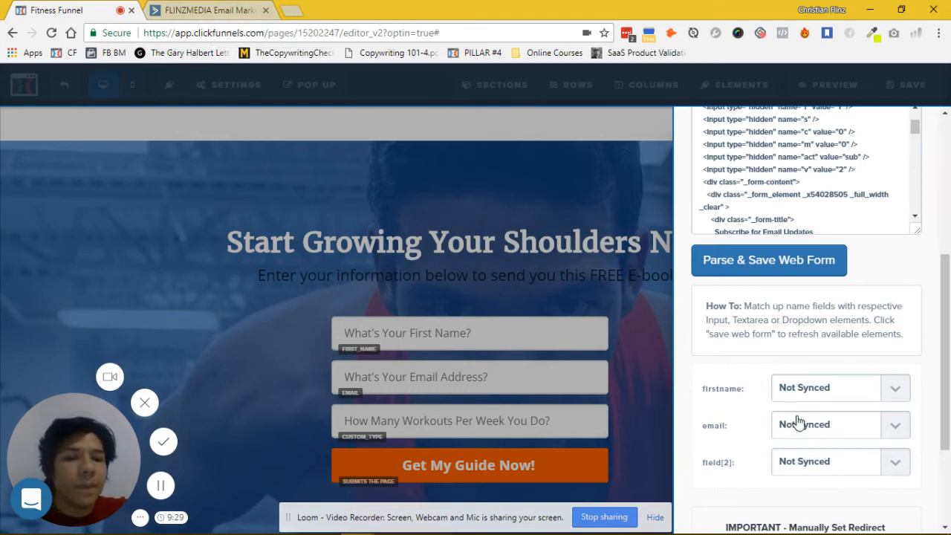
left_click(802, 396)
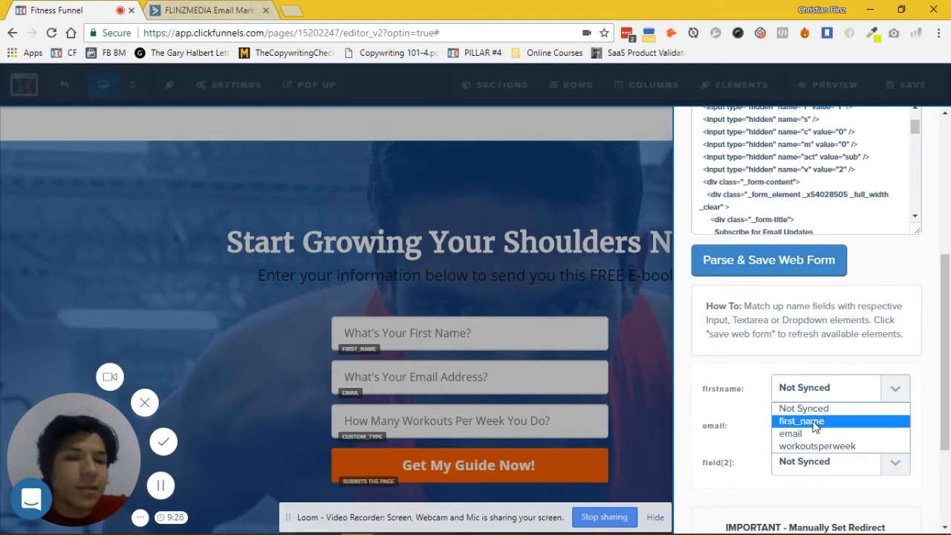
left_click(813, 422)
left_click(806, 425)
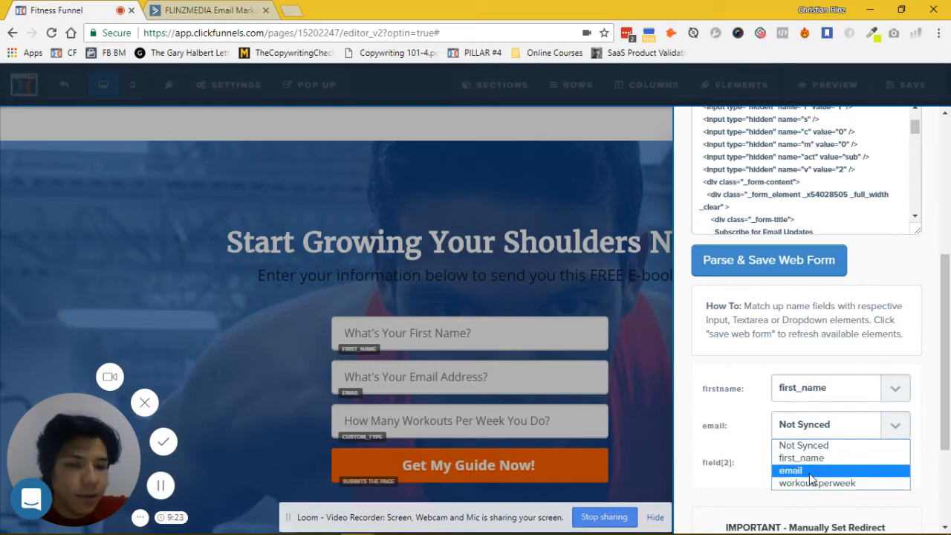
left_click(812, 478)
left_click(810, 466)
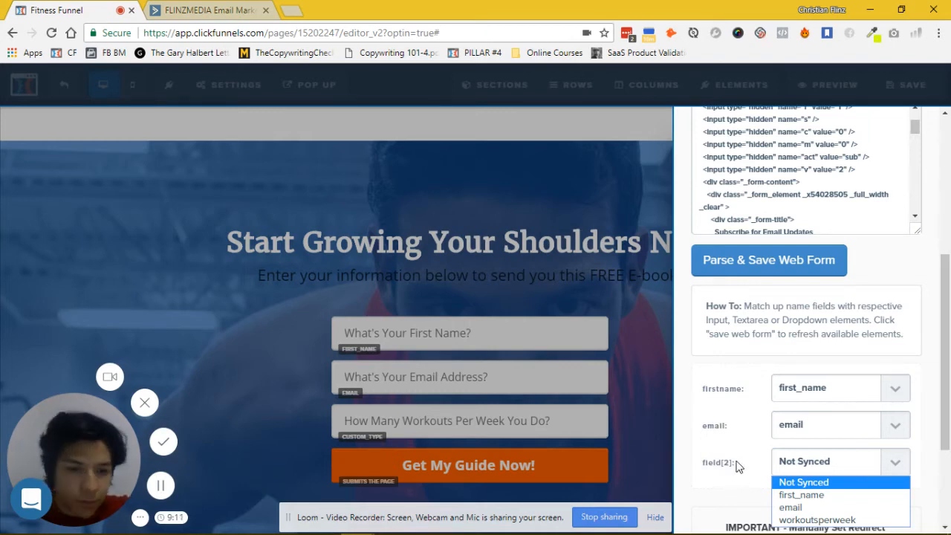
left_click(736, 468)
scroll(738, 461, "down", 1)
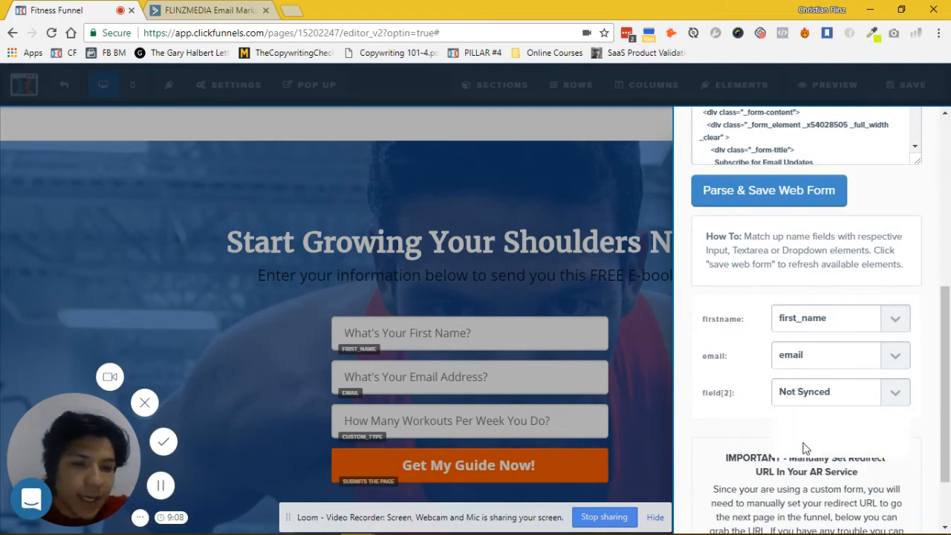
left_click(825, 391)
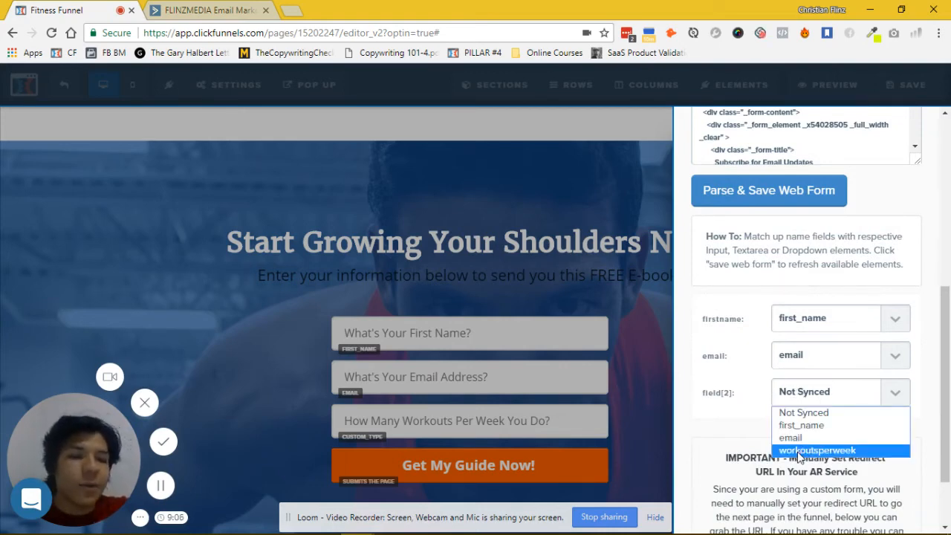
left_click(799, 451)
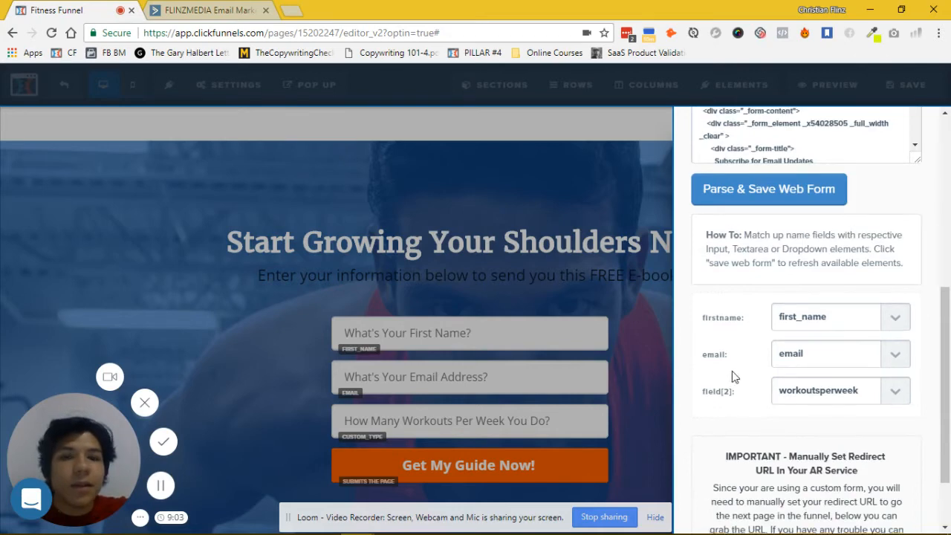
- Copy the redirect URL for the next funnel page and switch back to ActiveCampaign
scroll(745, 370, "down", 1)
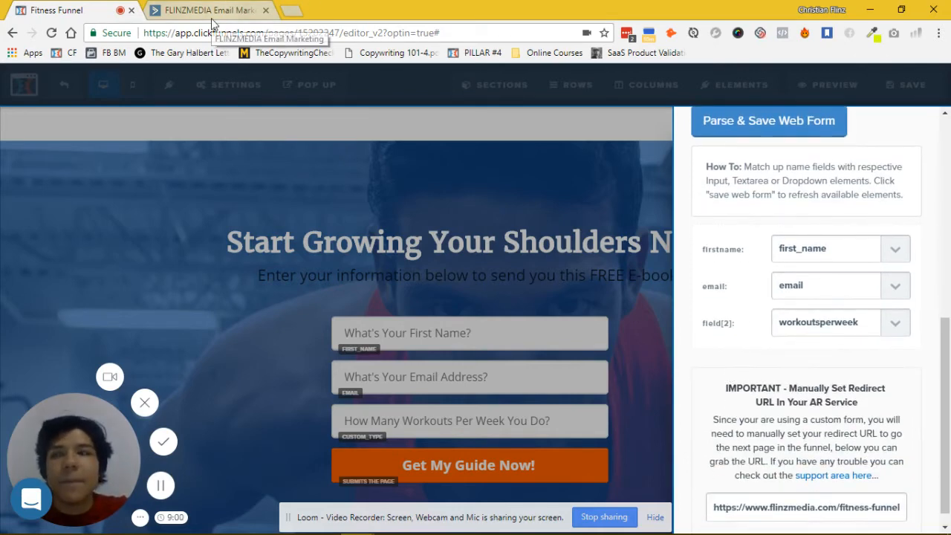
scroll(747, 316, "down", 1)
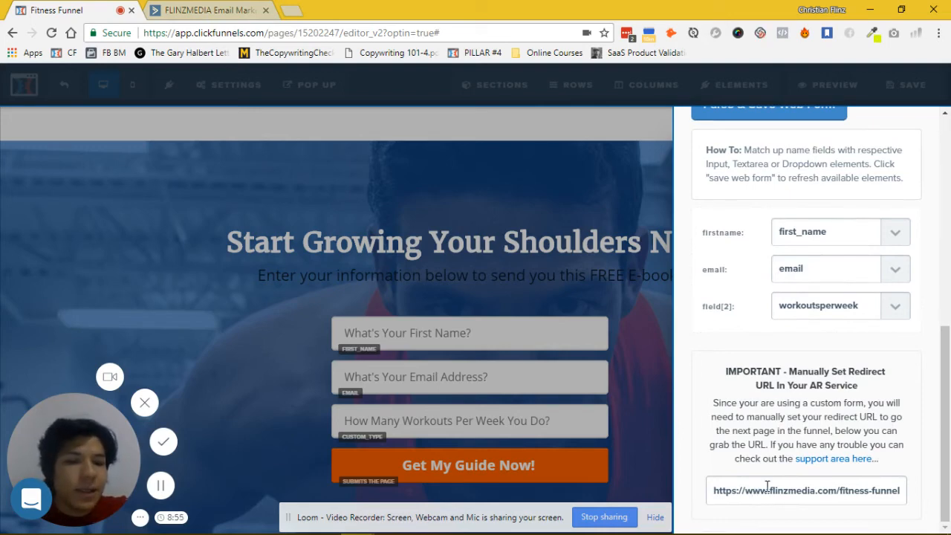
left_click(767, 485)
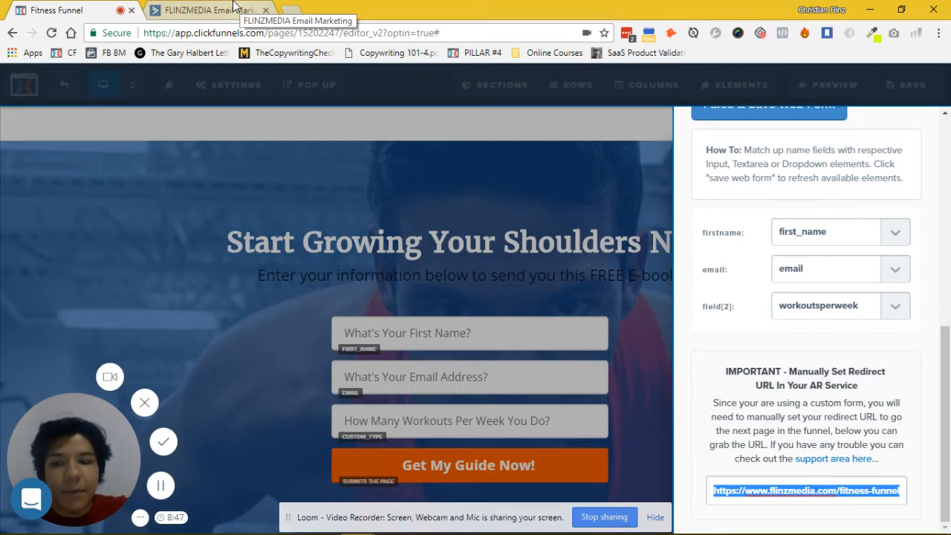
left_click(233, 7)
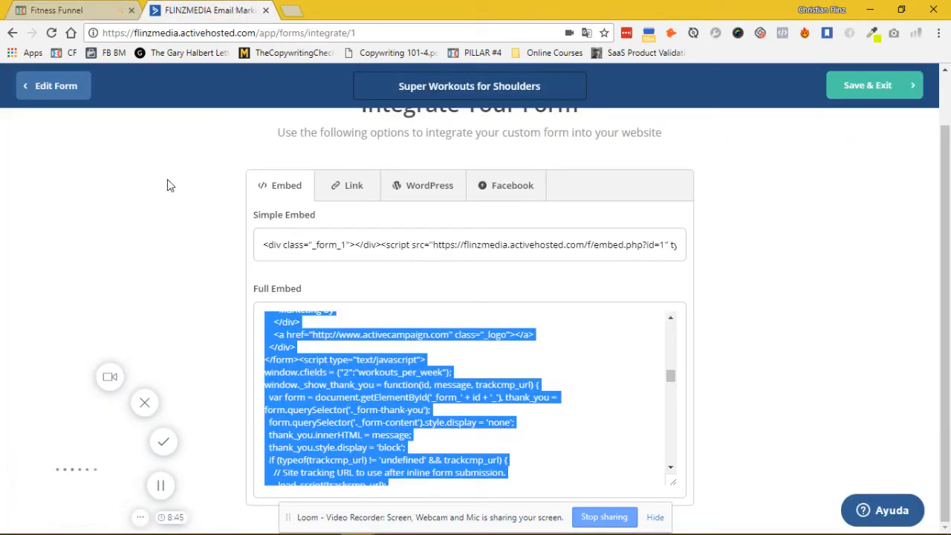
- Return to editing the Super Workouts for Shoulders form and set its submit behaviour to Open URL with the copied redirect URL
left_click(48, 98)
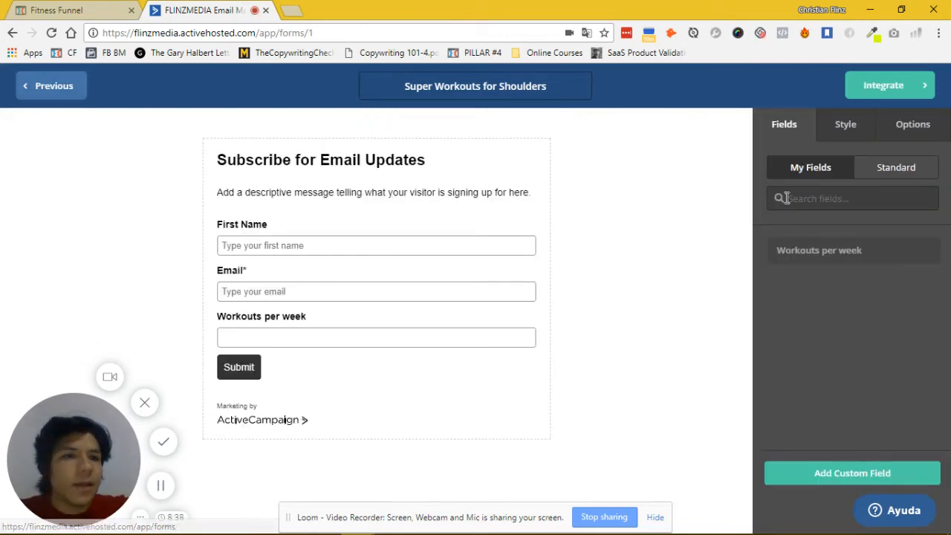
left_click(902, 126)
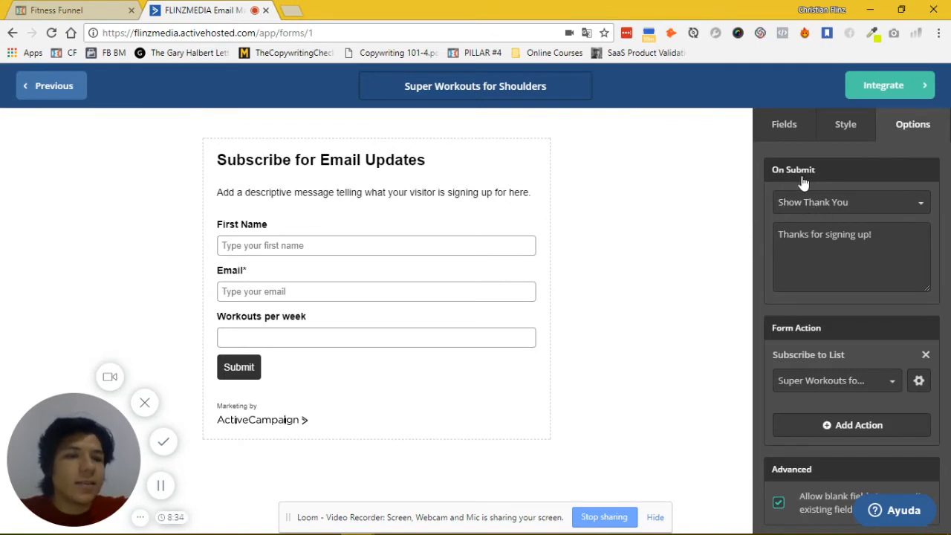
left_click(907, 206)
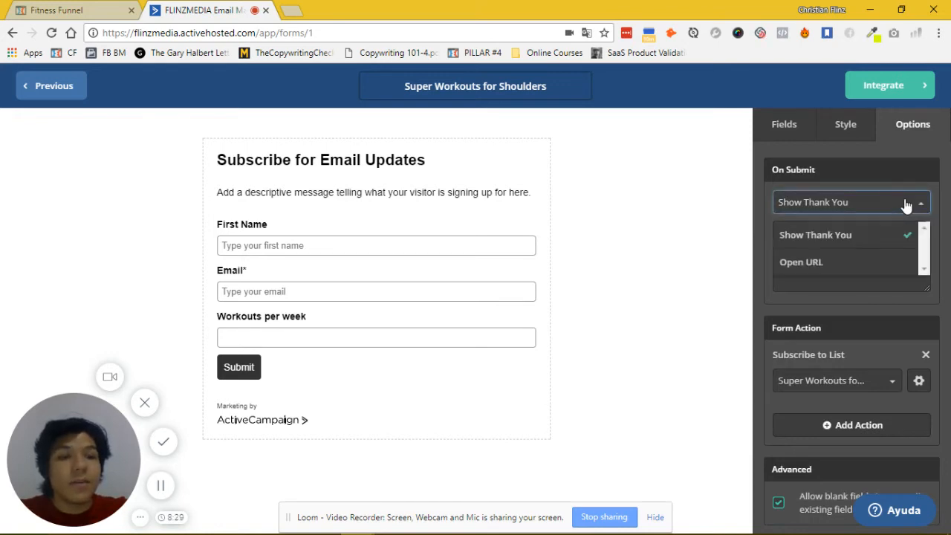
left_click(833, 267)
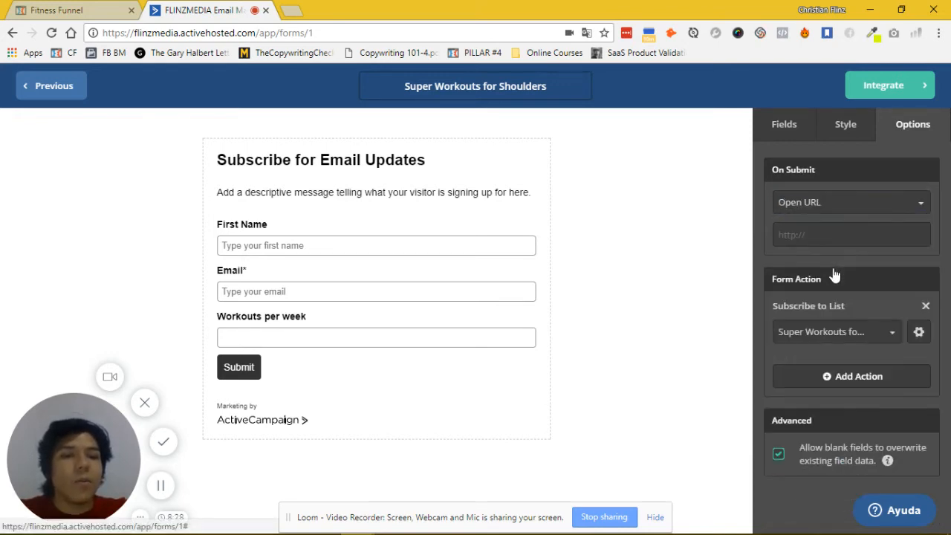
left_click(810, 237)
key("ctrl+v")
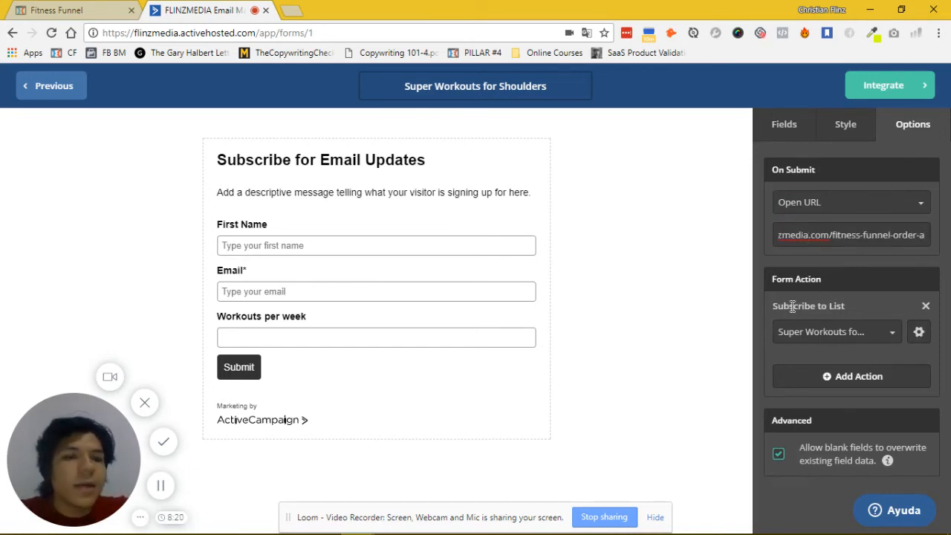
- Turn off Opt-in Confirmation for the Super Workouts for shoulders list subscription, then save and exit the form
left_click(834, 338)
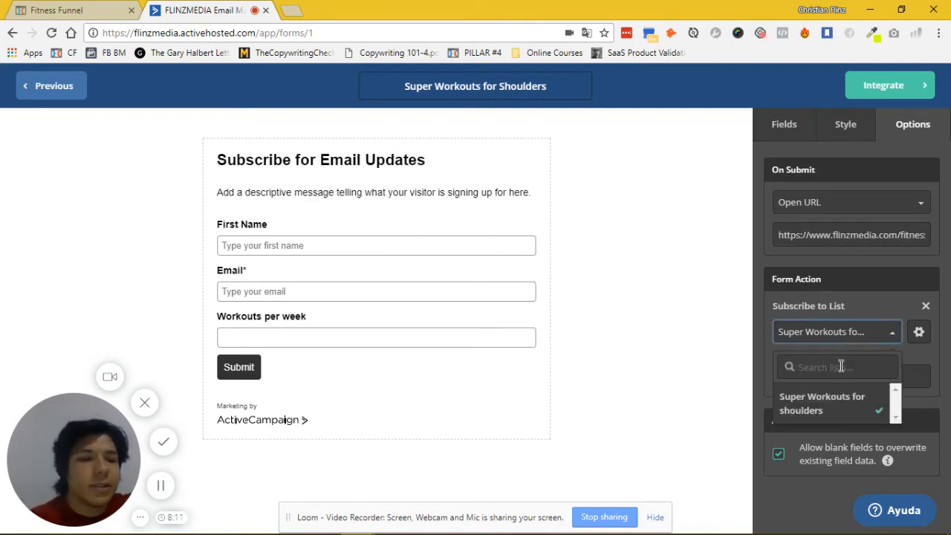
left_click(833, 413)
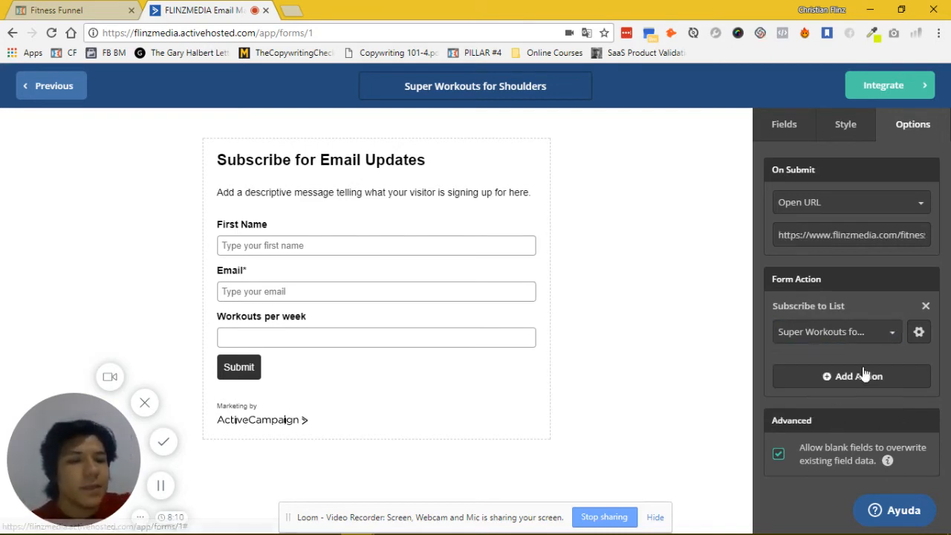
left_click(918, 335)
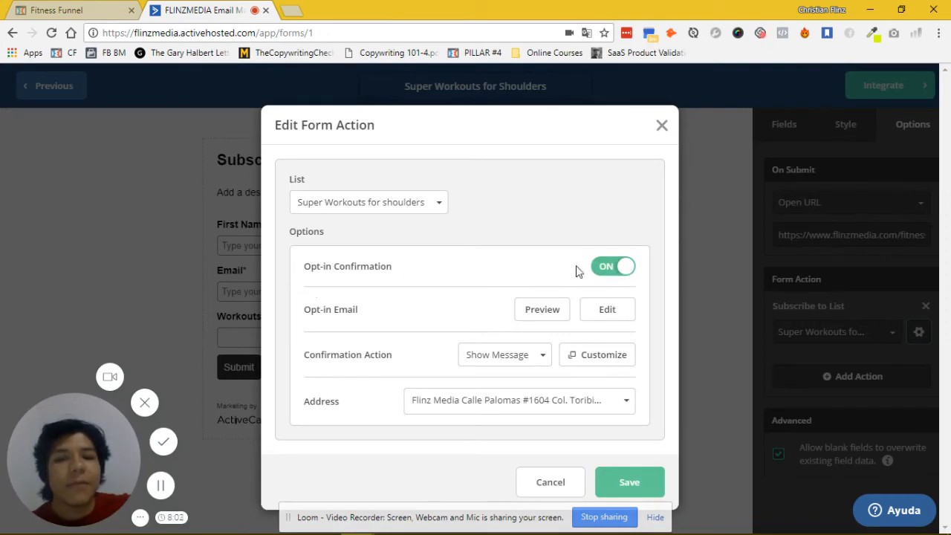
left_click(624, 274)
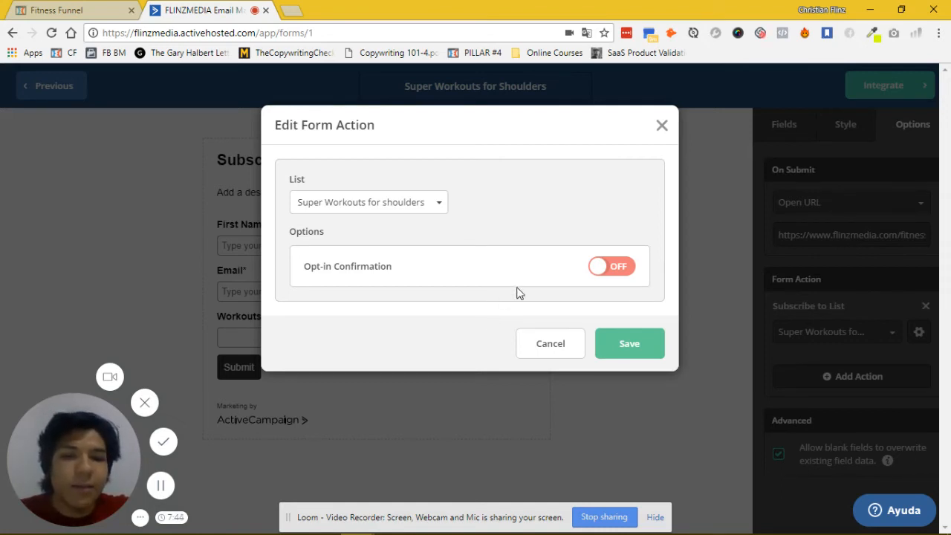
left_click(627, 343)
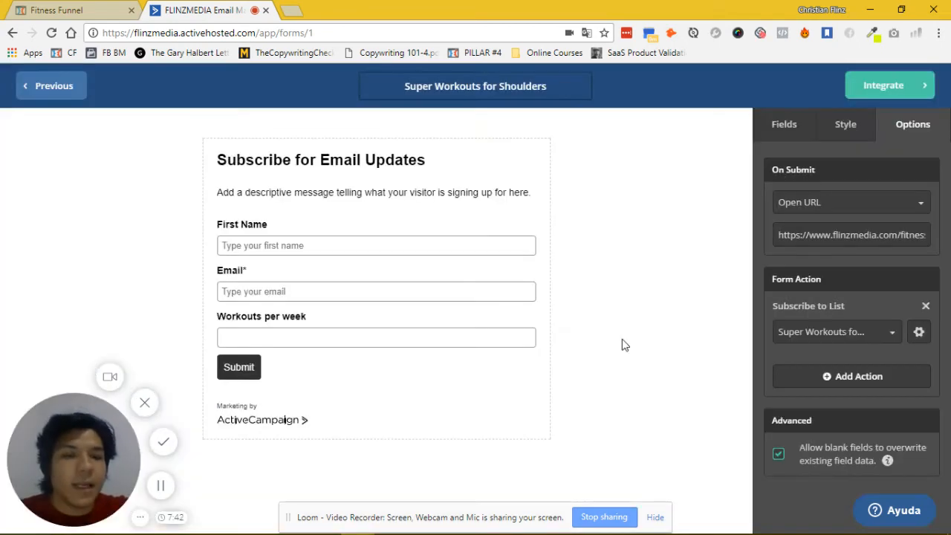
left_click(878, 81)
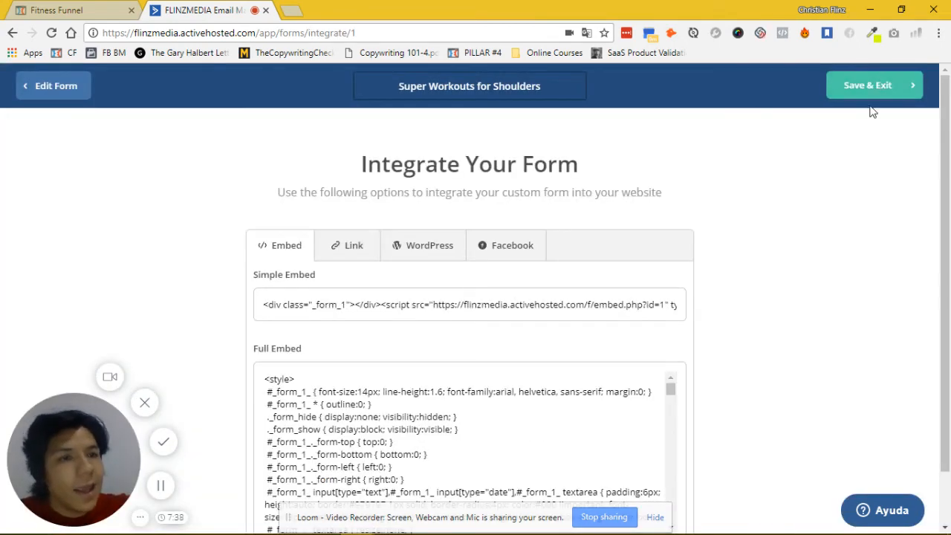
left_click(874, 88)
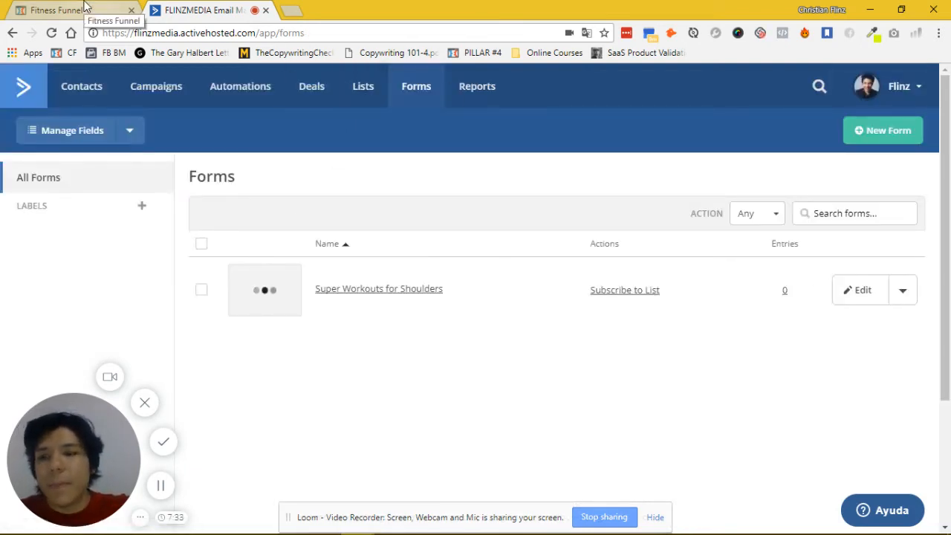
- Switch to the ClickFunnels page editor, close the integration settings, save the opt-in page and preview it
left_click(86, 6)
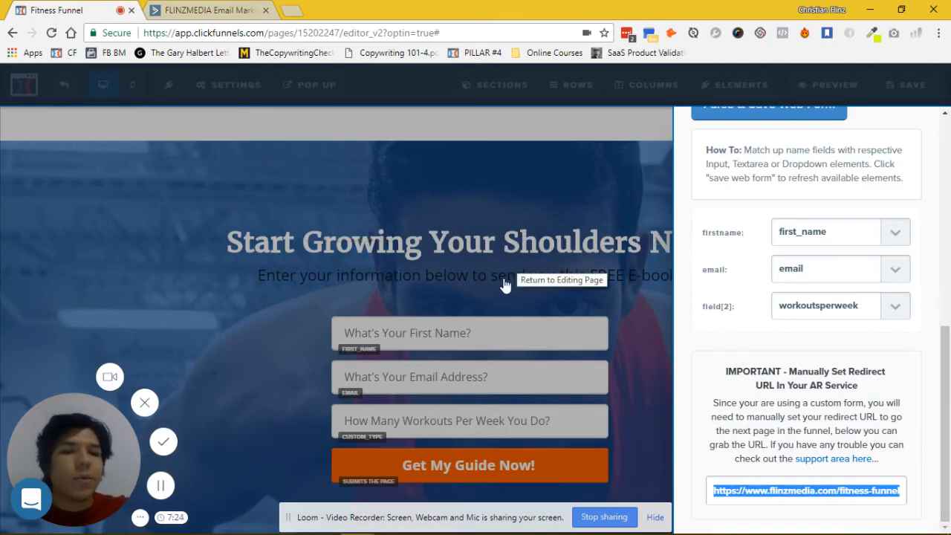
left_click(511, 276)
left_click(912, 88)
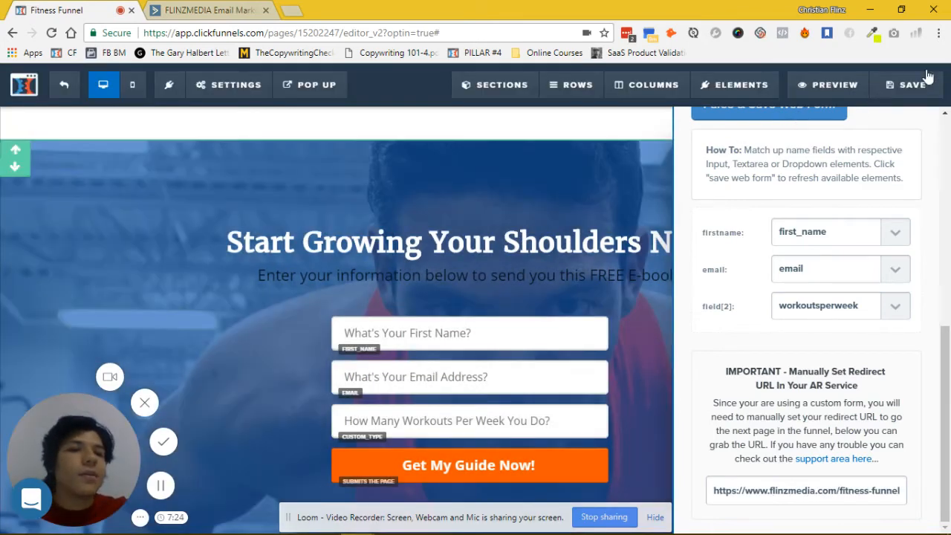
left_click(914, 86)
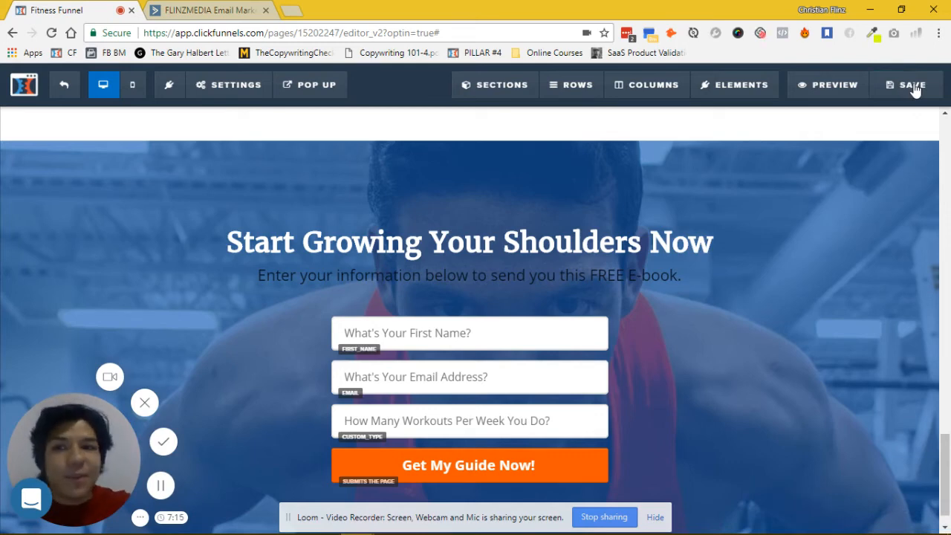
left_click(814, 97)
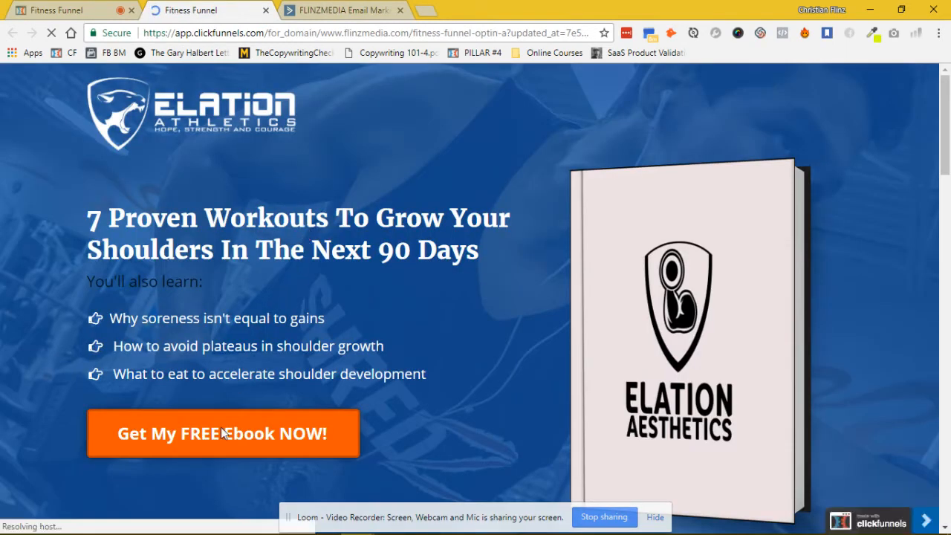
- Enter a test first name and a test e-mail address in the previewed page's opt-in form
scroll(224, 433, "down", 1)
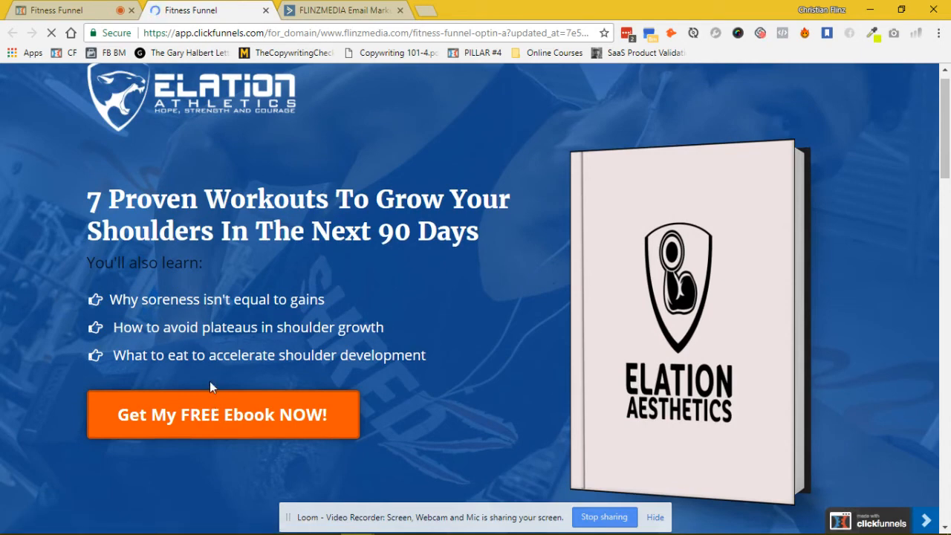
left_click_drag(949, 105, 948, 418)
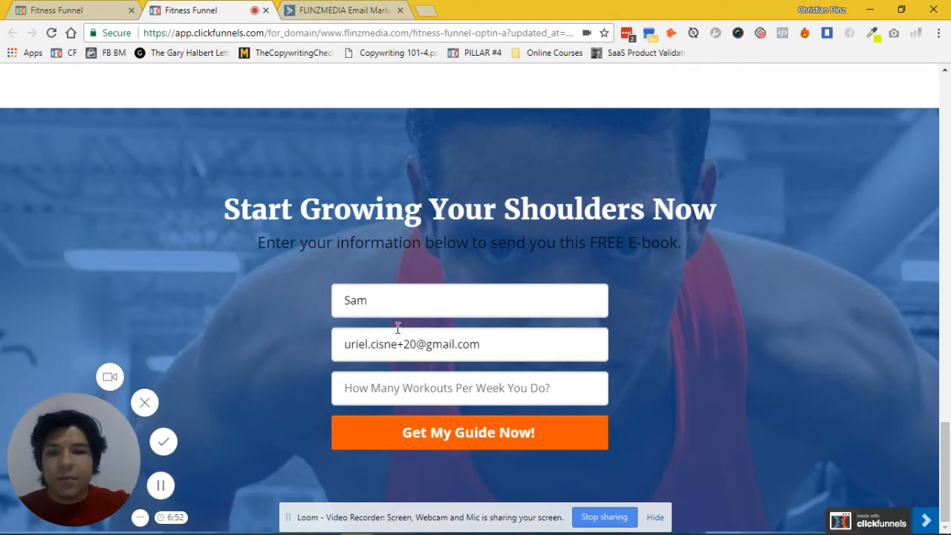
double_click(393, 304)
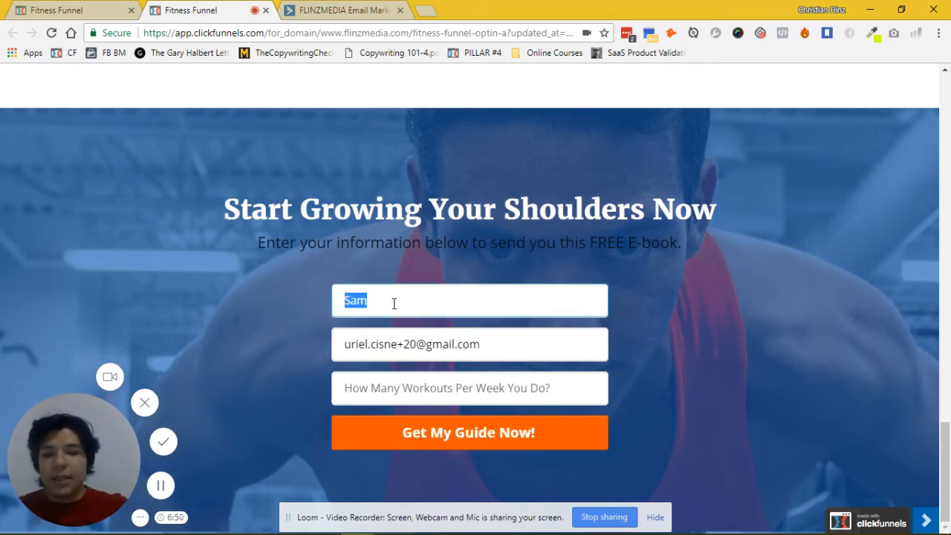
type("Juanito")
left_click(452, 346)
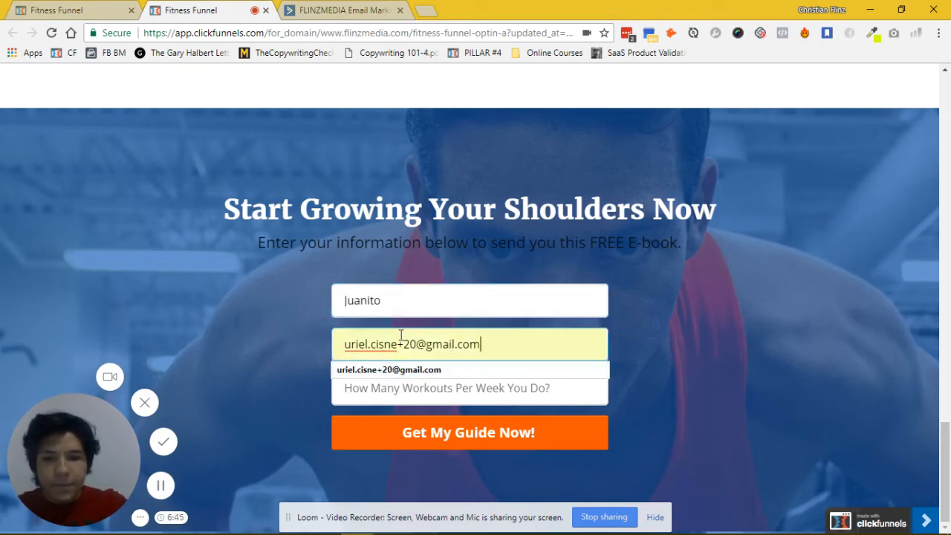
left_click(415, 344)
key("BackSpace")
type("3")
- Enter 5 as the number of workouts per week and submit the opt-in form
left_click(417, 379)
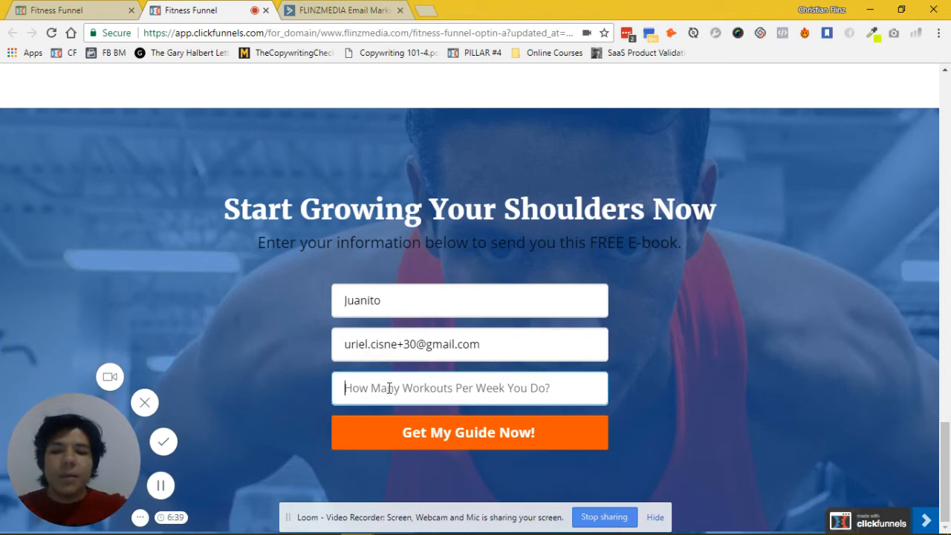
type("9")
key("BackSpace")
type("5")
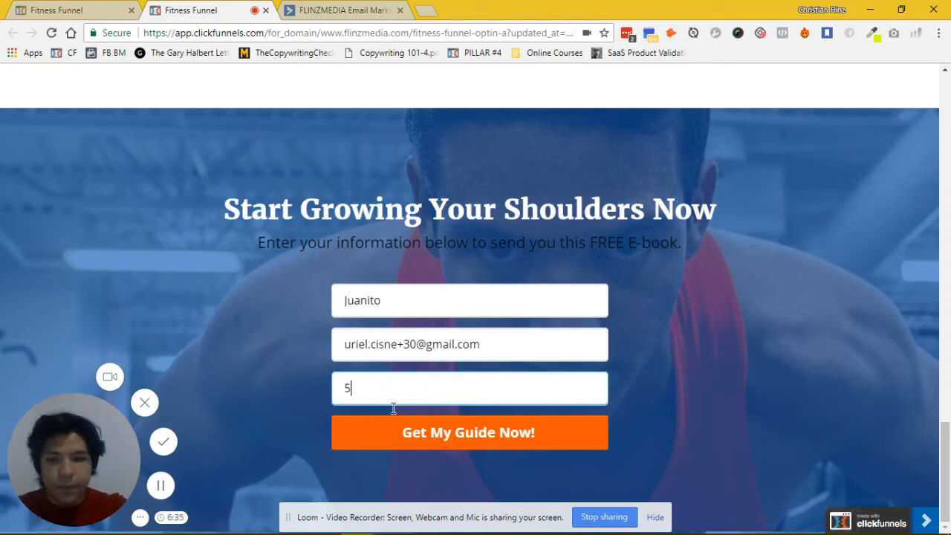
left_click(419, 439)
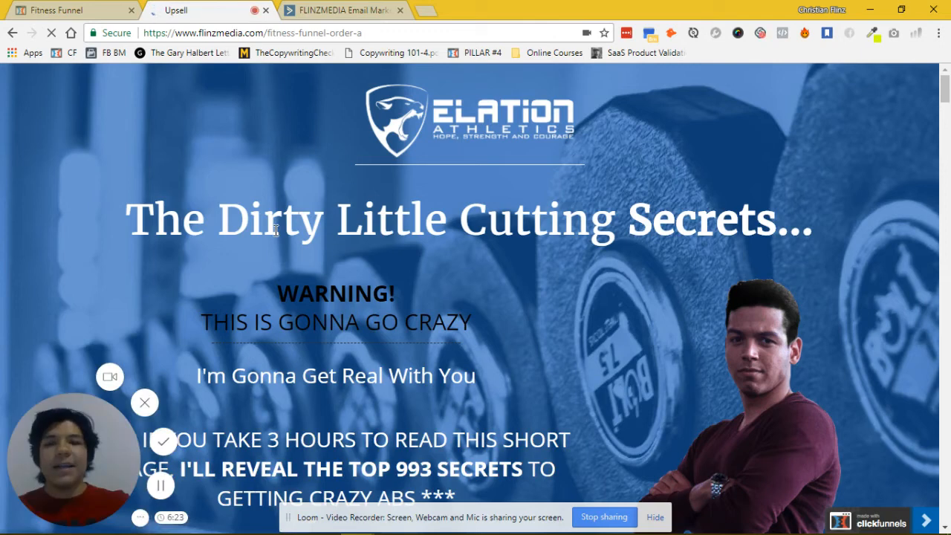
- Switch to ActiveCampaign and open the test contact from the Super Workouts for shoulders list
left_click(344, 8)
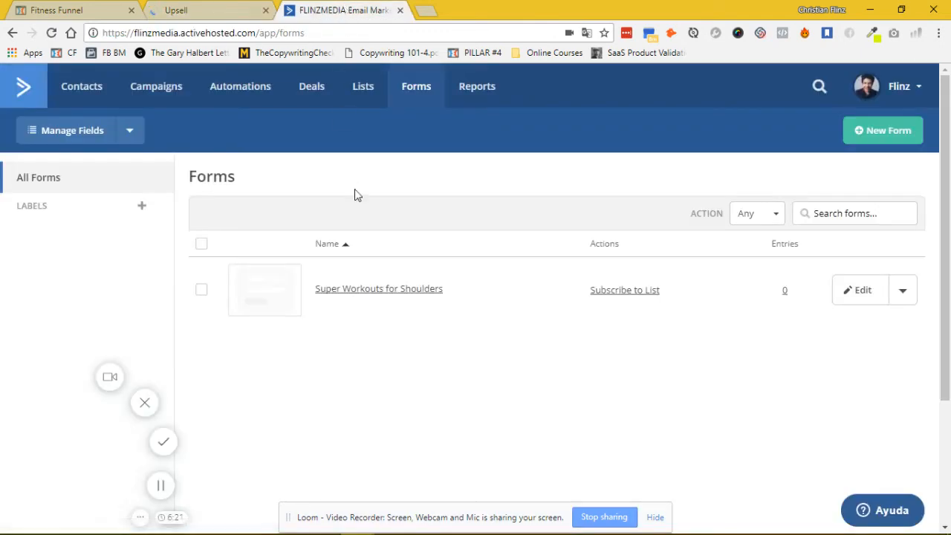
left_click(363, 90)
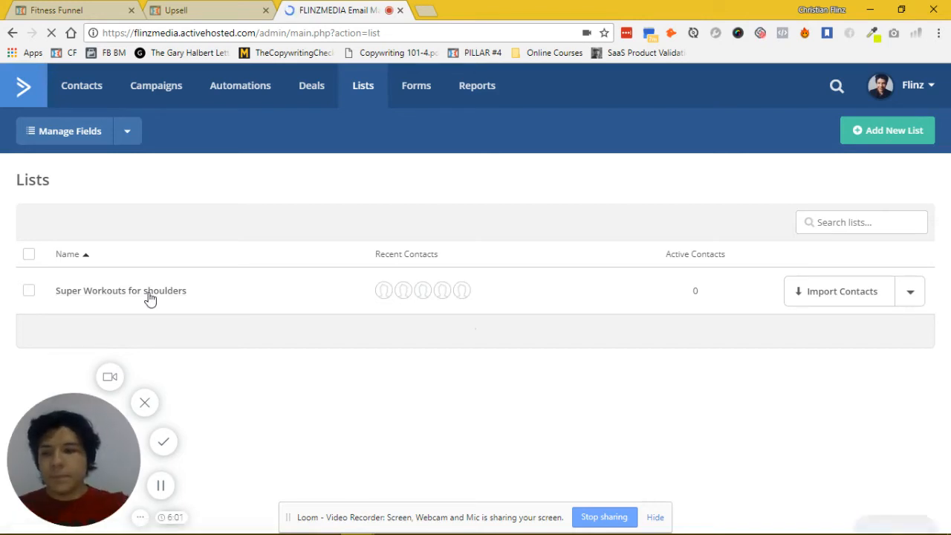
left_click(149, 295)
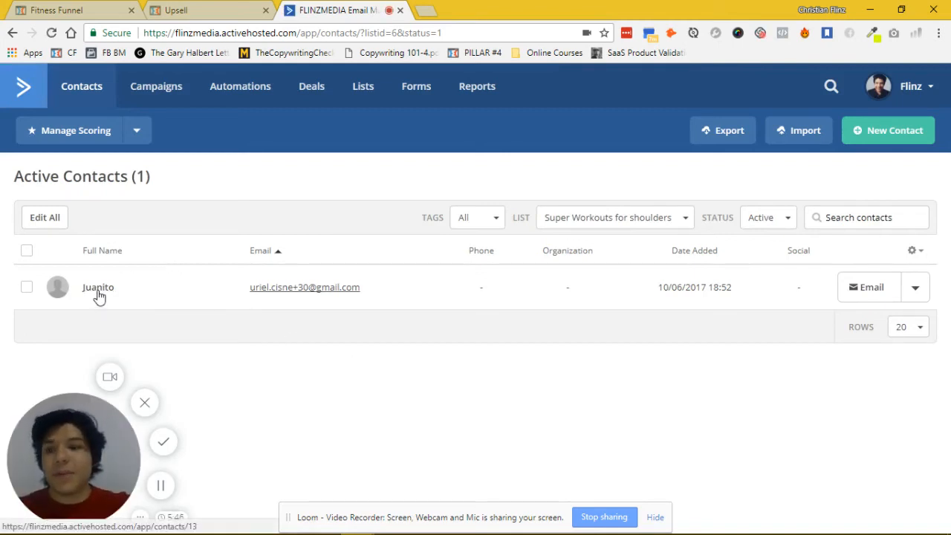
left_click(98, 292)
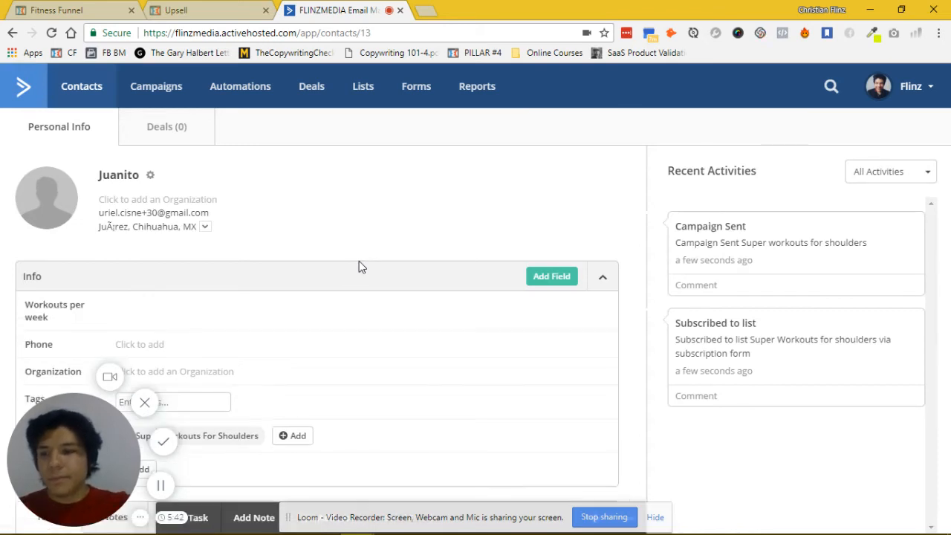
- Examine the contact's workouts per week field, list membership and recent activities
scroll(67, 261, "down", 1)
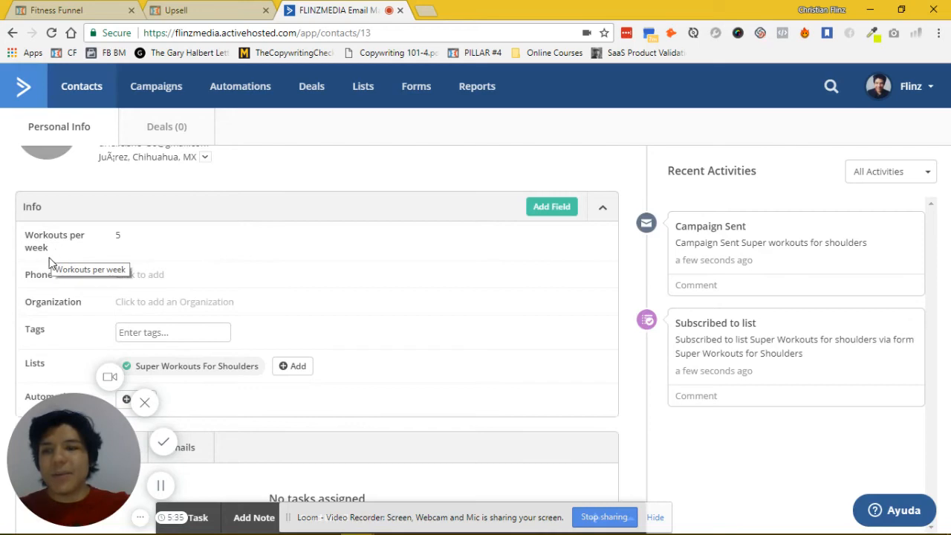
scroll(306, 321, "up", 1)
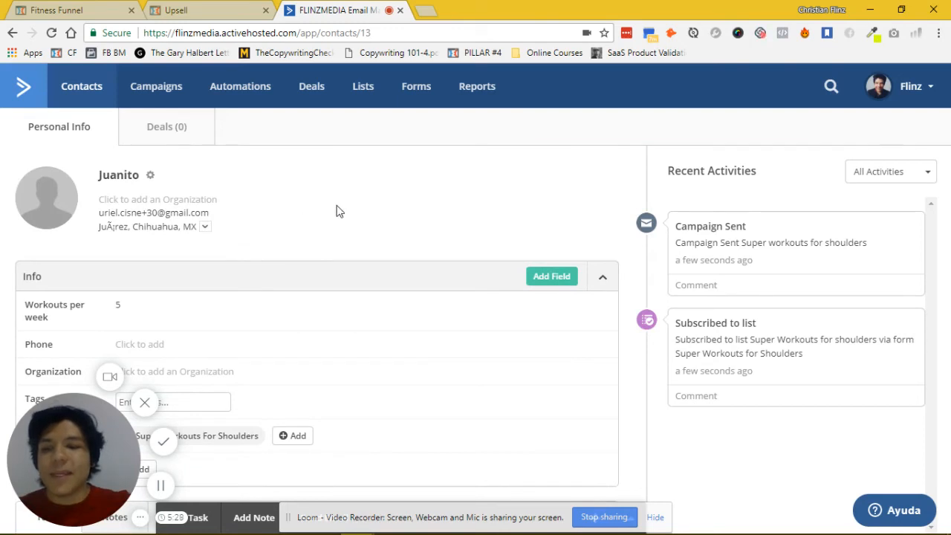
scroll(270, 227, "down", 2)
scroll(308, 259, "up", 2)
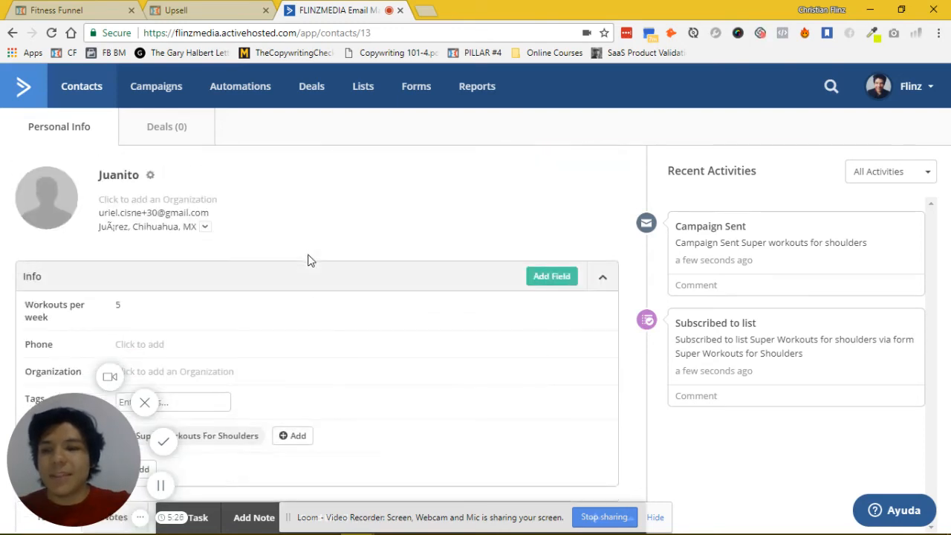
scroll(247, 233, "down", 2)
scroll(249, 234, "down", 1)
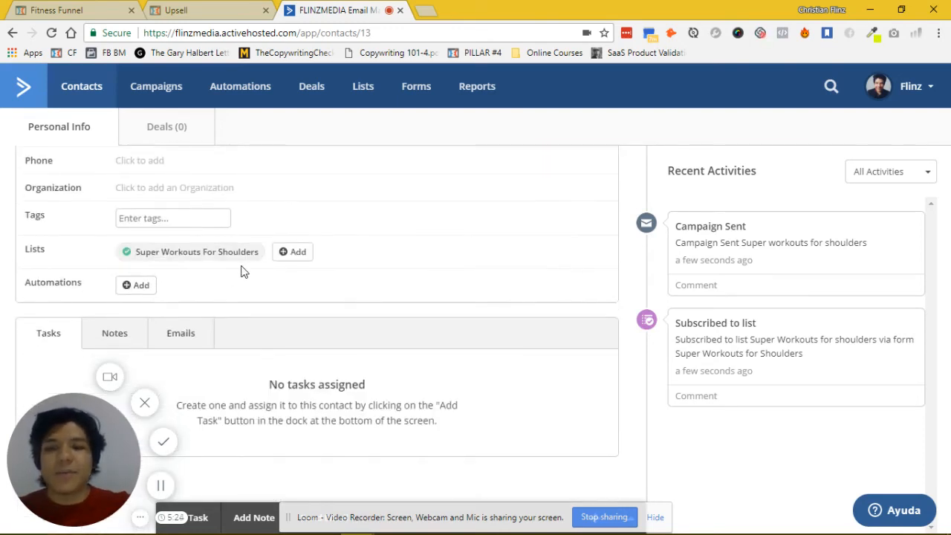
scroll(344, 304, "up", 3)
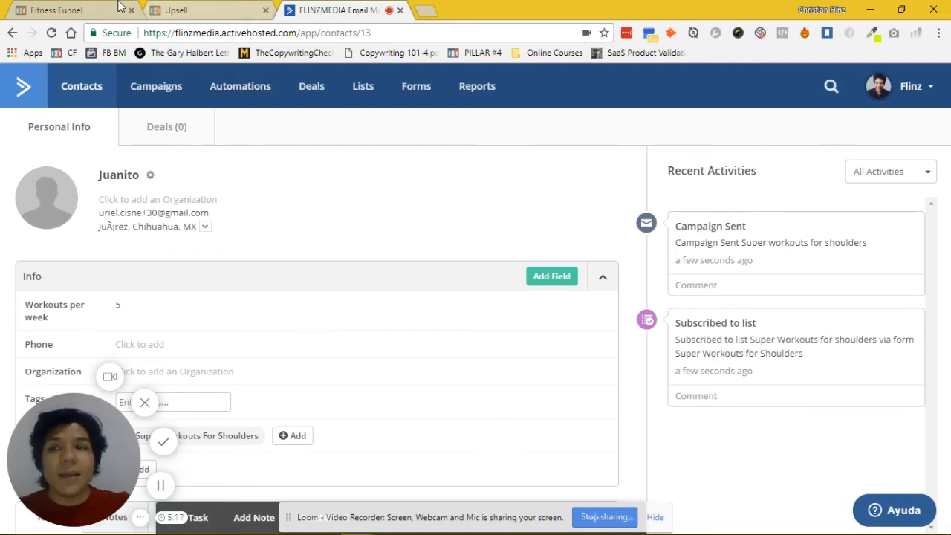
- Switch to ClickFunnels, load the dashboard in a separate first browser tab and open the account's Integrations settings
key("ctrl+1")
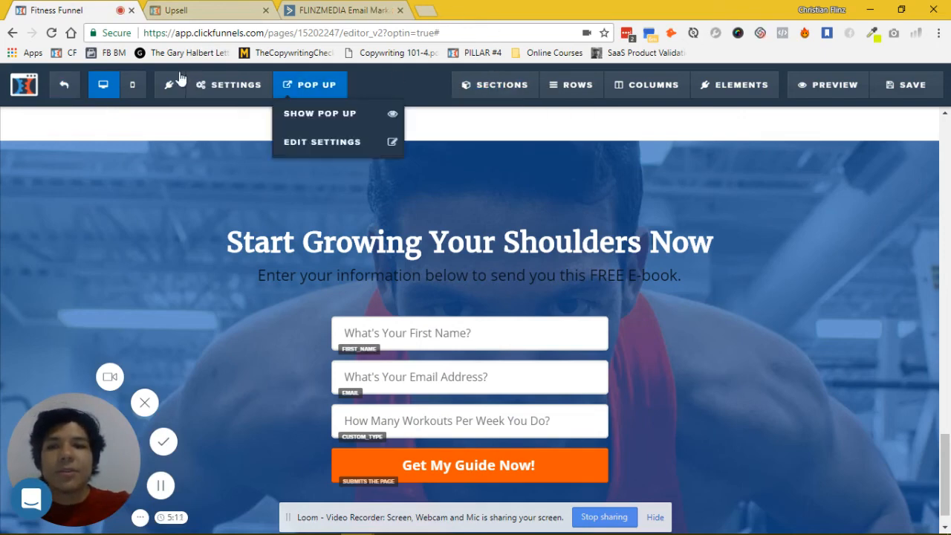
middle_click(69, 56)
left_click_drag(457, 7, 60, 6)
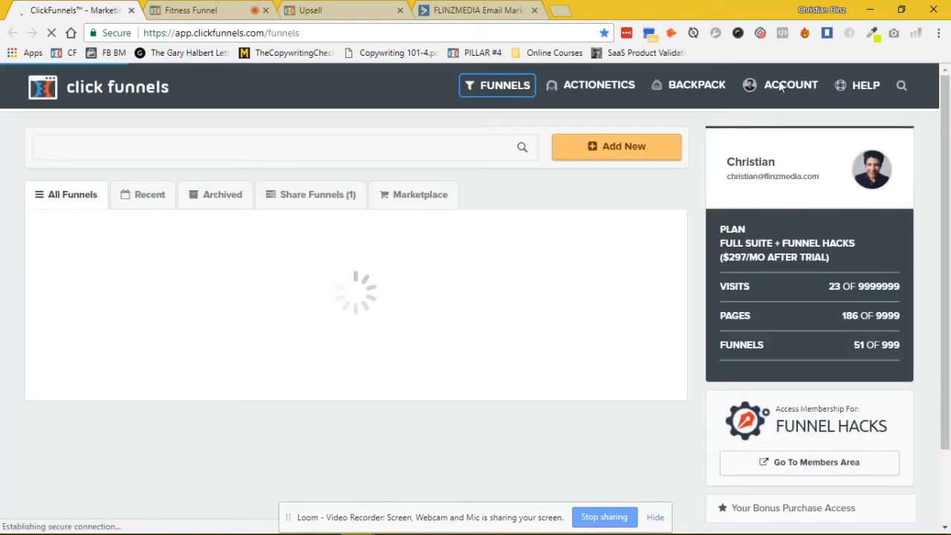
left_click(777, 86)
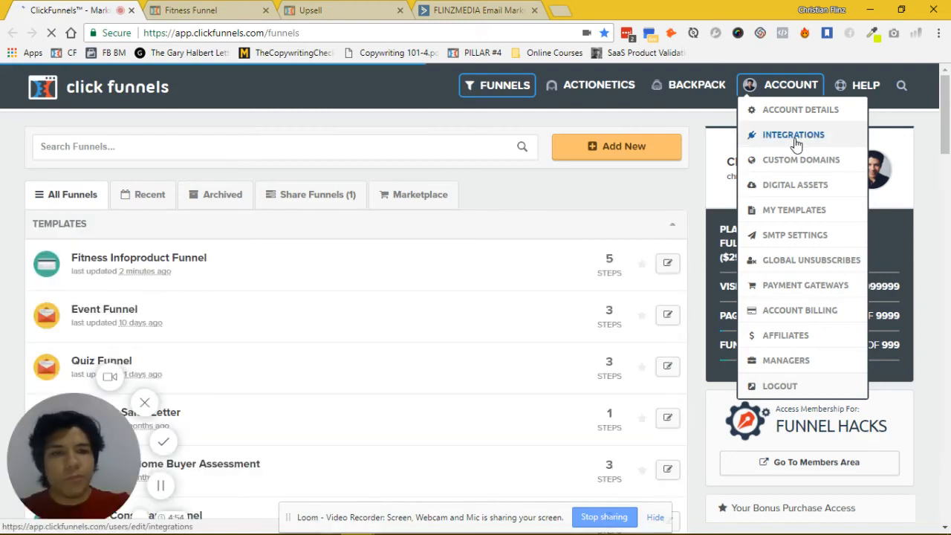
left_click(795, 141)
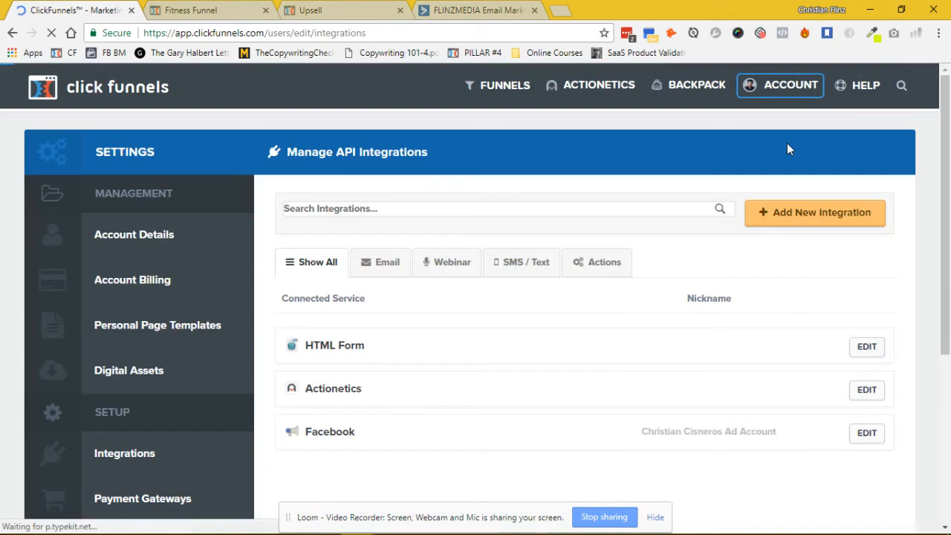
- Start a new API integration with the nickname AC and Activecampaign as its service
left_click(780, 216)
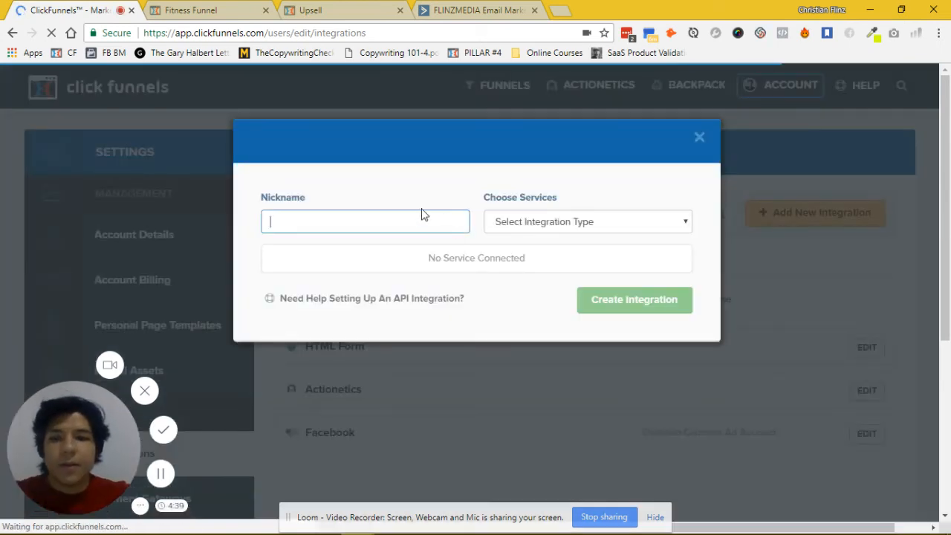
type("AC")
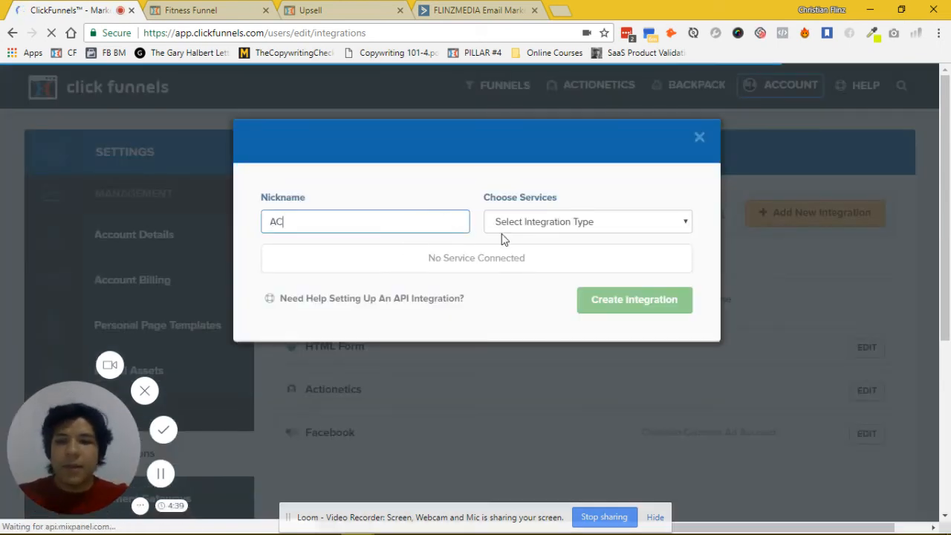
left_click(586, 229)
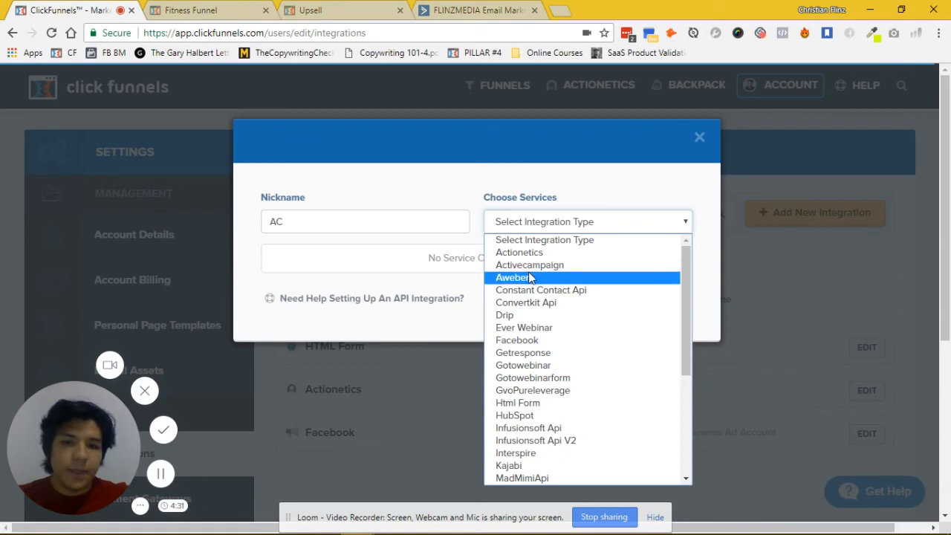
left_click(532, 266)
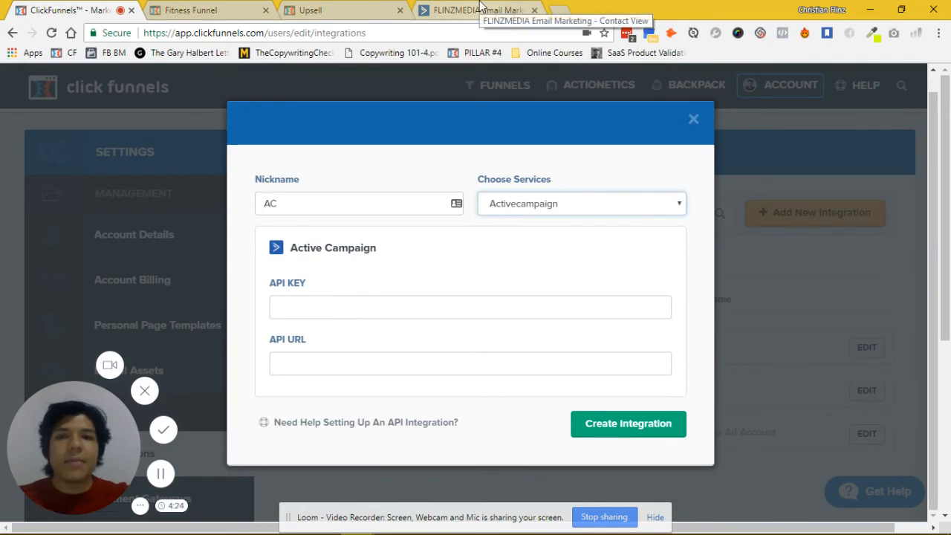
- Switch to ActiveCampaign and open the Developer page of the account settings
left_click(481, 9)
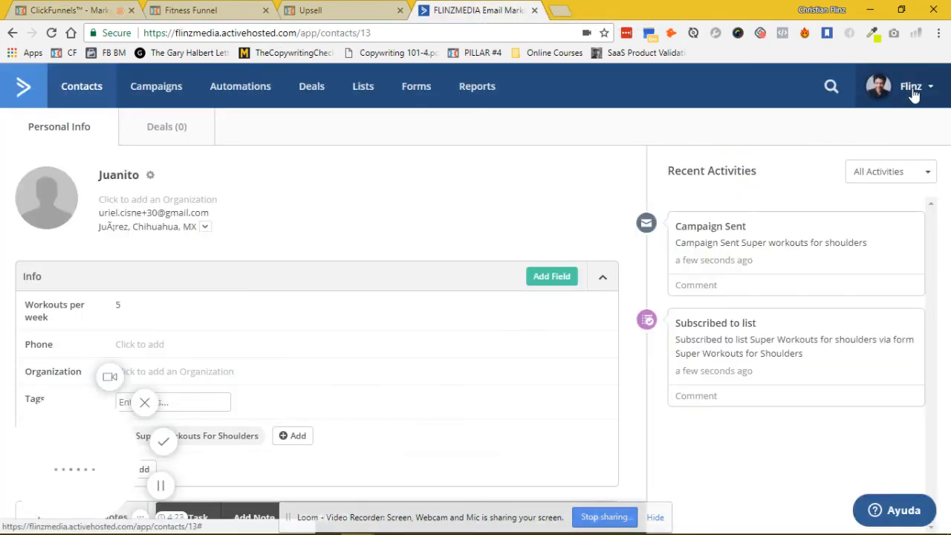
left_click(914, 91)
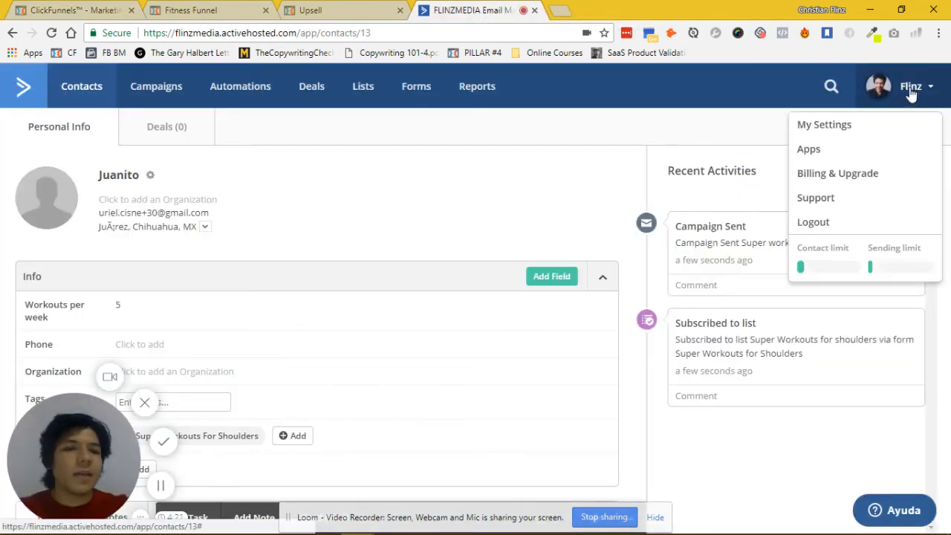
left_click(821, 137)
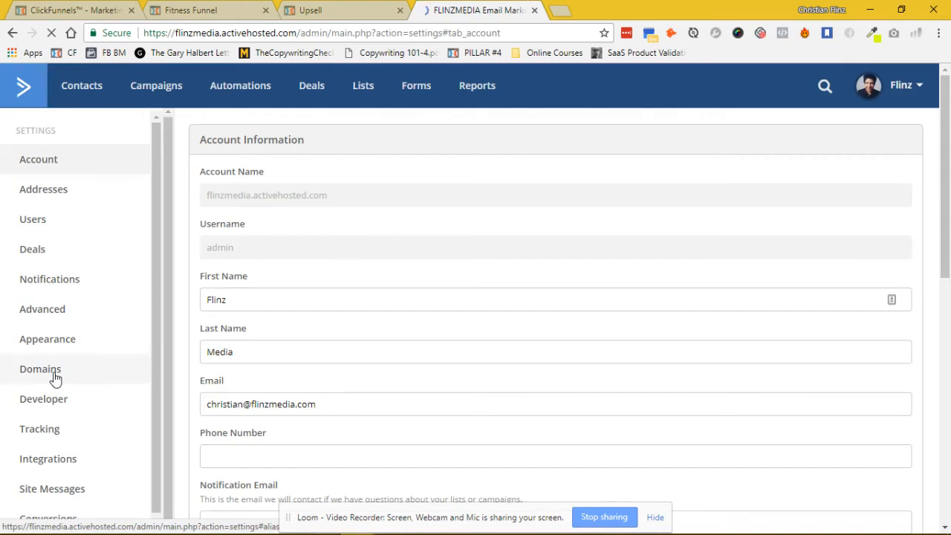
scroll(66, 331, "down", 1)
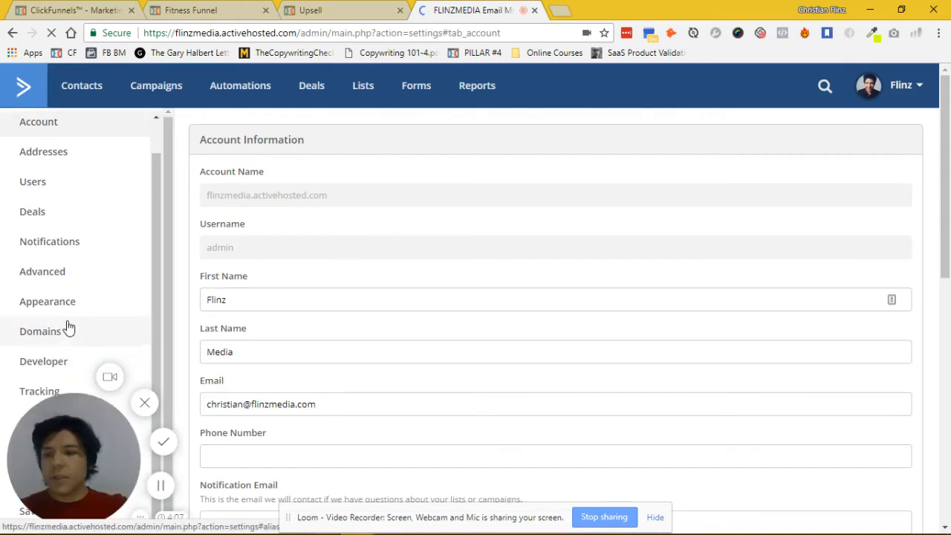
scroll(40, 356, "down", 1)
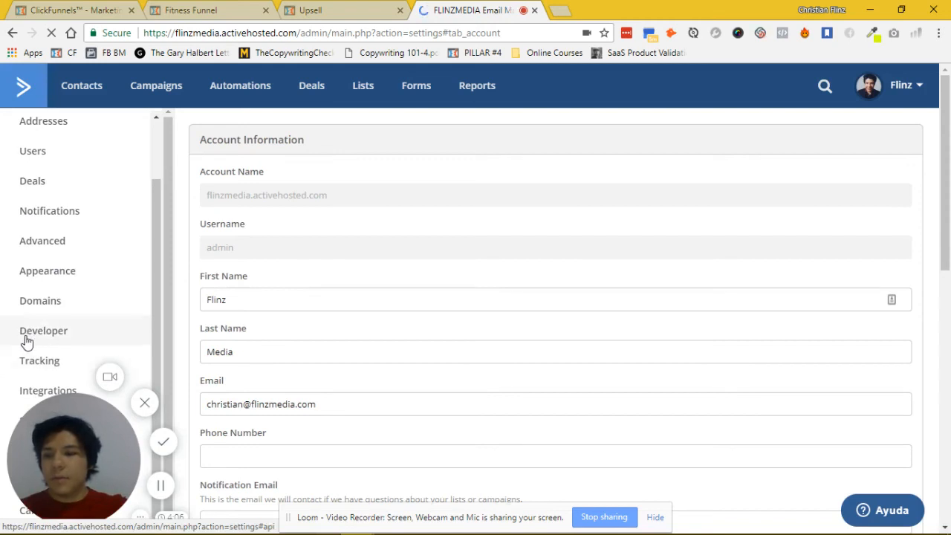
scroll(26, 342, "down", 1)
left_click(26, 335)
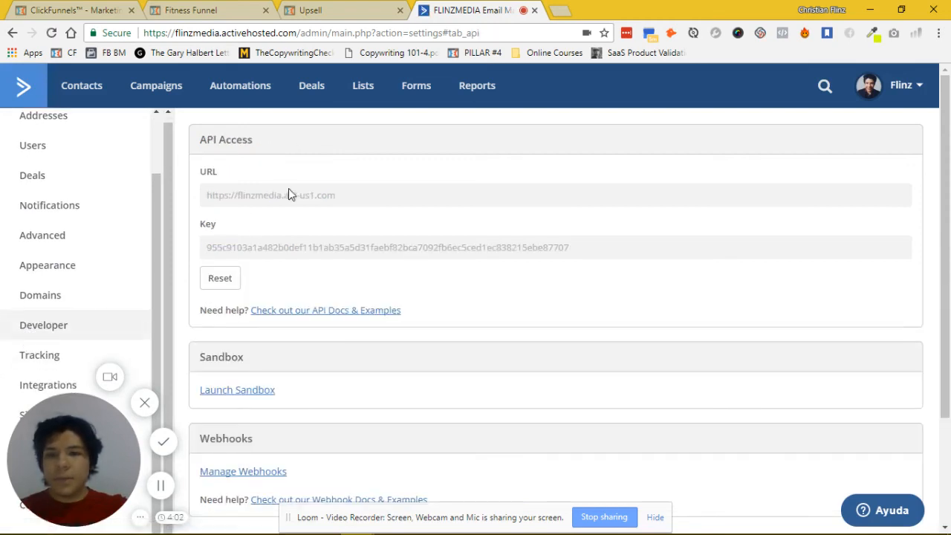
left_click(245, 201)
key("ctrl+c")
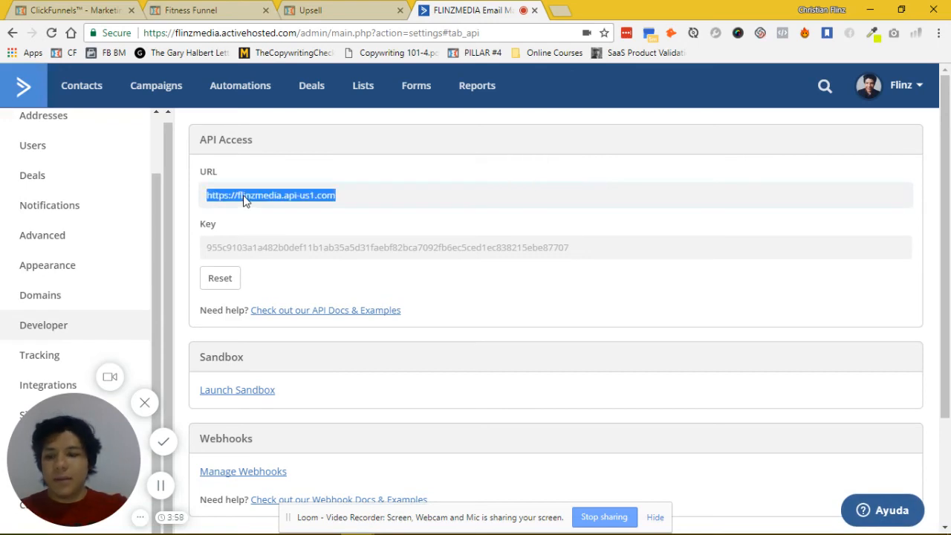
left_click(73, 6)
left_click(344, 364)
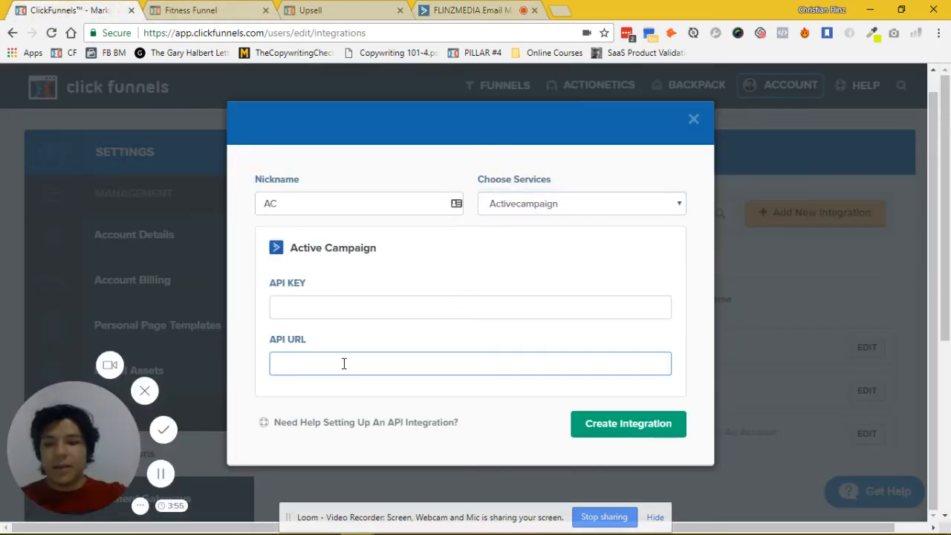
key("ctrl+v")
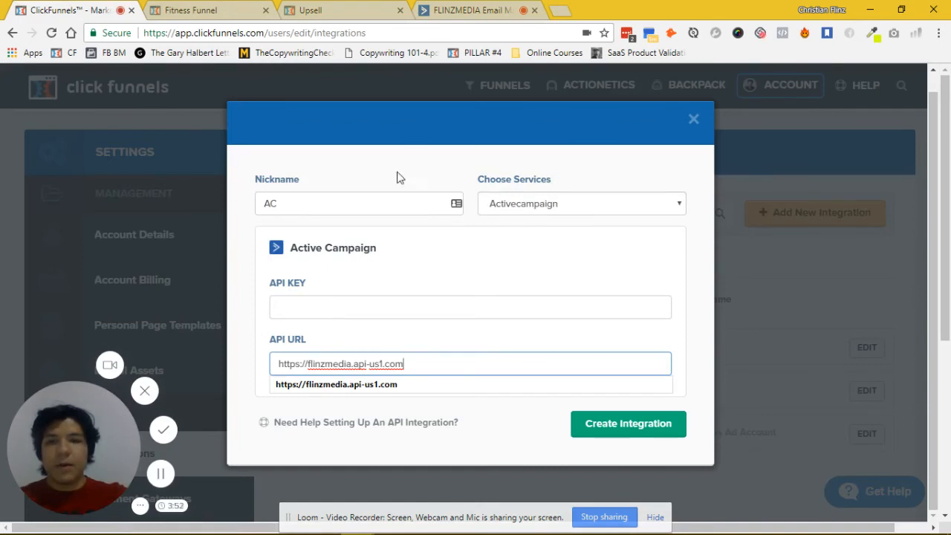
- Copy the API key from ActiveCampaign into the new ClickFunnels integration's API key and create the integration
left_click(457, 10)
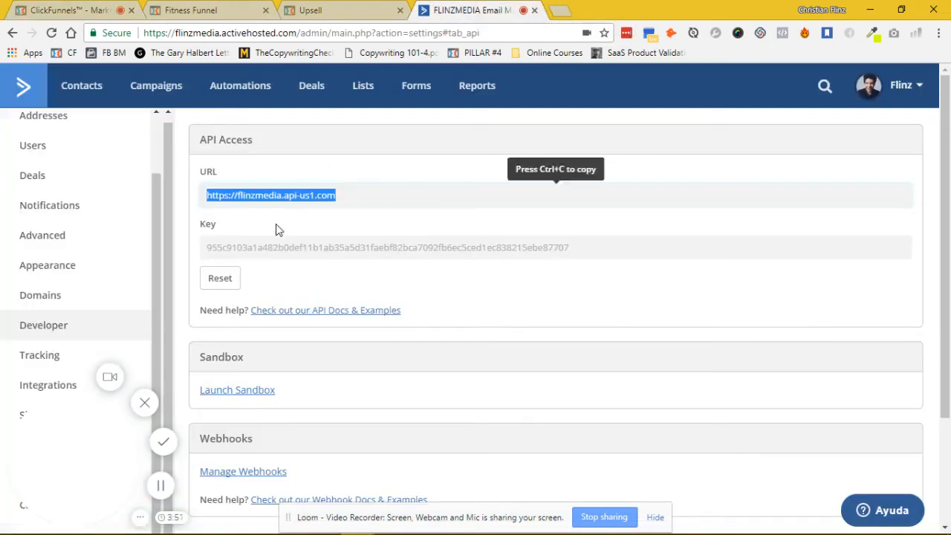
left_click(278, 246)
key("ctrl+c")
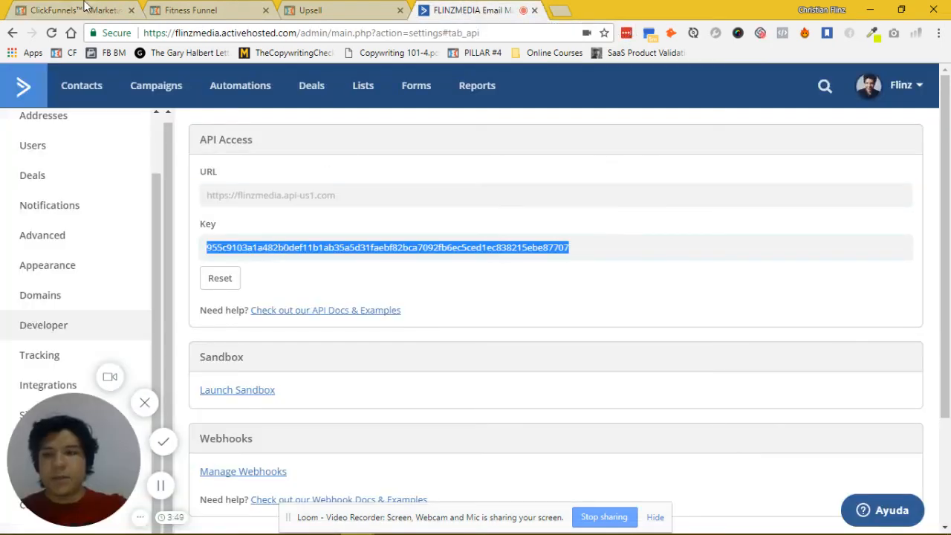
left_click(64, 8)
left_click(305, 309)
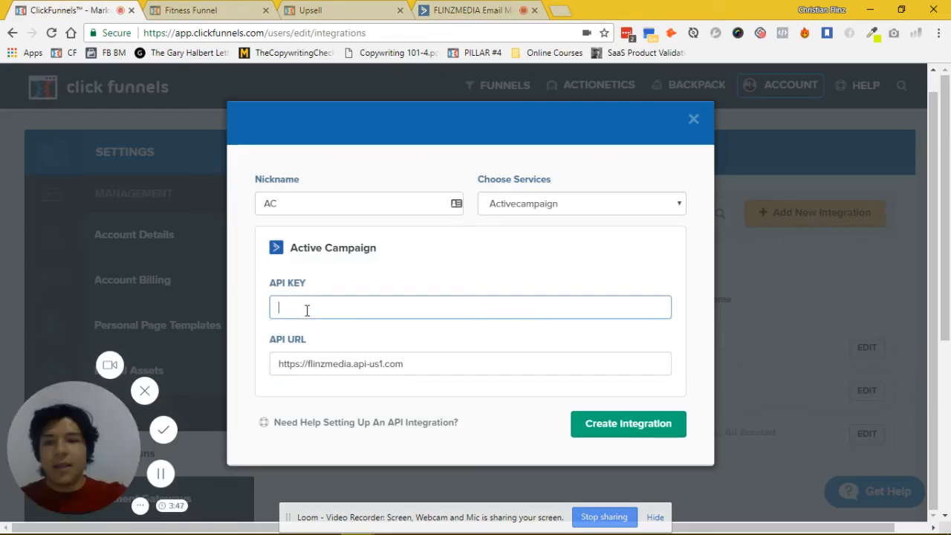
key("ctrl+v")
left_click(639, 423)
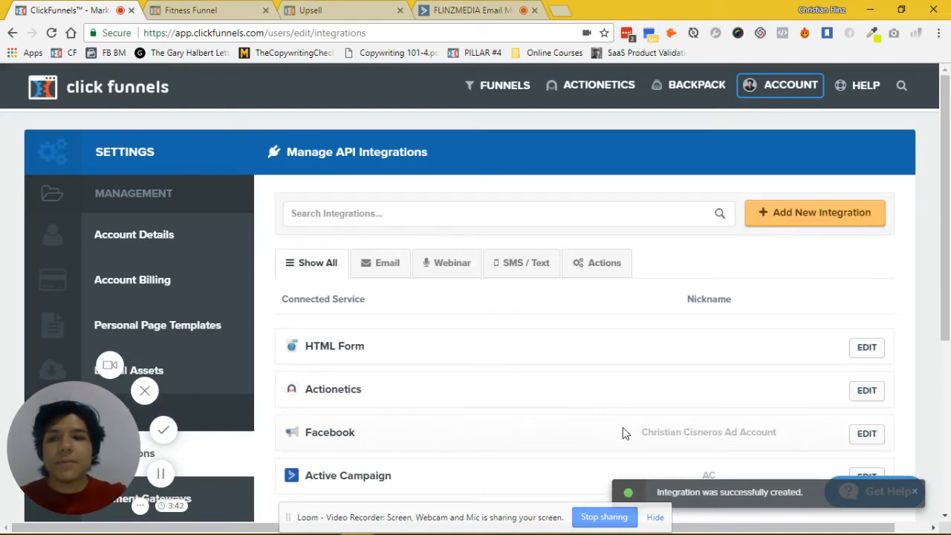
- Open the Squeeze Page of the Fitness Infoproduct Funnel in the page editor
mouse_move(488, 82)
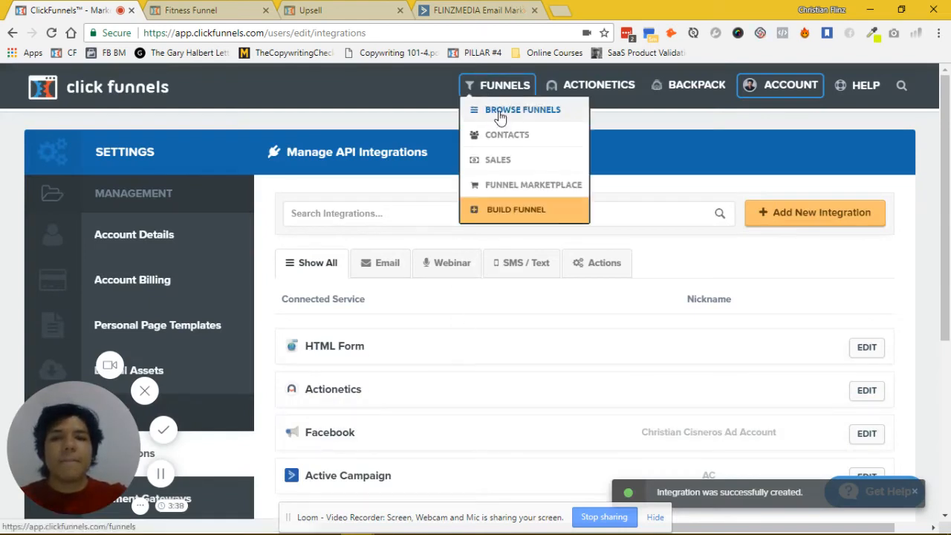
left_click(499, 112)
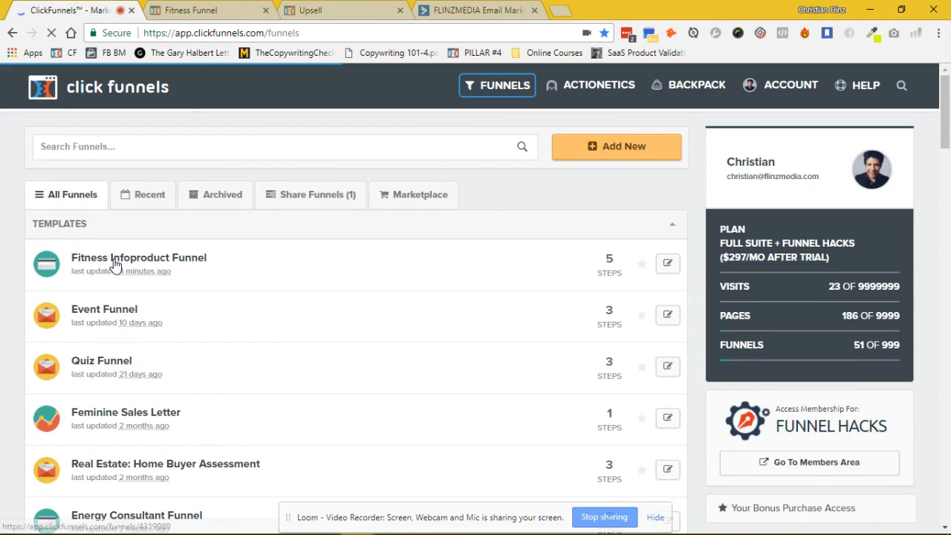
left_click(110, 261)
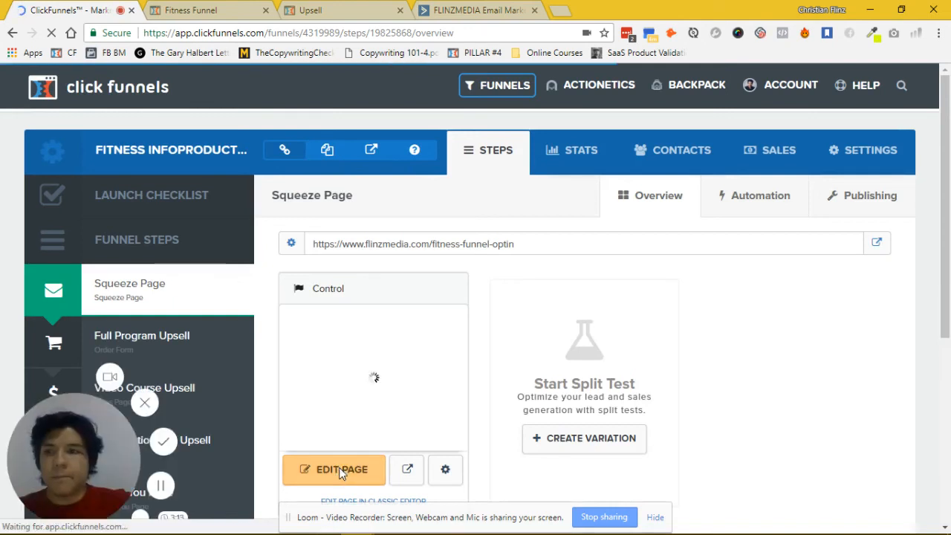
left_click(340, 469)
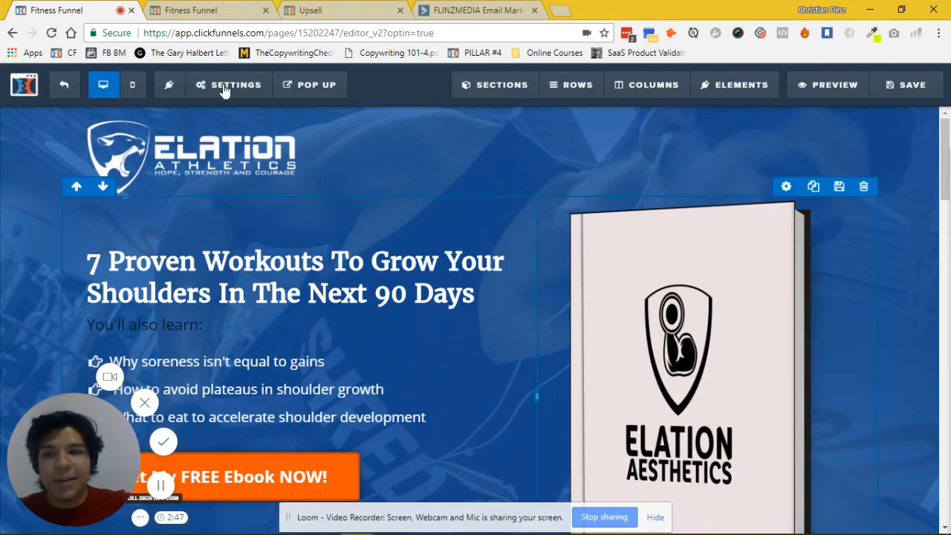
- Remove the existing HTML form connection from the page's email integration settings
left_click(224, 84)
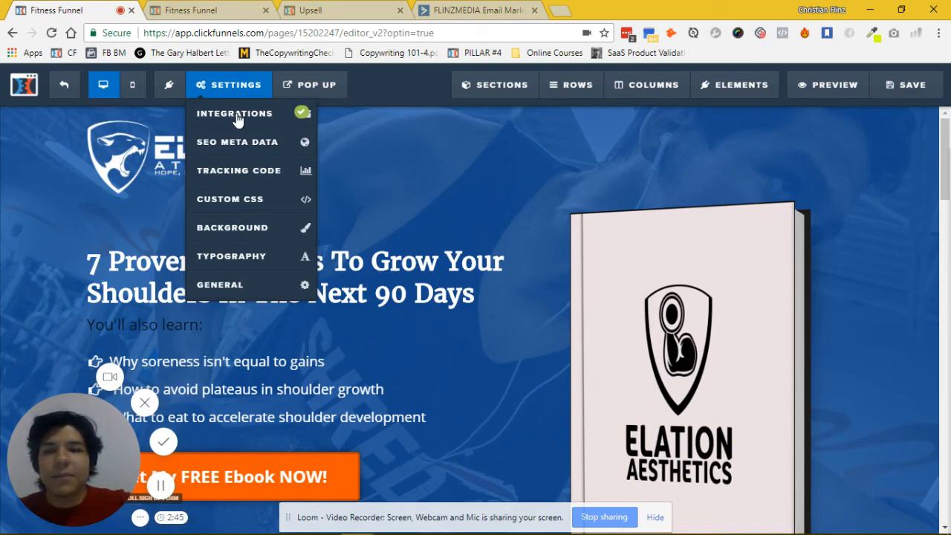
left_click(235, 116)
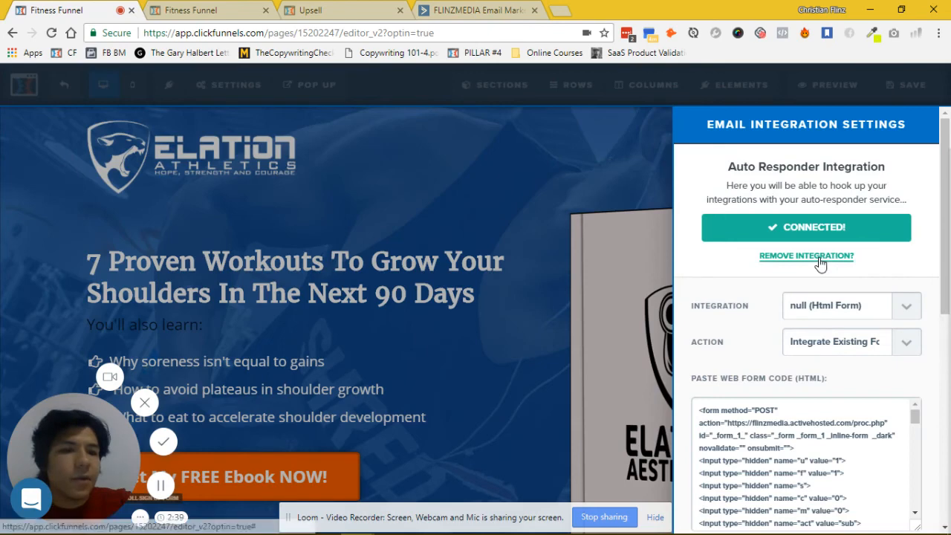
left_click(821, 263)
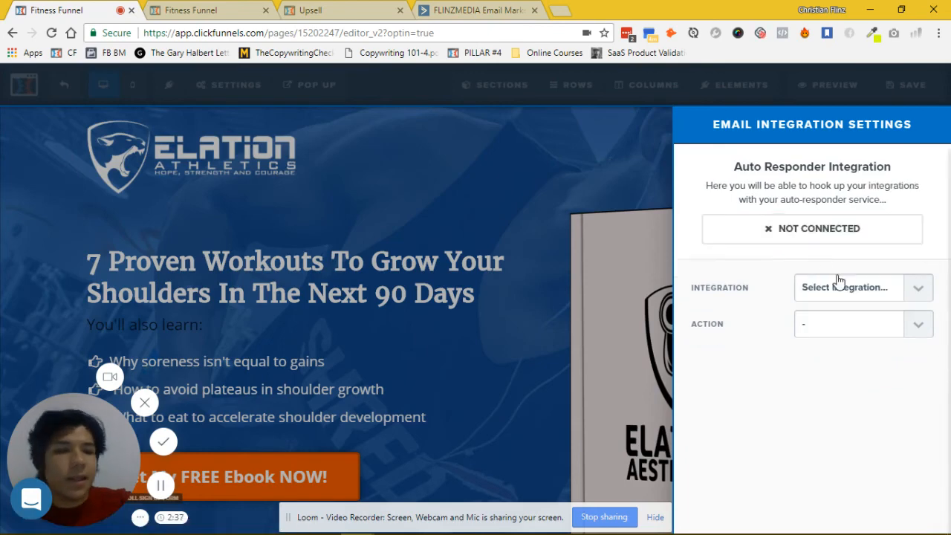
- Connect the page to AC (Activecampaign) with the Add To List action for Super Workouts for shoulders, and save the page
left_click(838, 288)
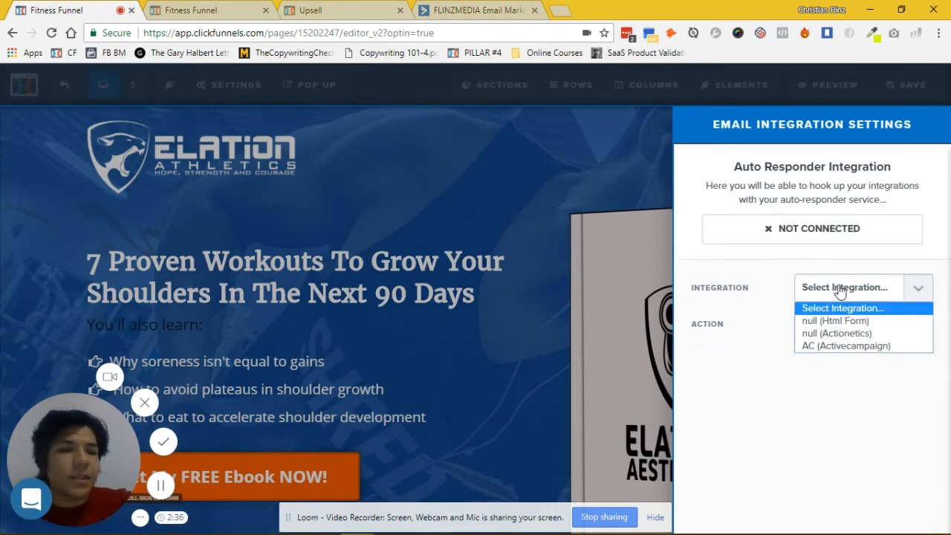
left_click(832, 347)
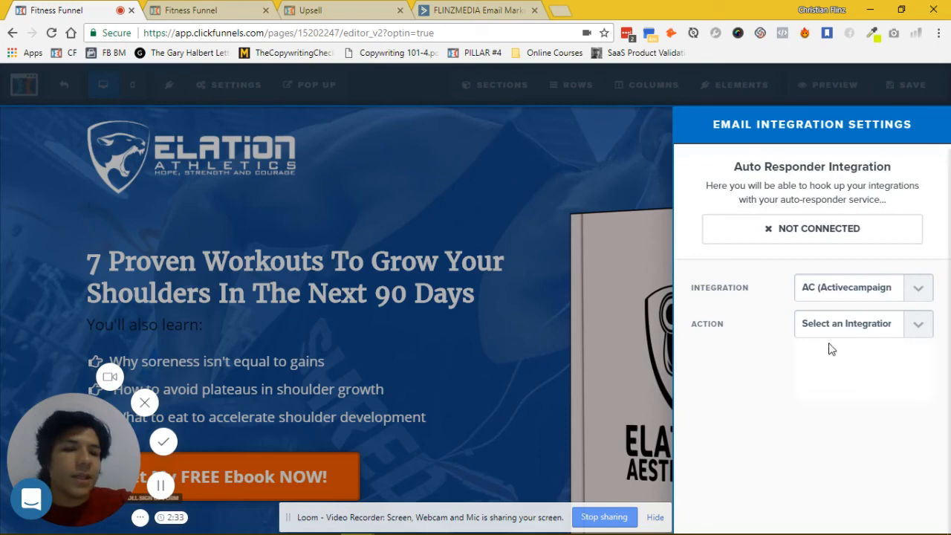
left_click(826, 355)
left_click(832, 360)
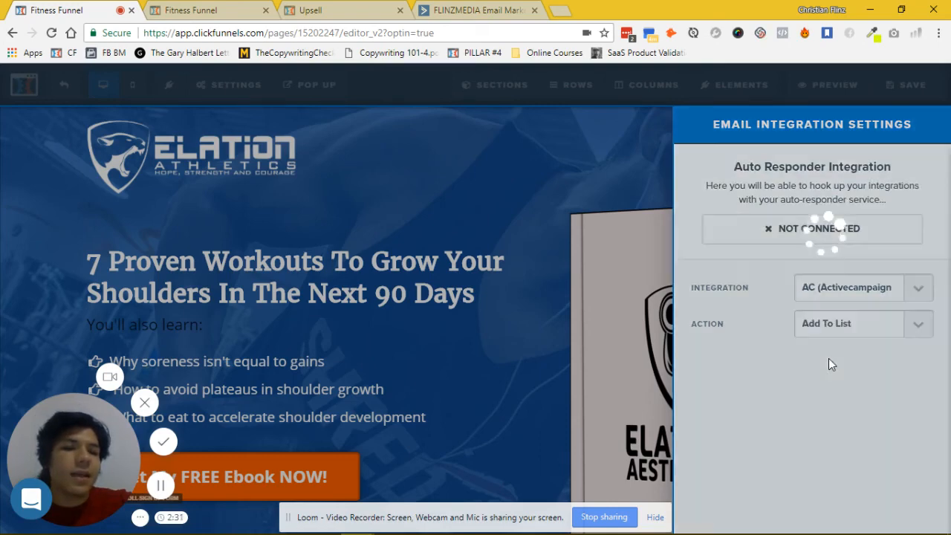
left_click(831, 367)
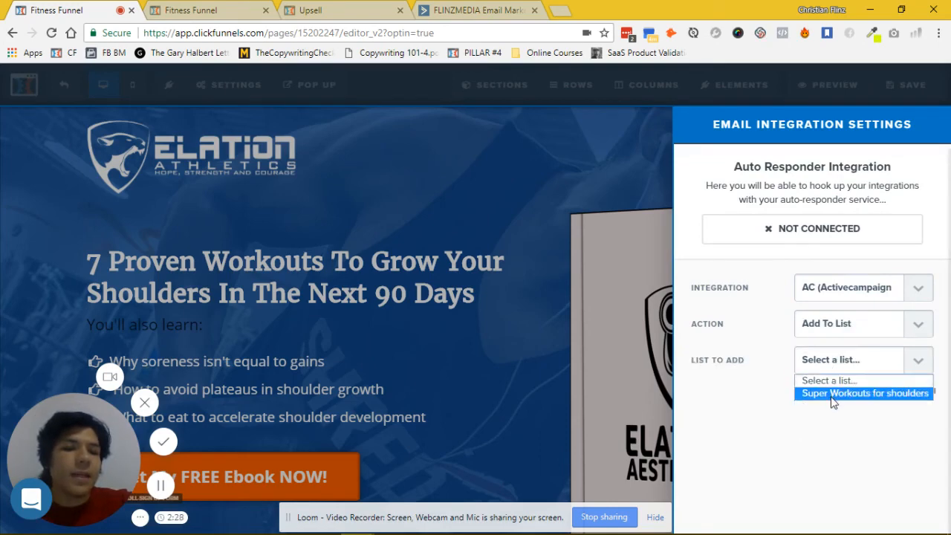
left_click(834, 395)
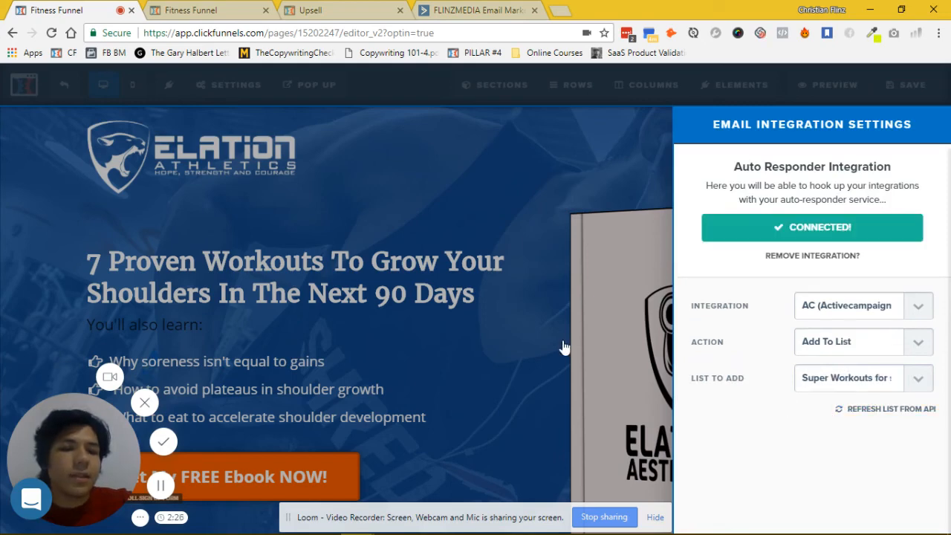
left_click(870, 89)
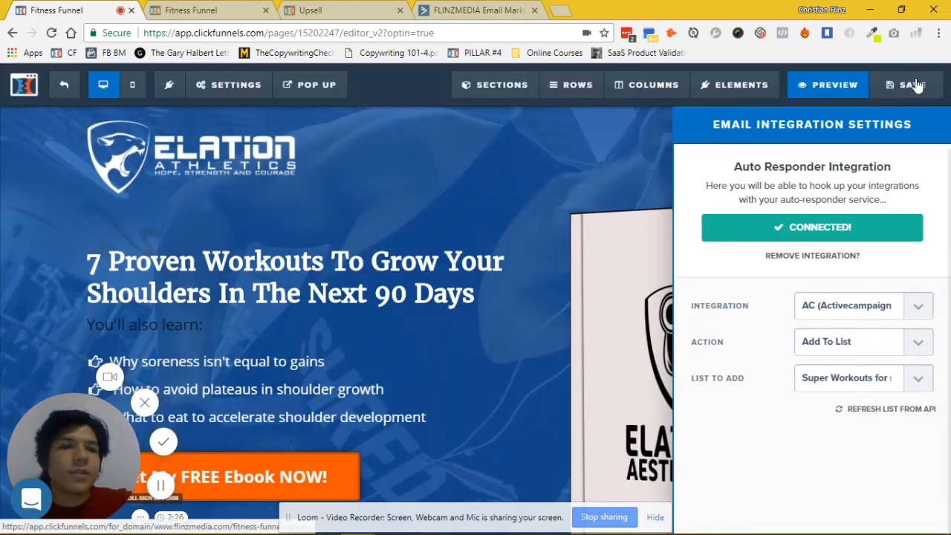
left_click(913, 94)
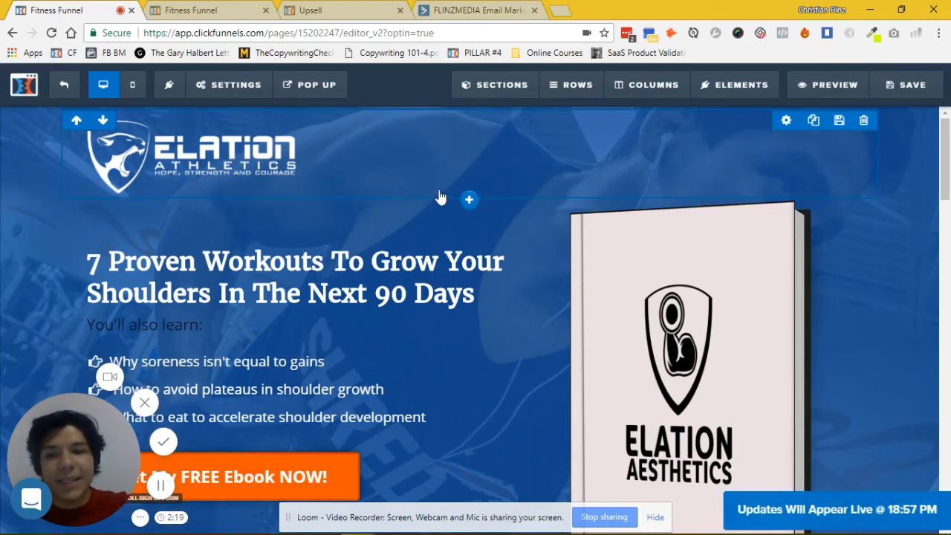
- Review the squeeze page from the headline down to the e-book sign-up form, and display the available page settings categories
scroll(245, 213, "down", 5)
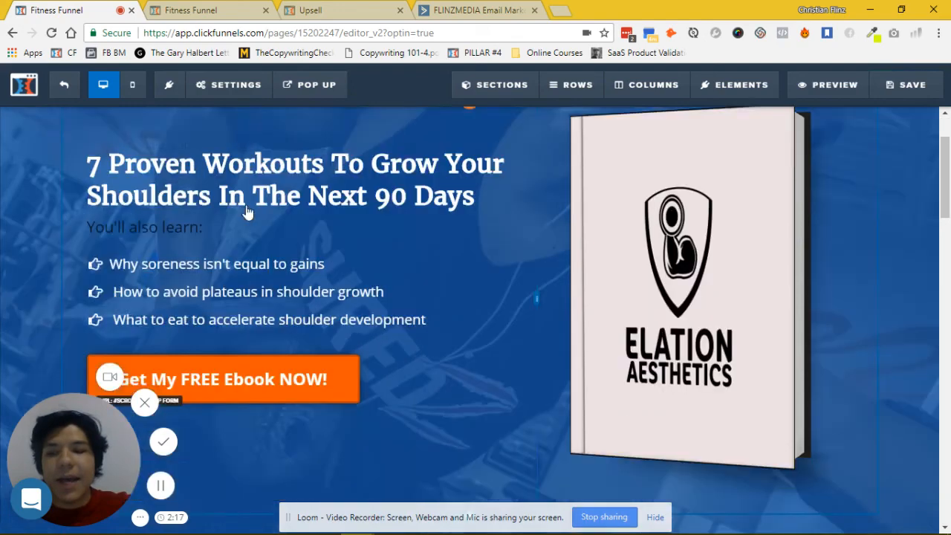
scroll(401, 270, "down", 6)
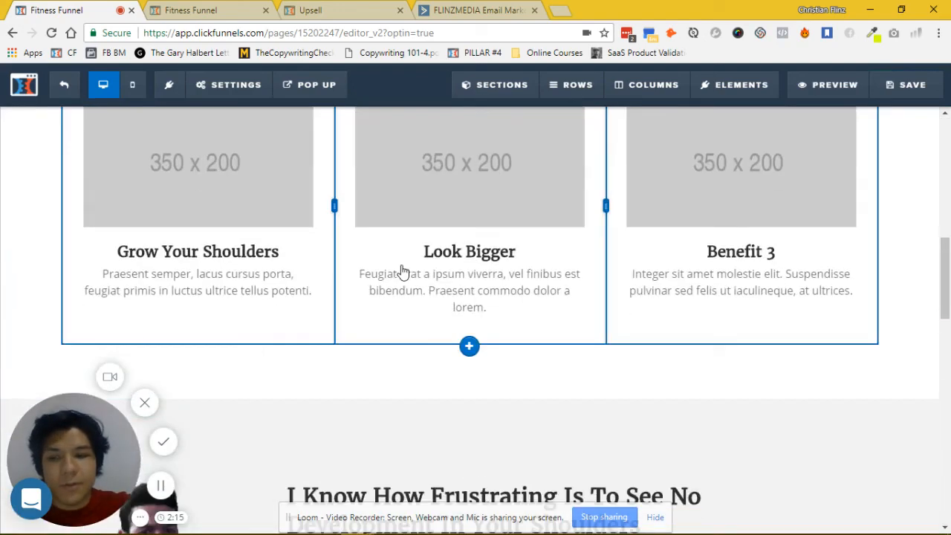
scroll(401, 270, "down", 6)
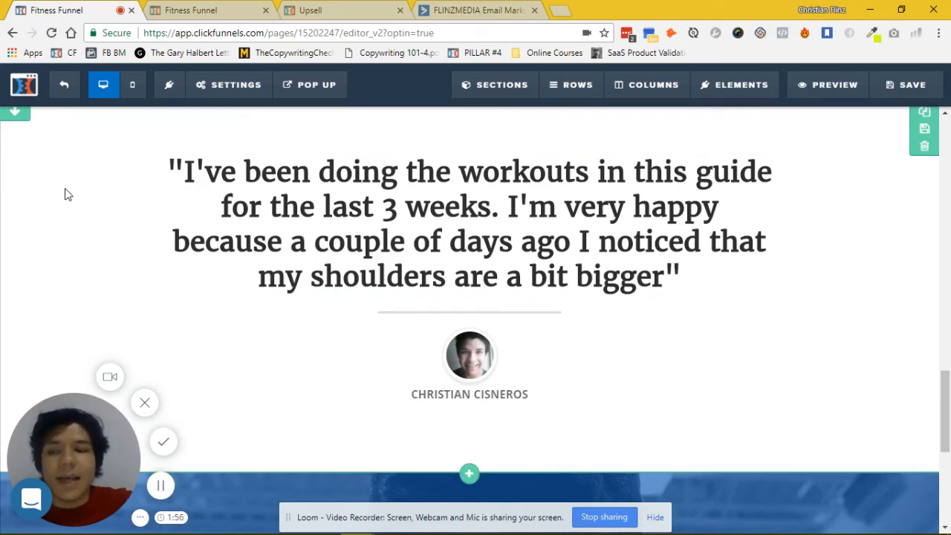
scroll(94, 200, "down", 3)
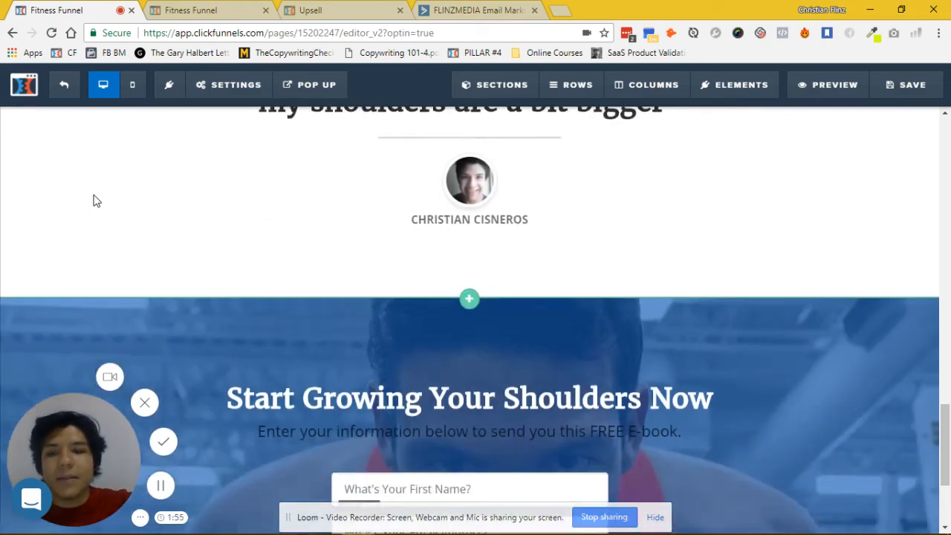
scroll(93, 200, "down", 3)
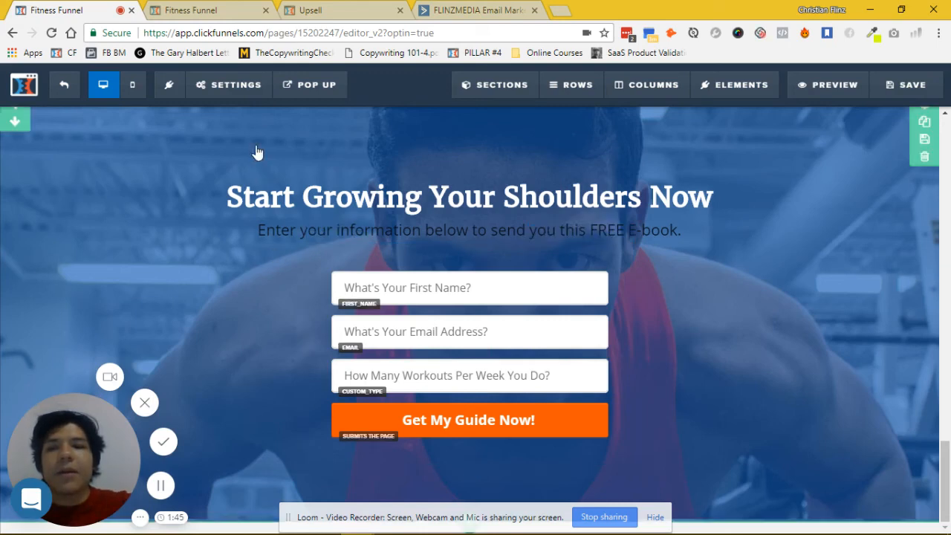
left_click(236, 88)
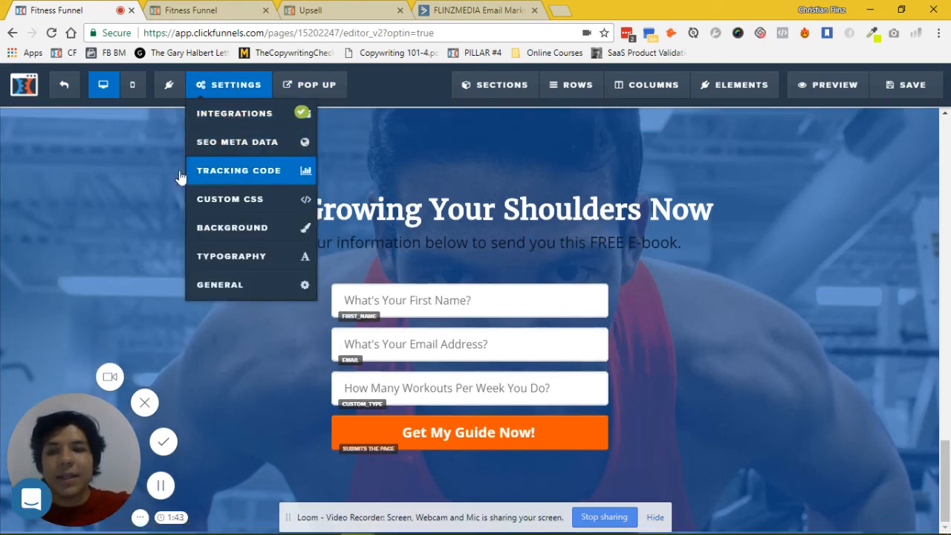